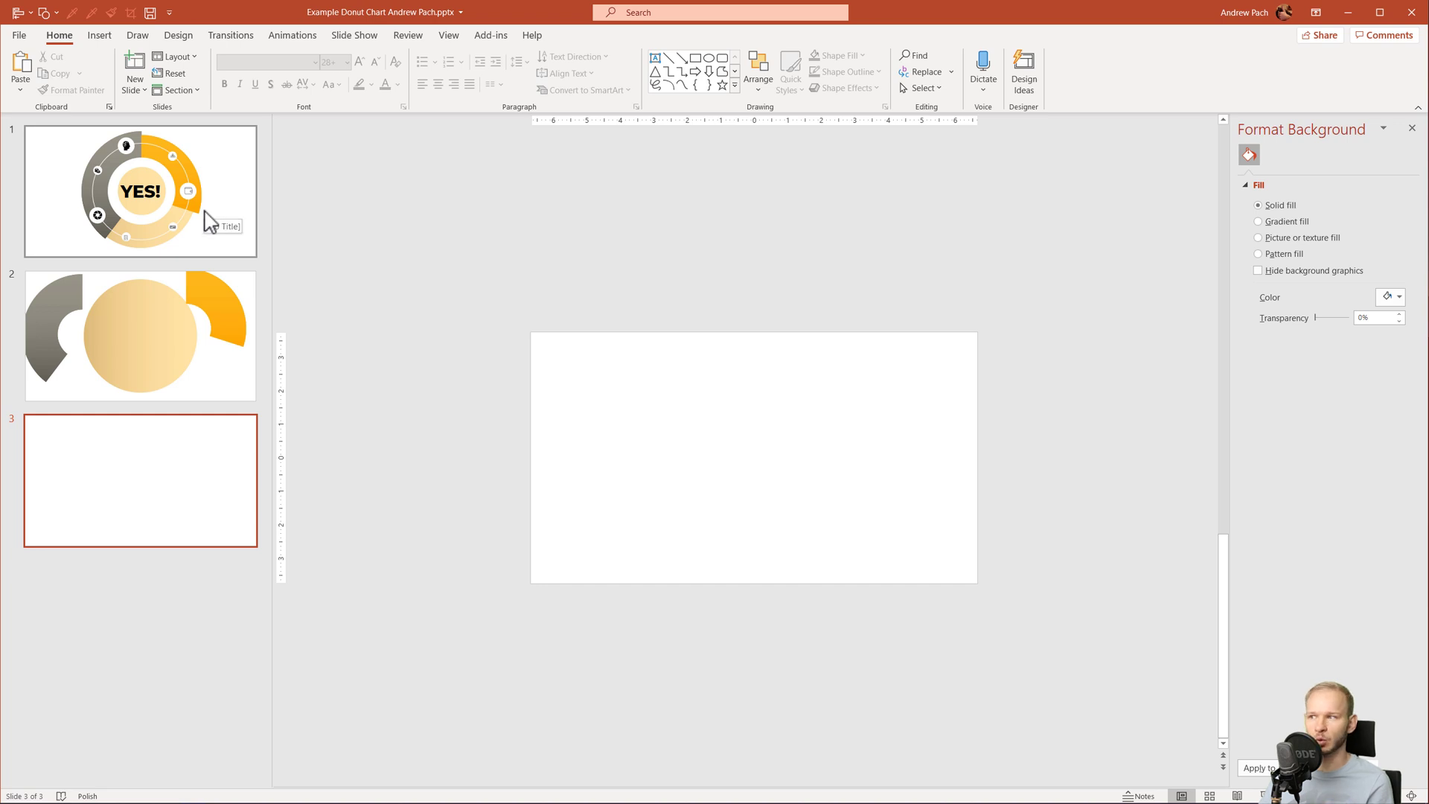
Step: Browse the Instagram and colors.dopely palette tabs, then return to Digital Synopsis palette 19
{"action": "left_click_drag", "start_coordinate": [1100, 296], "coordinate": [1036, 346]}
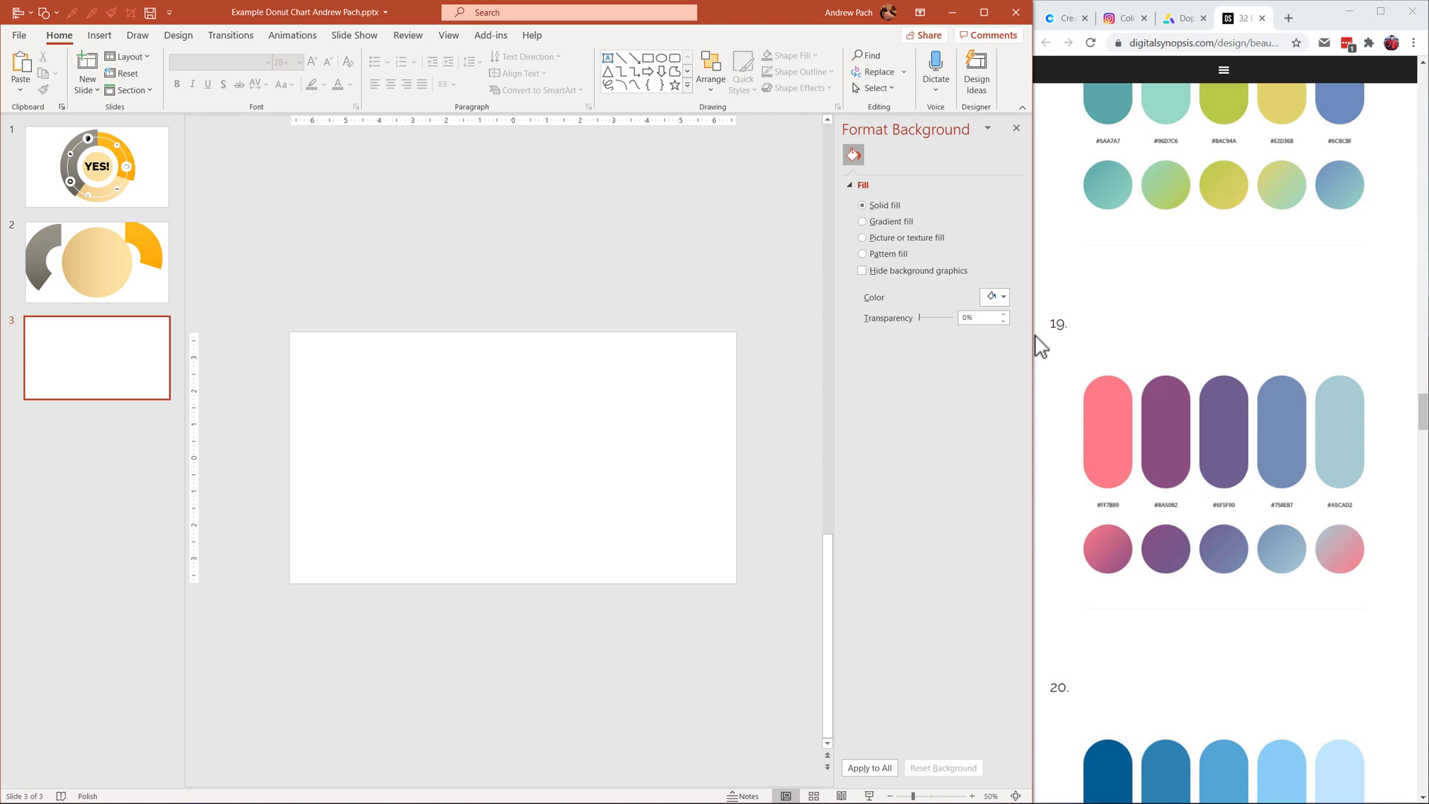
{"action": "left_click", "coordinate": [1120, 23]}
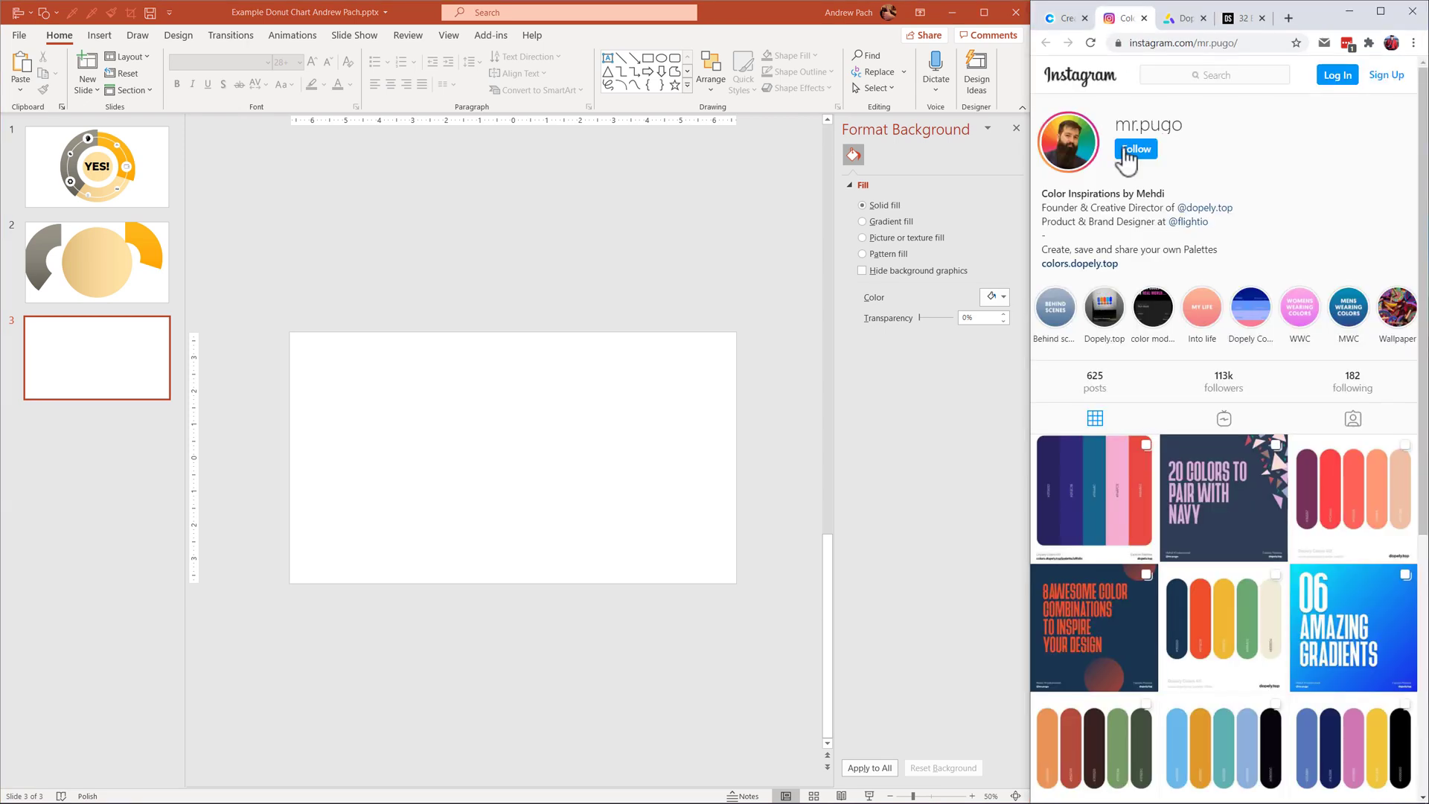
{"action": "left_click", "coordinate": [1180, 21]}
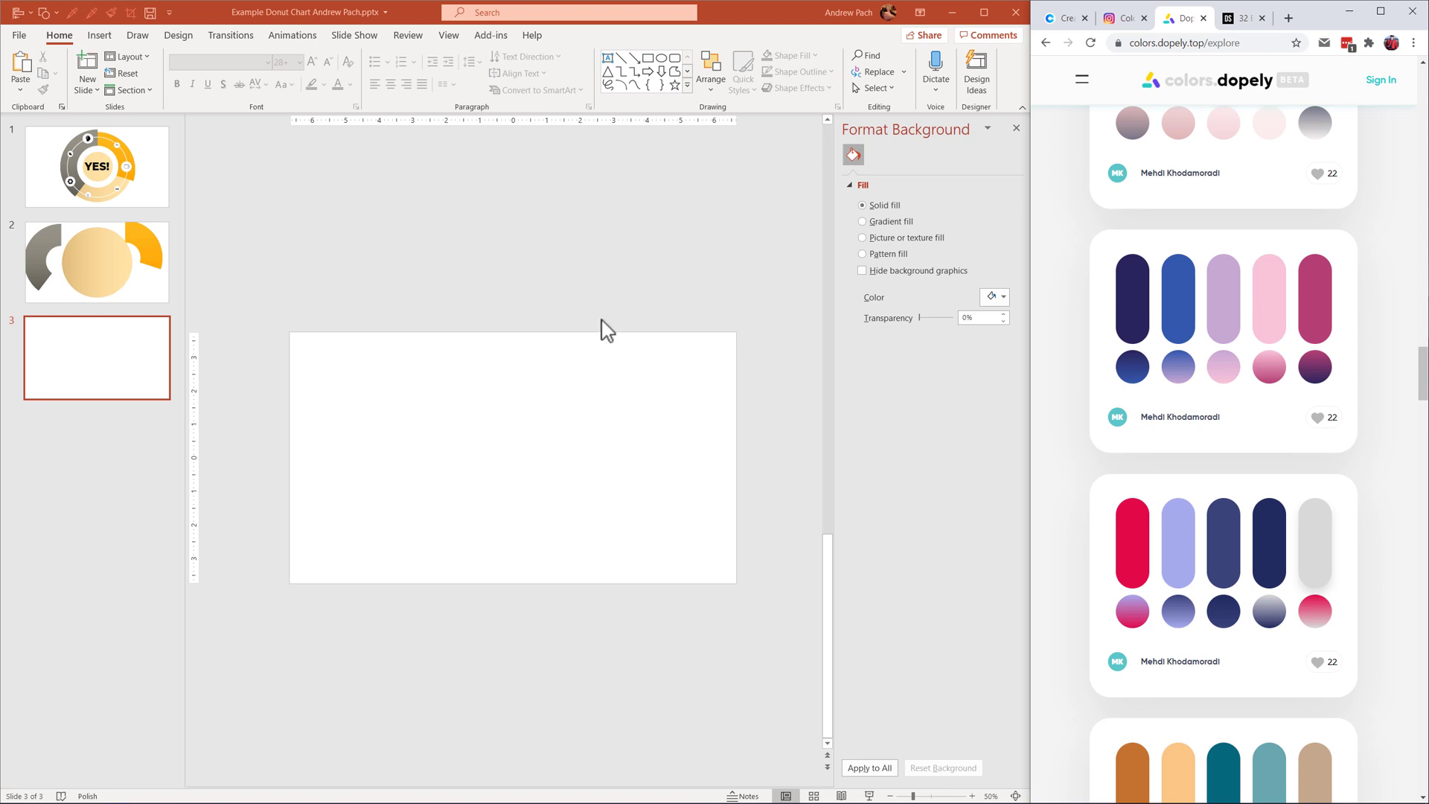
{"action": "left_click", "coordinate": [1239, 18]}
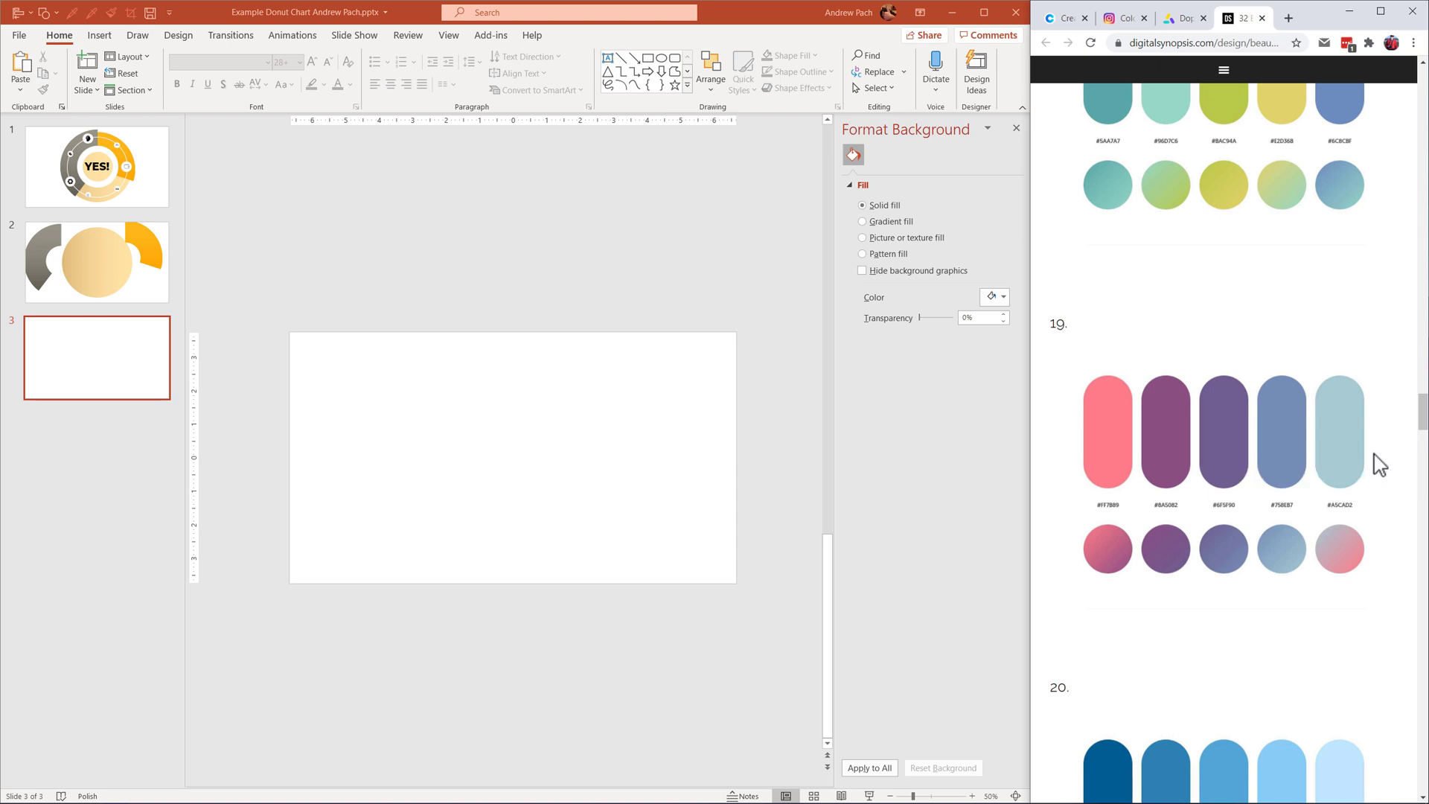
{"action": "left_click", "coordinate": [645, 681]}
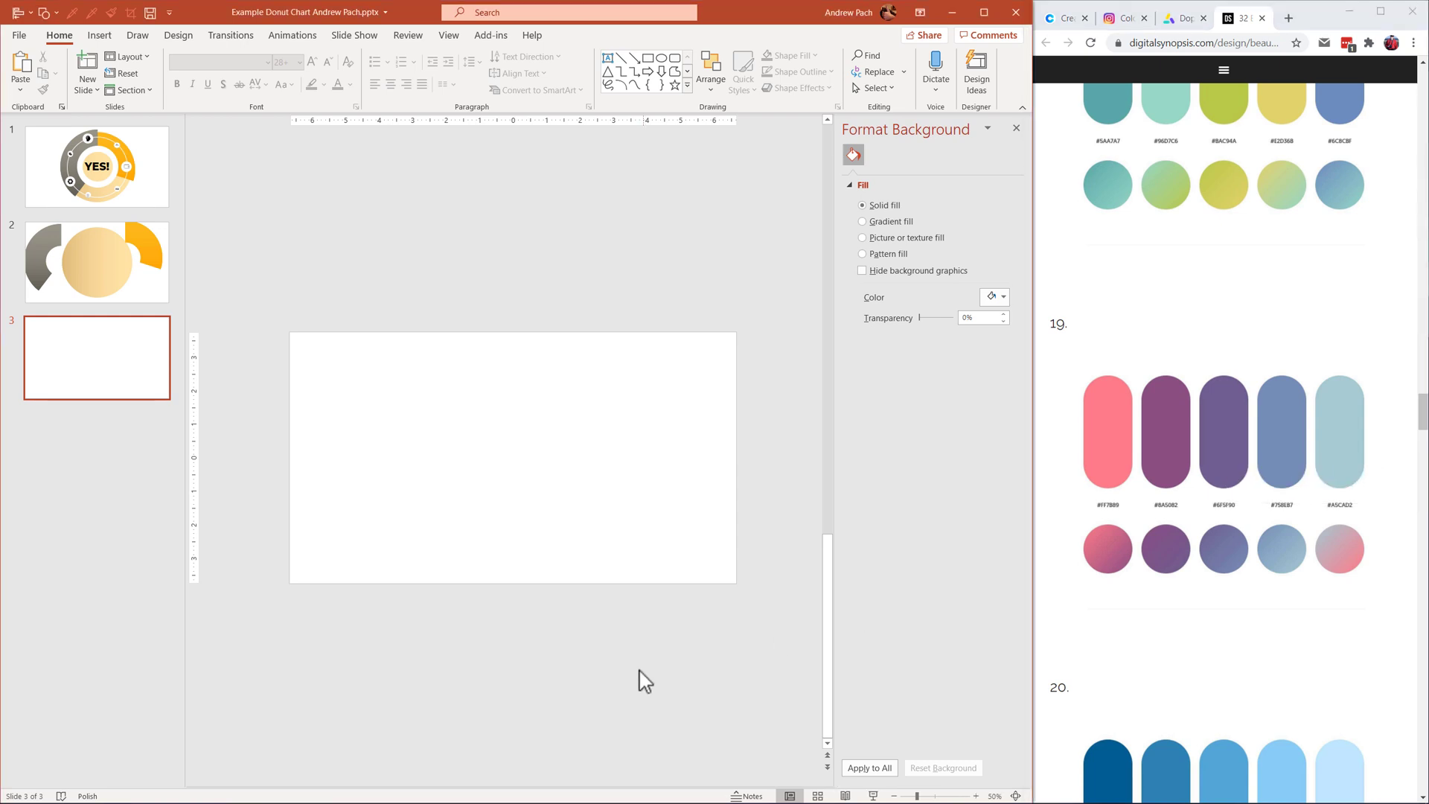
Step: Paste the screenshot onto slide 3 and crop it to palette 19's swatches
{"action": "key", "text": "ctrl+v"}
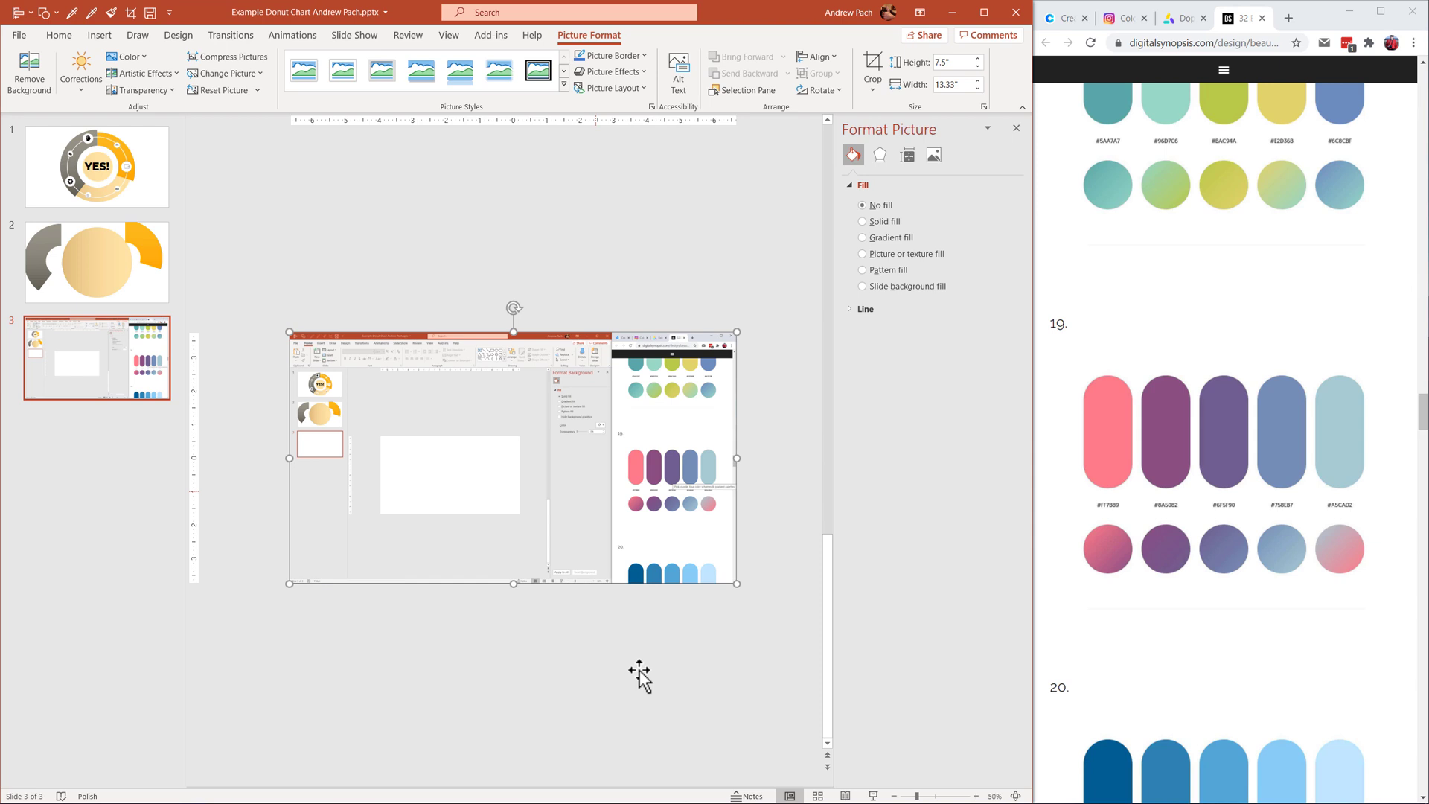
{"action": "left_click", "coordinate": [873, 75]}
{"action": "left_click_drag", "start_coordinate": [325, 344], "coordinate": [622, 444]}
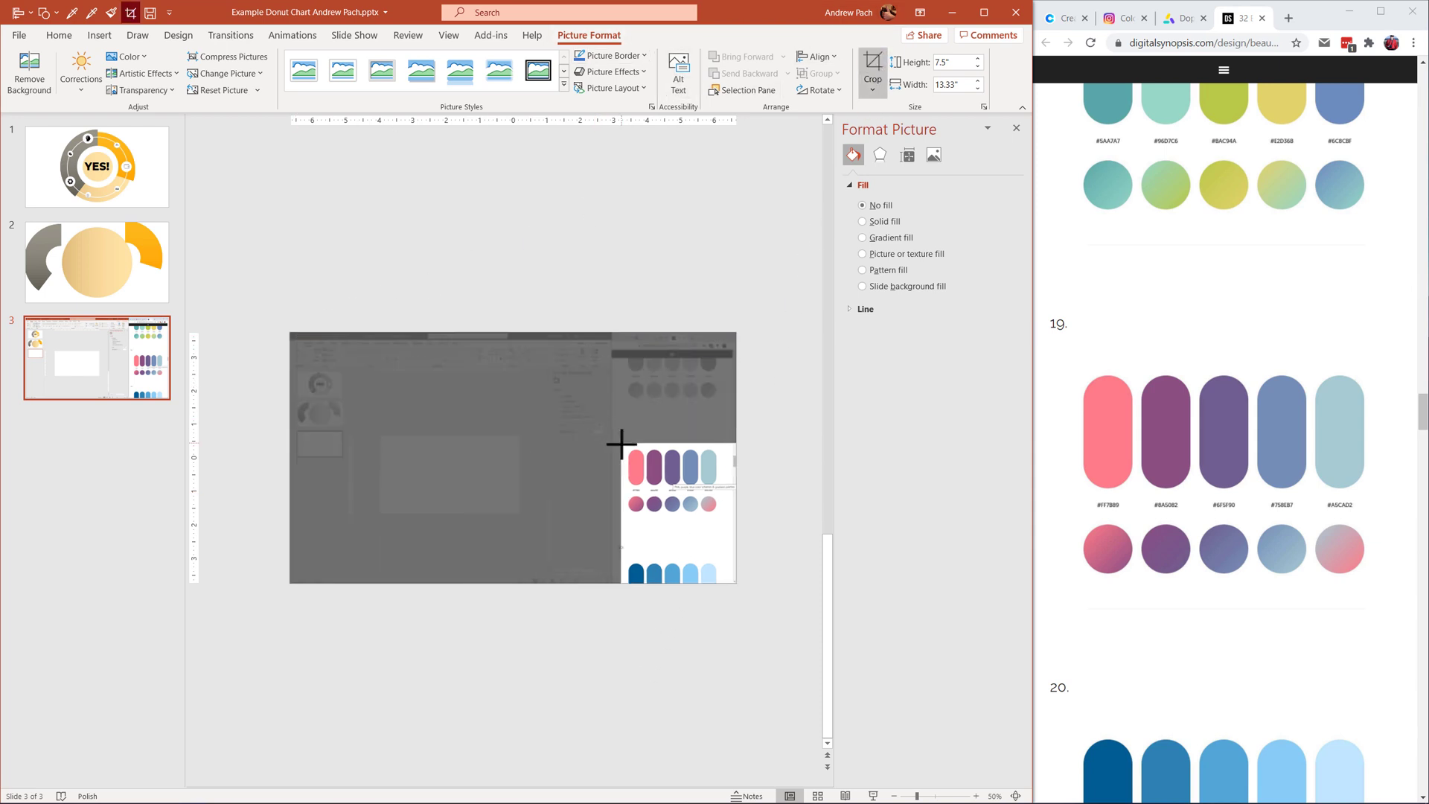
{"action": "left_click_drag", "start_coordinate": [732, 579], "coordinate": [719, 515]}
{"action": "left_click", "coordinate": [882, 75]}
{"action": "left_click", "coordinate": [1017, 128]}
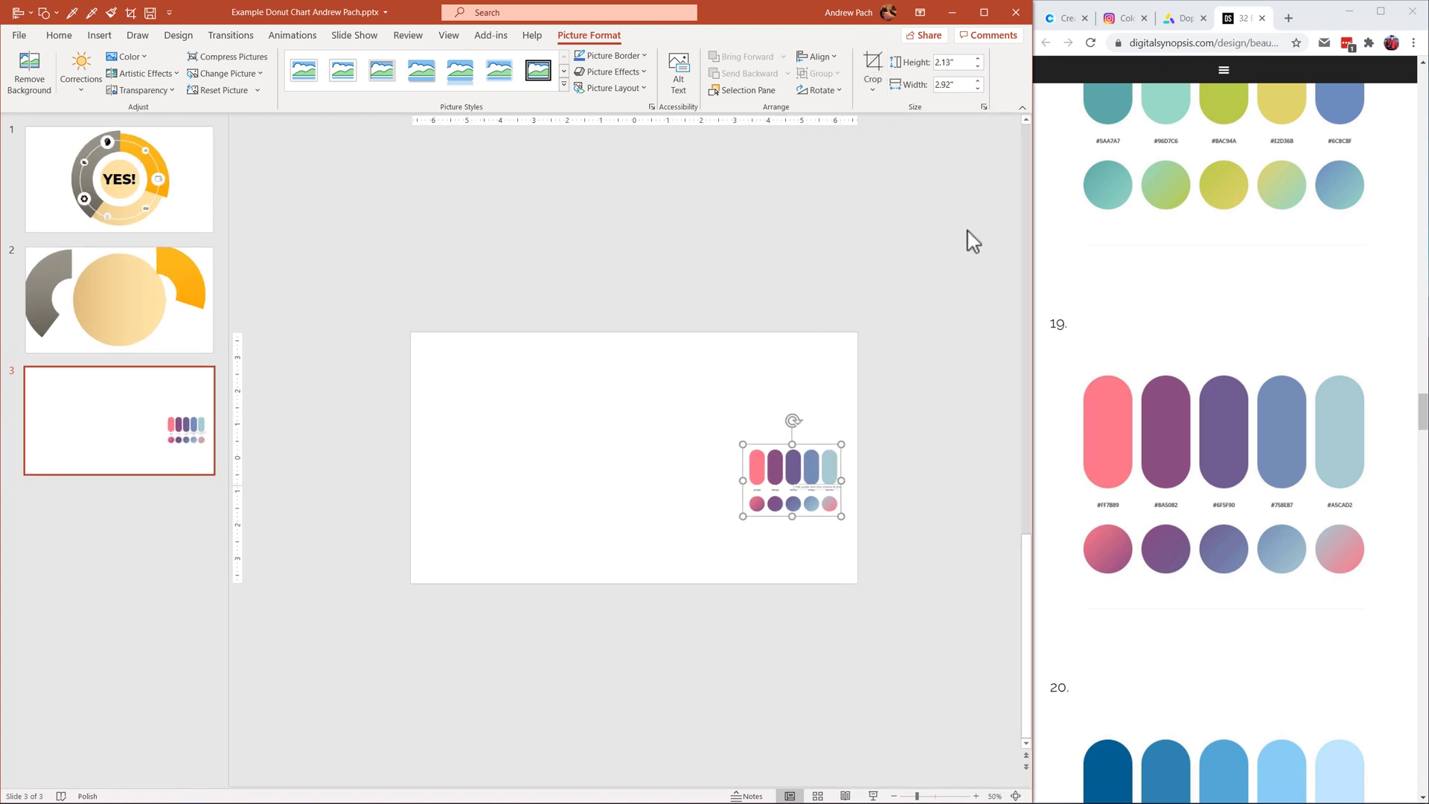
Step: Move the swatch picture beside the slide's lower right and maximize PowerPoint
{"action": "left_click_drag", "start_coordinate": [845, 484], "coordinate": [1104, 634]}
{"action": "key", "text": "super+Up"}
{"action": "left_click_drag", "start_coordinate": [1124, 685], "coordinate": [1265, 558]}
{"action": "left_click", "coordinate": [1292, 696]}
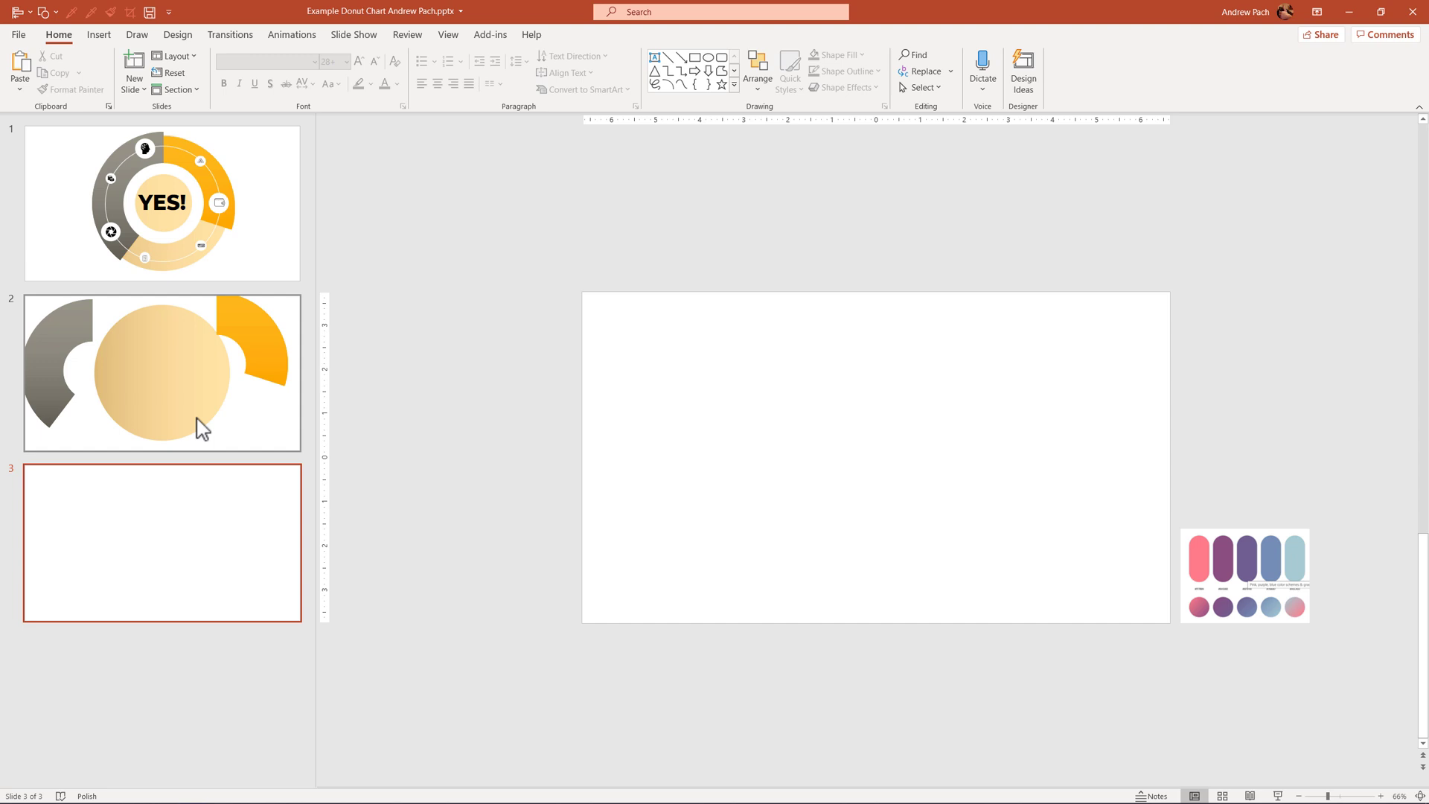
Step: Draw a 5.38-inch Oval circle centred on slide 3
{"action": "left_click", "coordinate": [99, 35]}
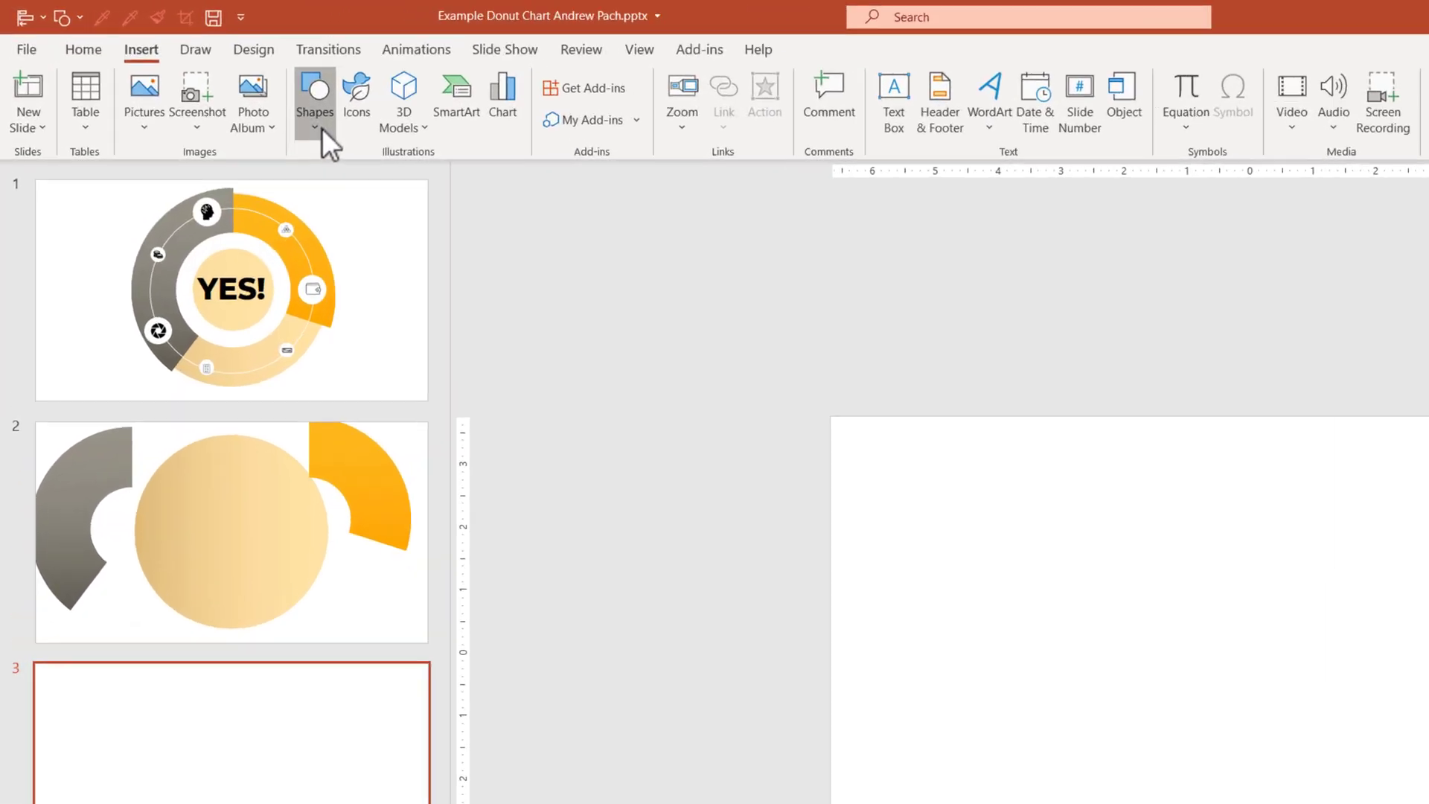
{"action": "left_click", "coordinate": [321, 138]}
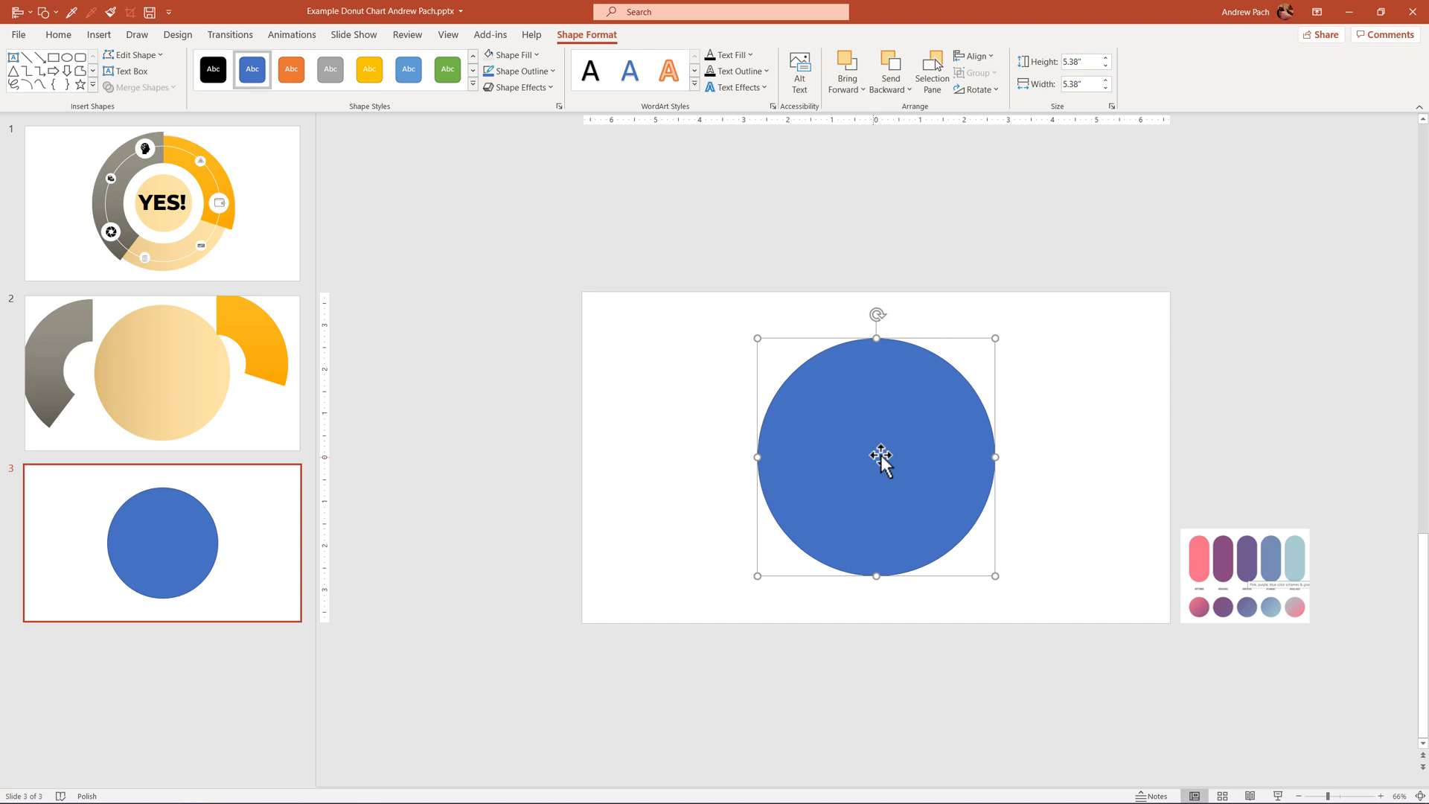
Step: Remove the circle's outline and switch its fill to a gradient fill
{"action": "left_click", "coordinate": [519, 70]}
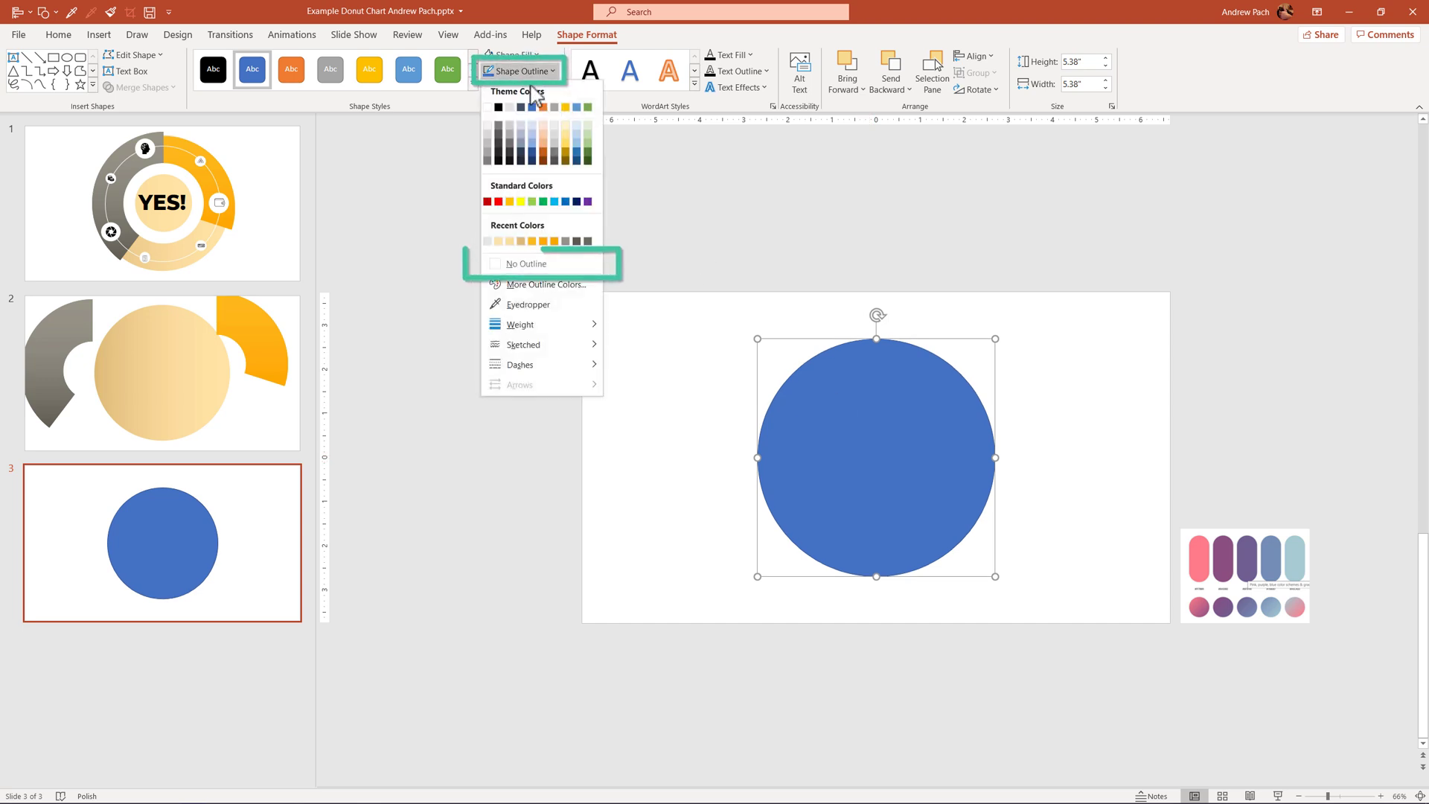
{"action": "left_click", "coordinate": [574, 263]}
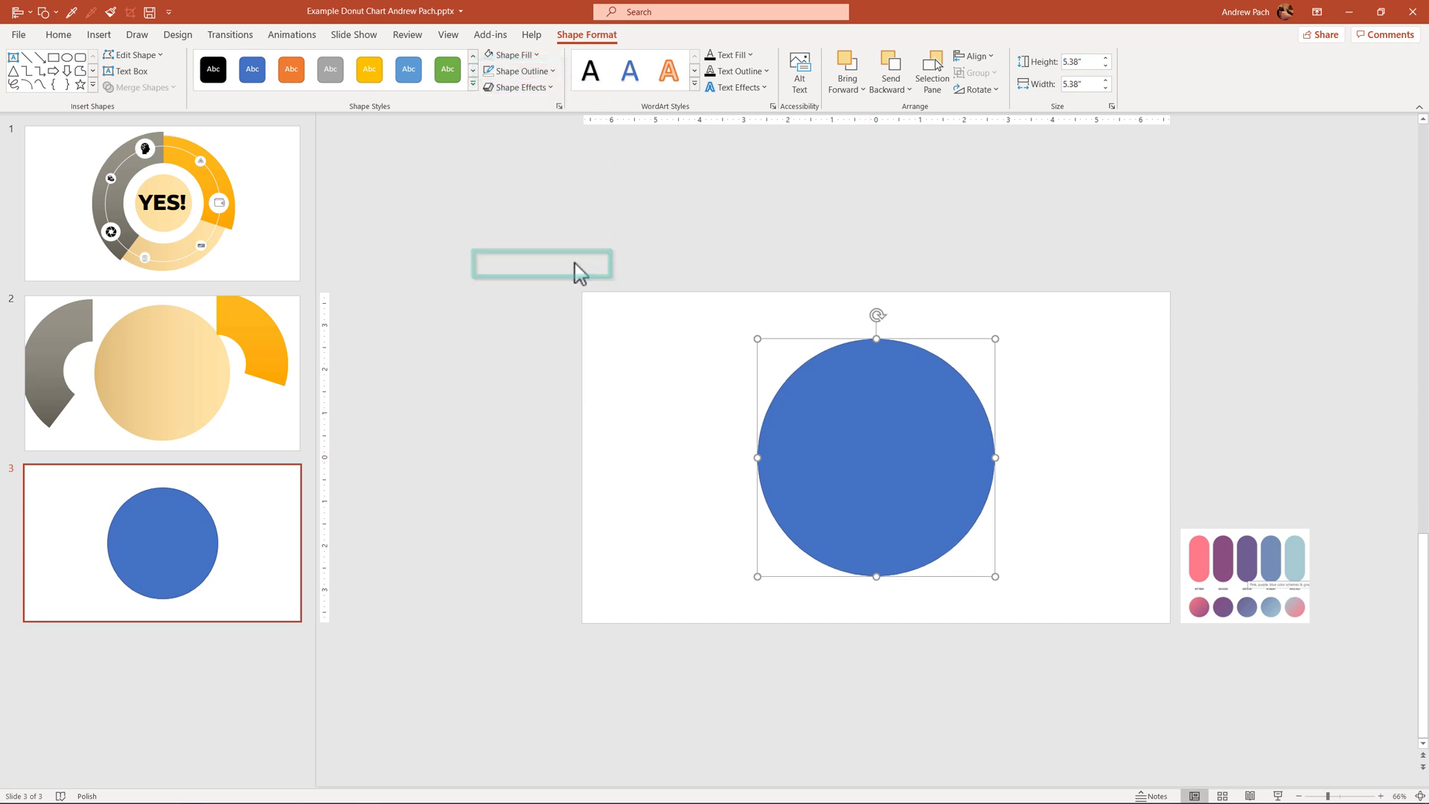
{"action": "left_click", "coordinate": [523, 60]}
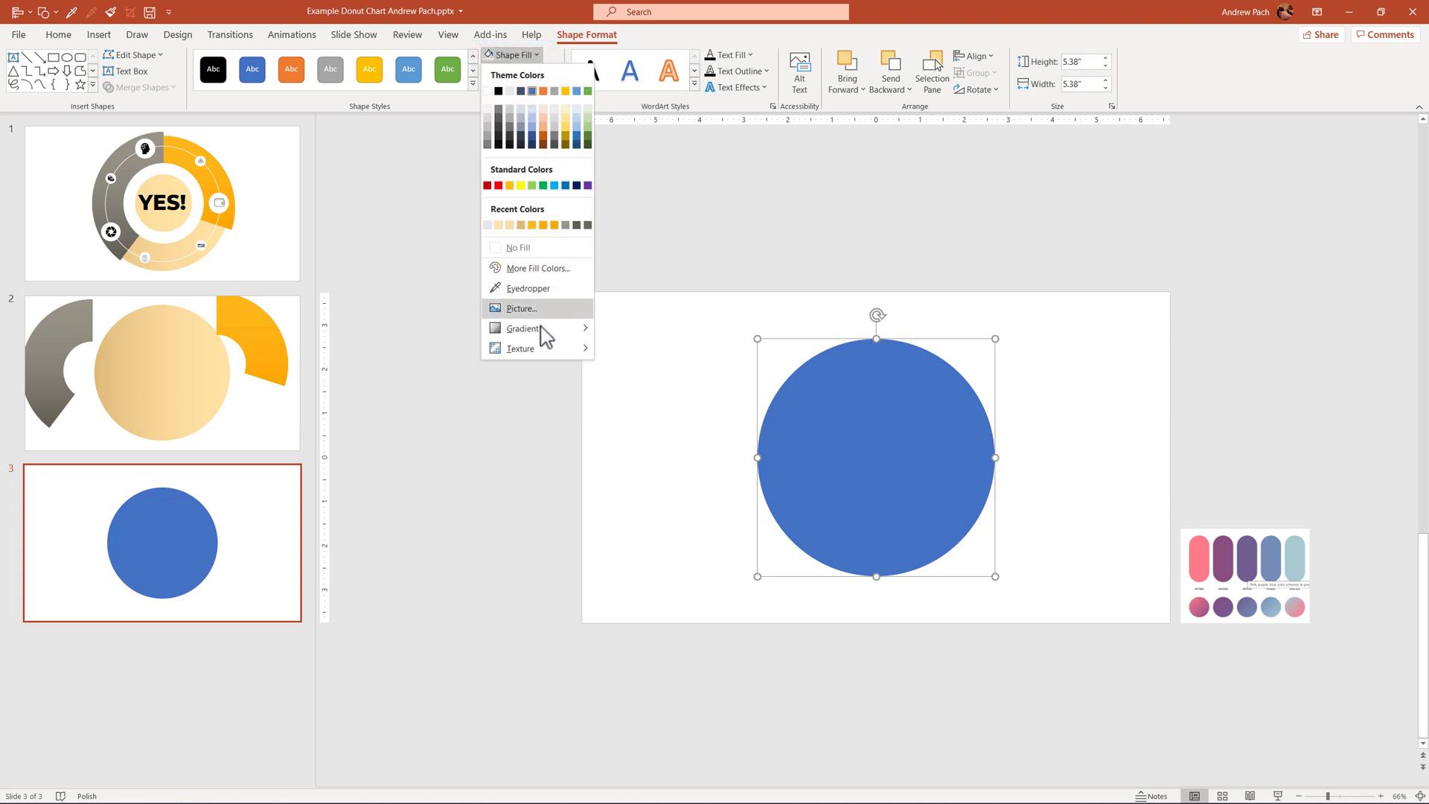
{"action": "mouse_move", "coordinate": [540, 324]}
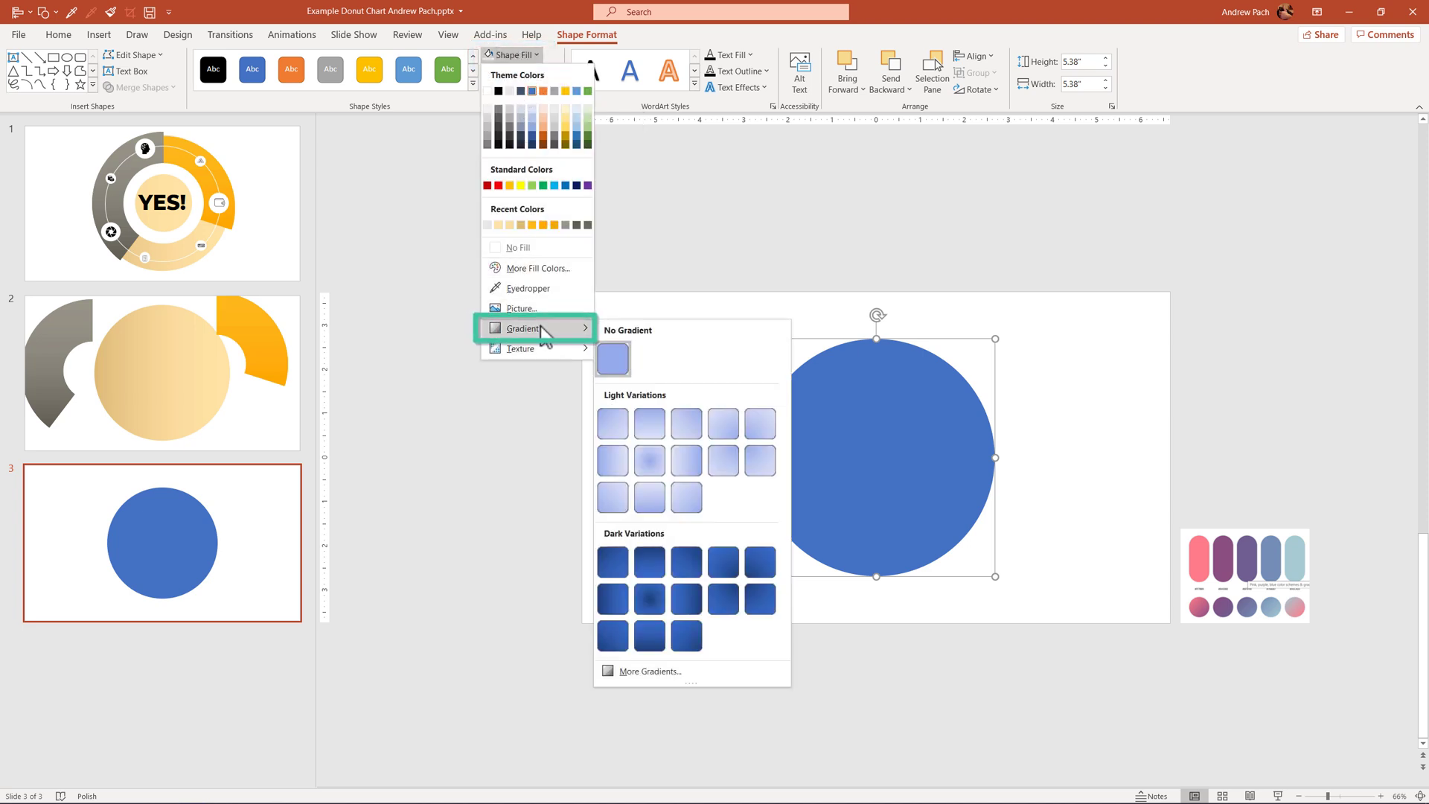
{"action": "left_click", "coordinate": [686, 670]}
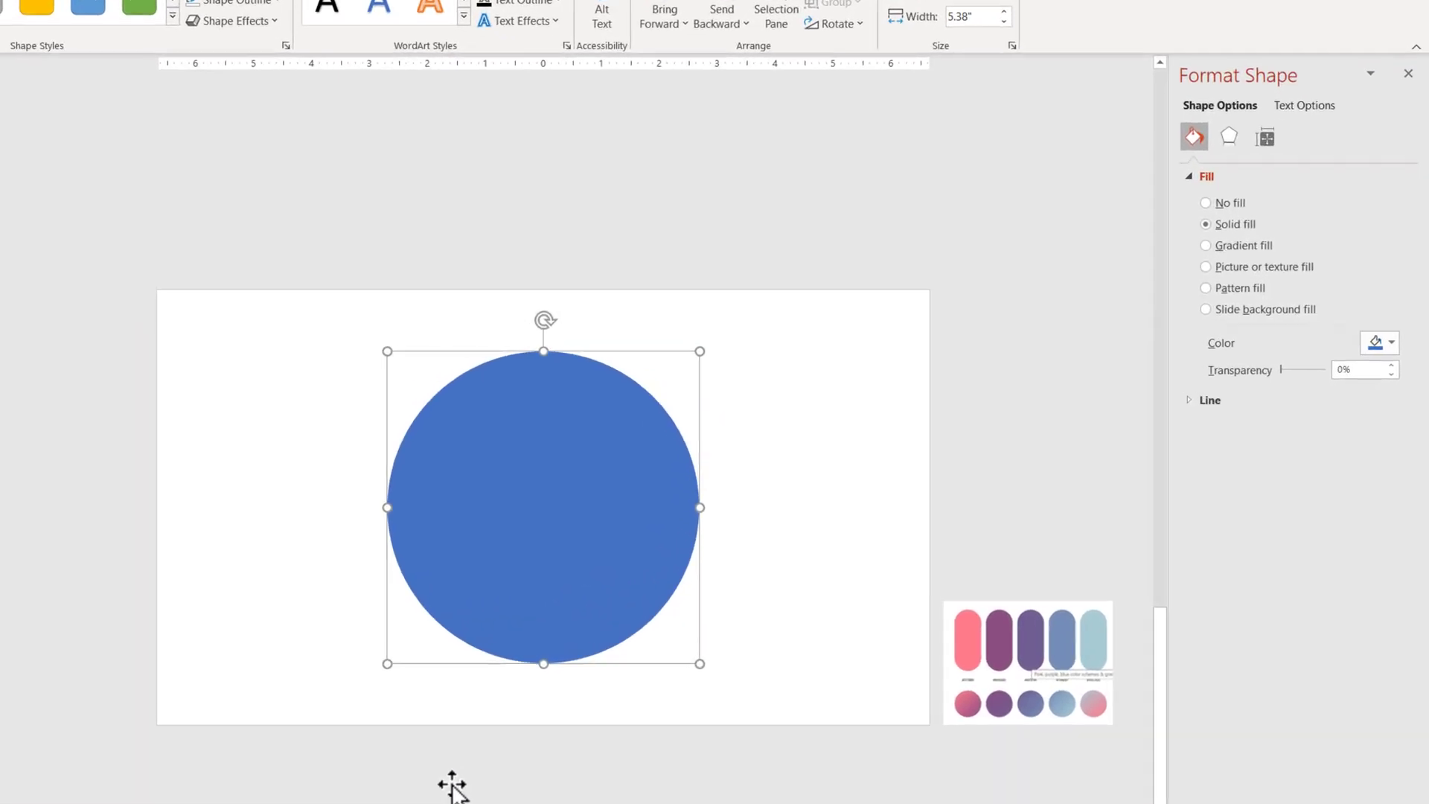
{"action": "left_click", "coordinate": [1227, 243]}
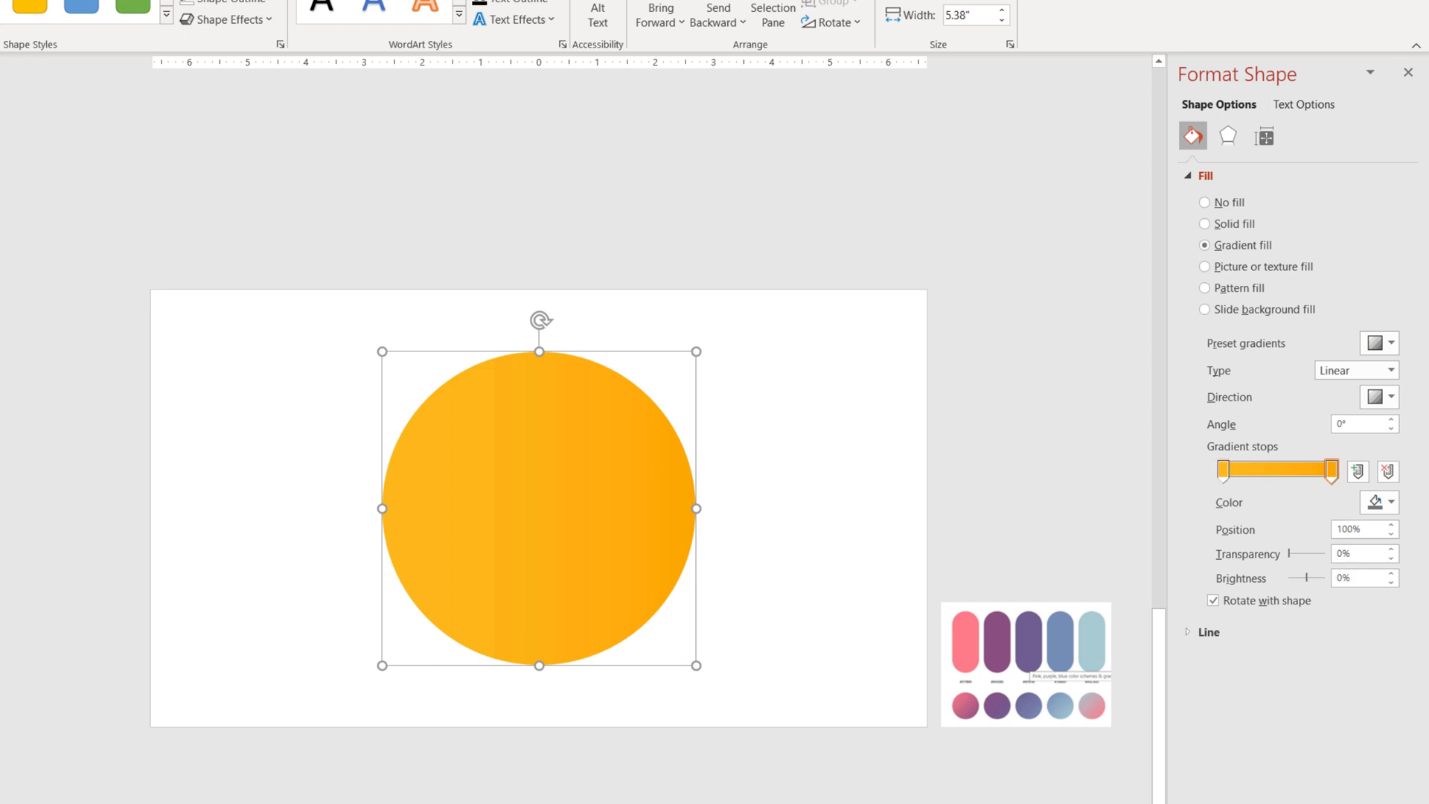
Step: Eyedrop the palette's light blue for the right gradient stop and blue for the left
{"action": "left_click", "coordinate": [1380, 502]}
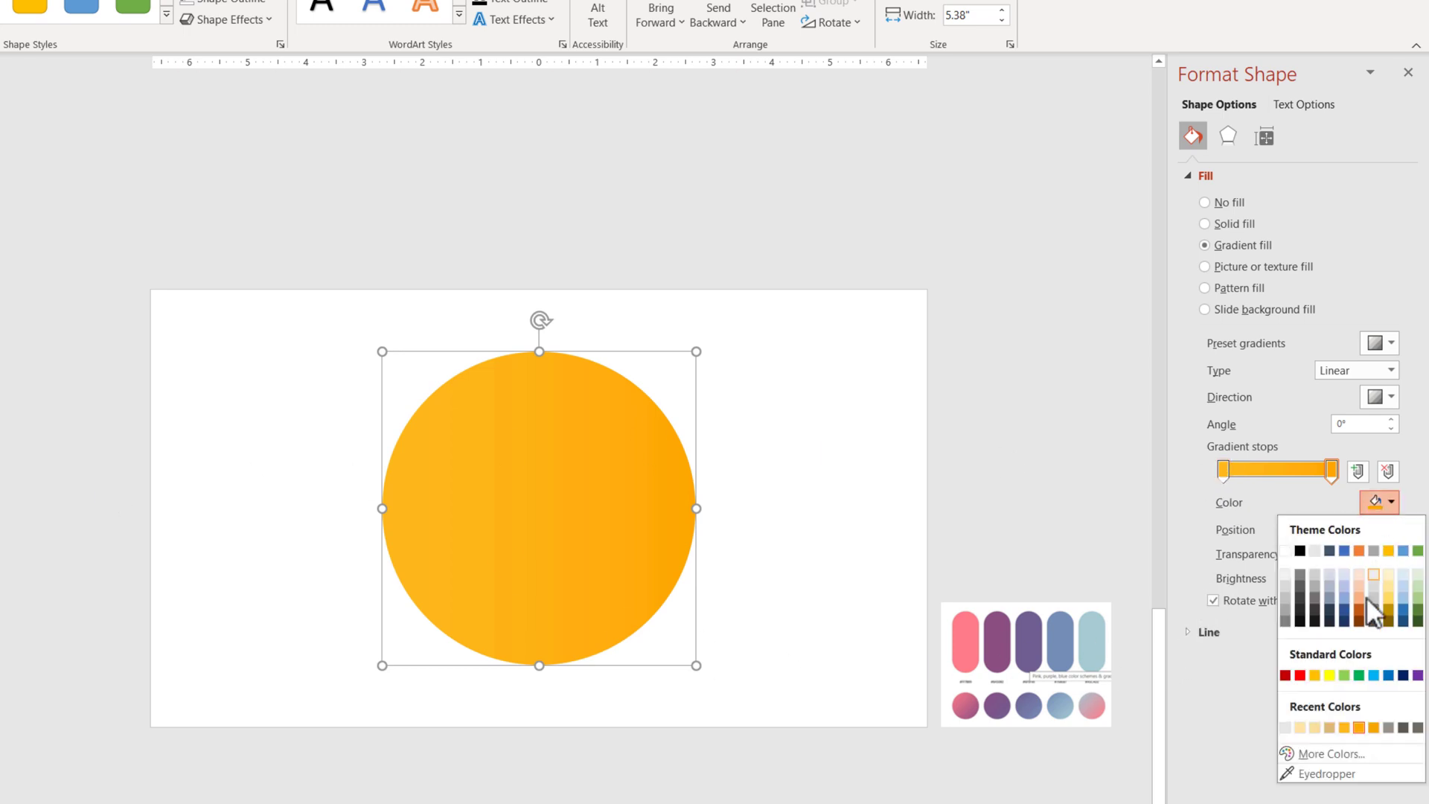
{"action": "left_click", "coordinate": [1332, 774]}
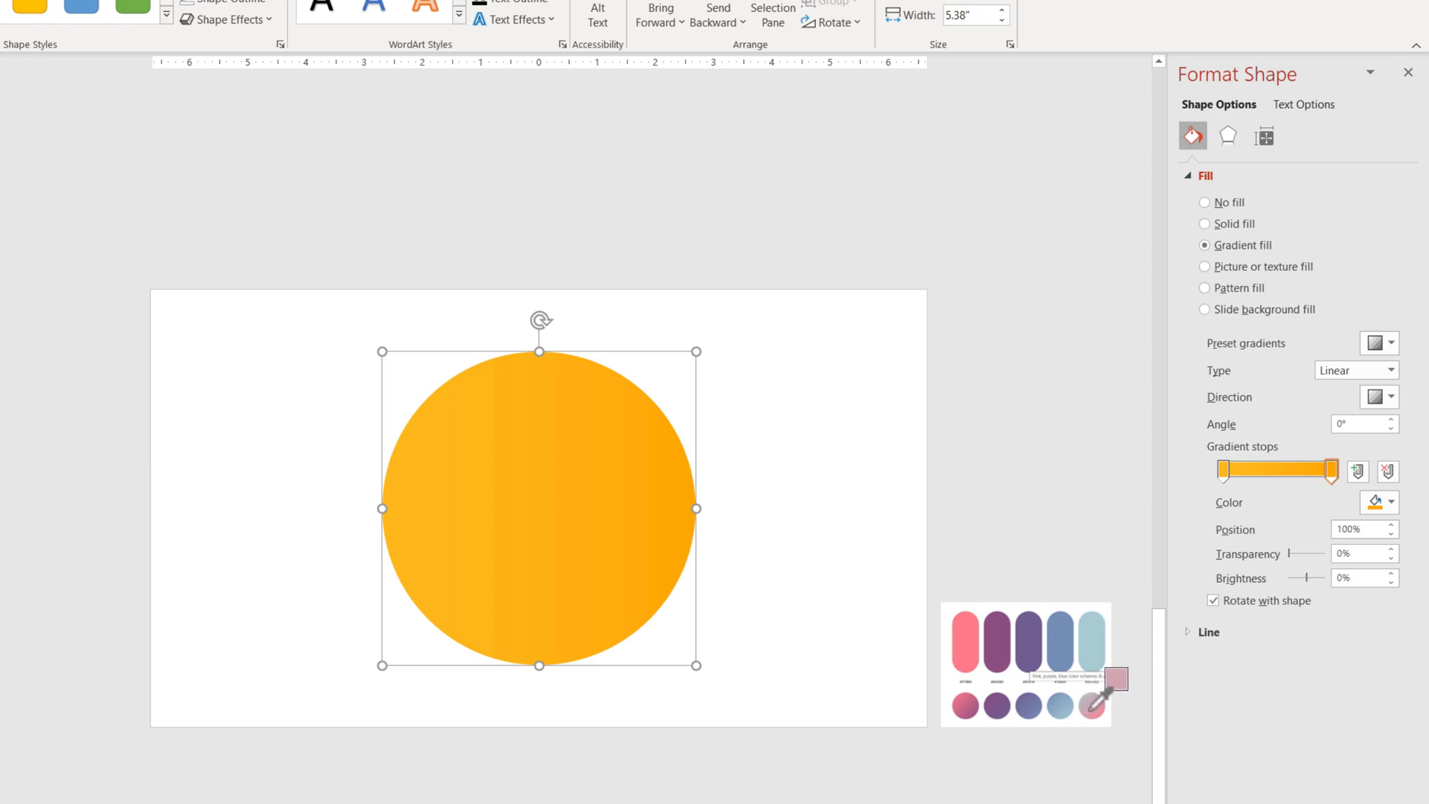
{"action": "left_click", "coordinate": [1091, 631]}
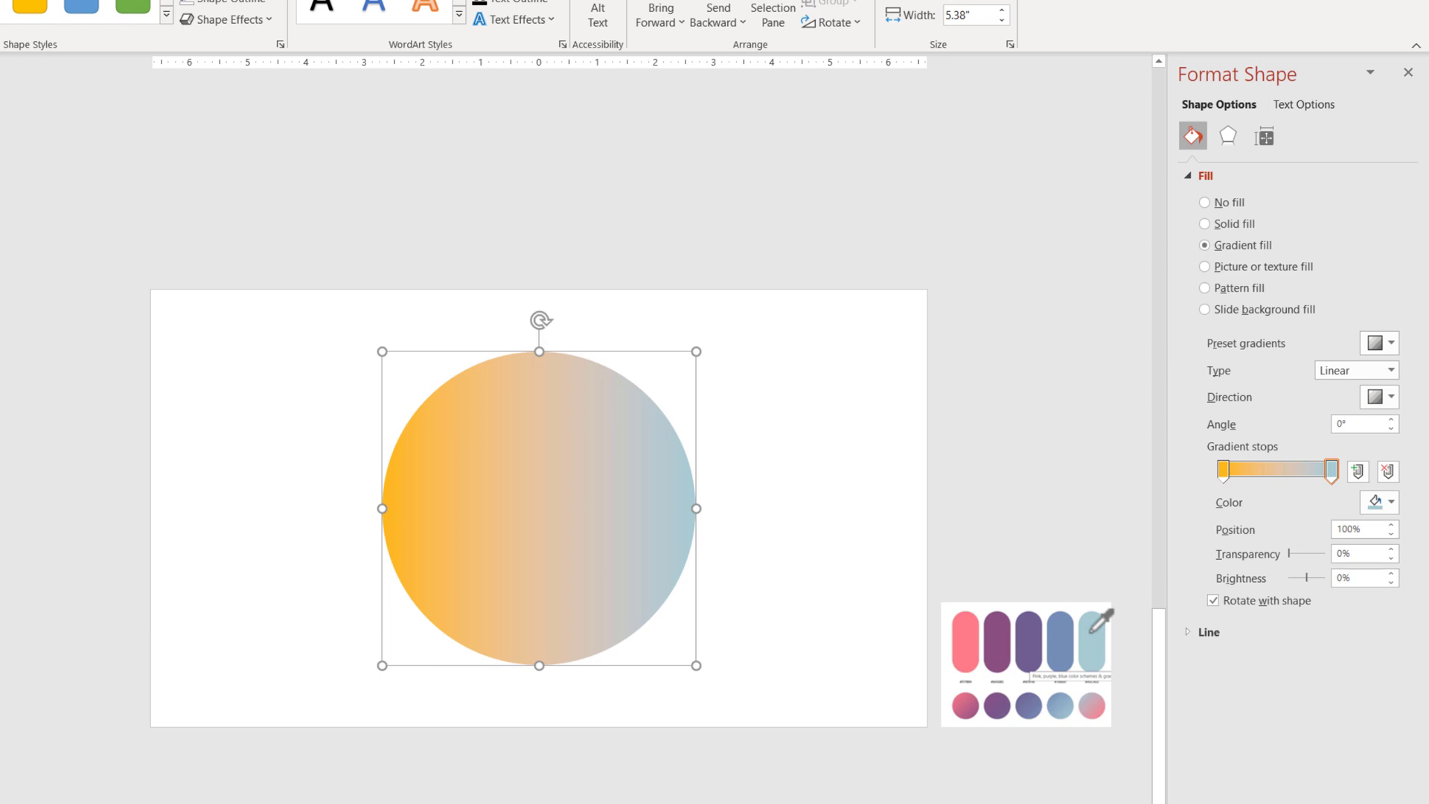
{"action": "left_click", "coordinate": [1222, 471]}
{"action": "left_click", "coordinate": [1374, 503]}
{"action": "left_click", "coordinate": [1321, 767]}
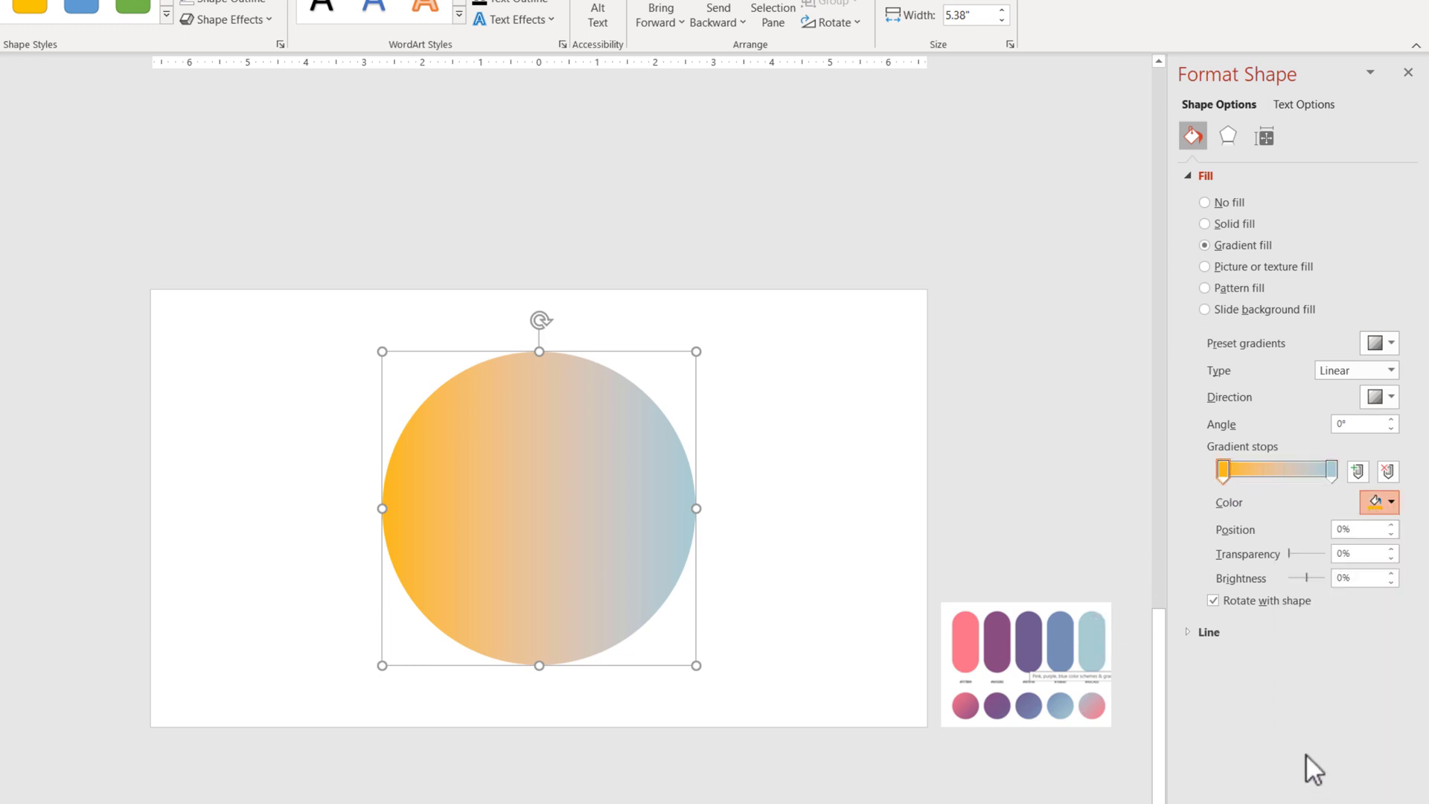
{"action": "left_click", "coordinate": [1068, 643]}
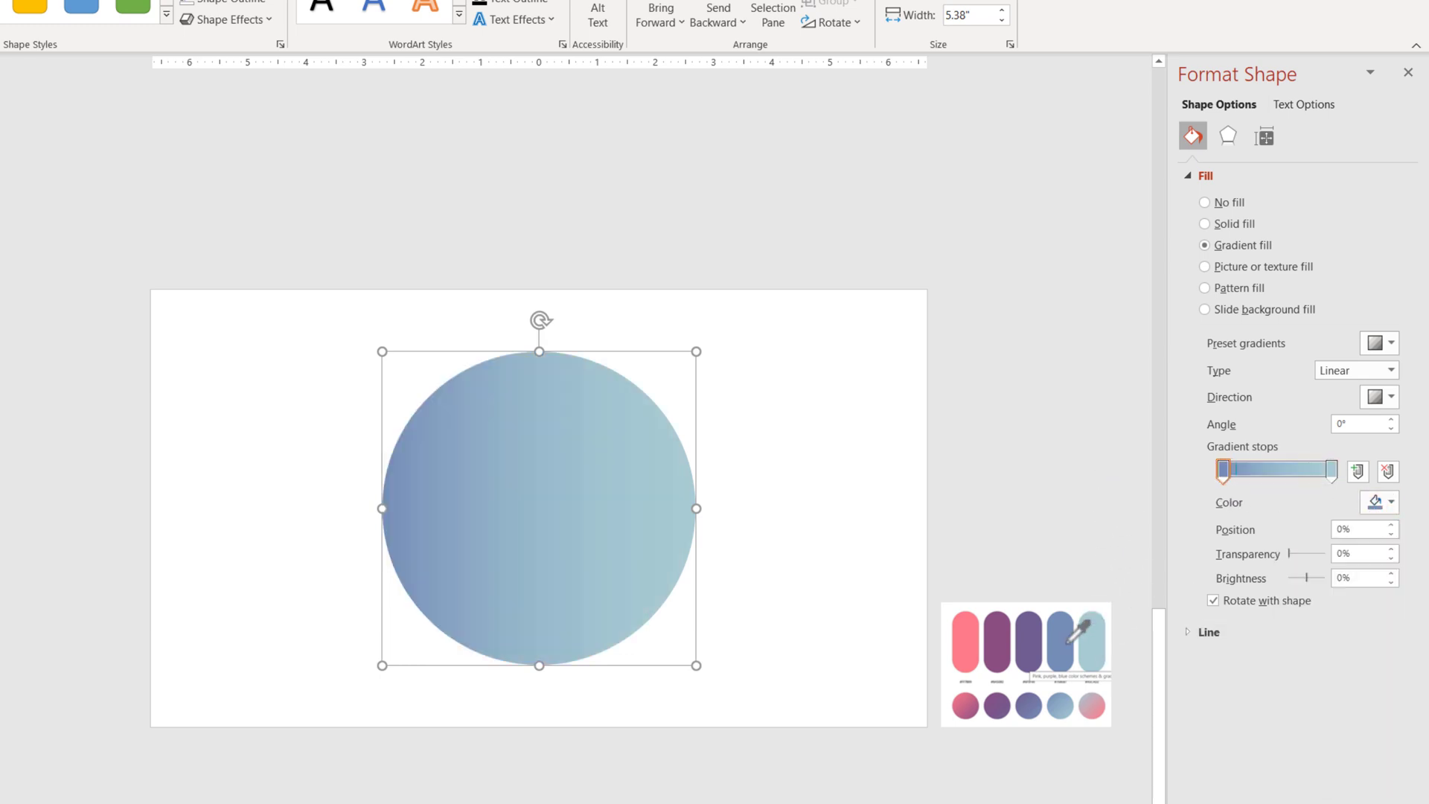
{"action": "left_click", "coordinate": [989, 407]}
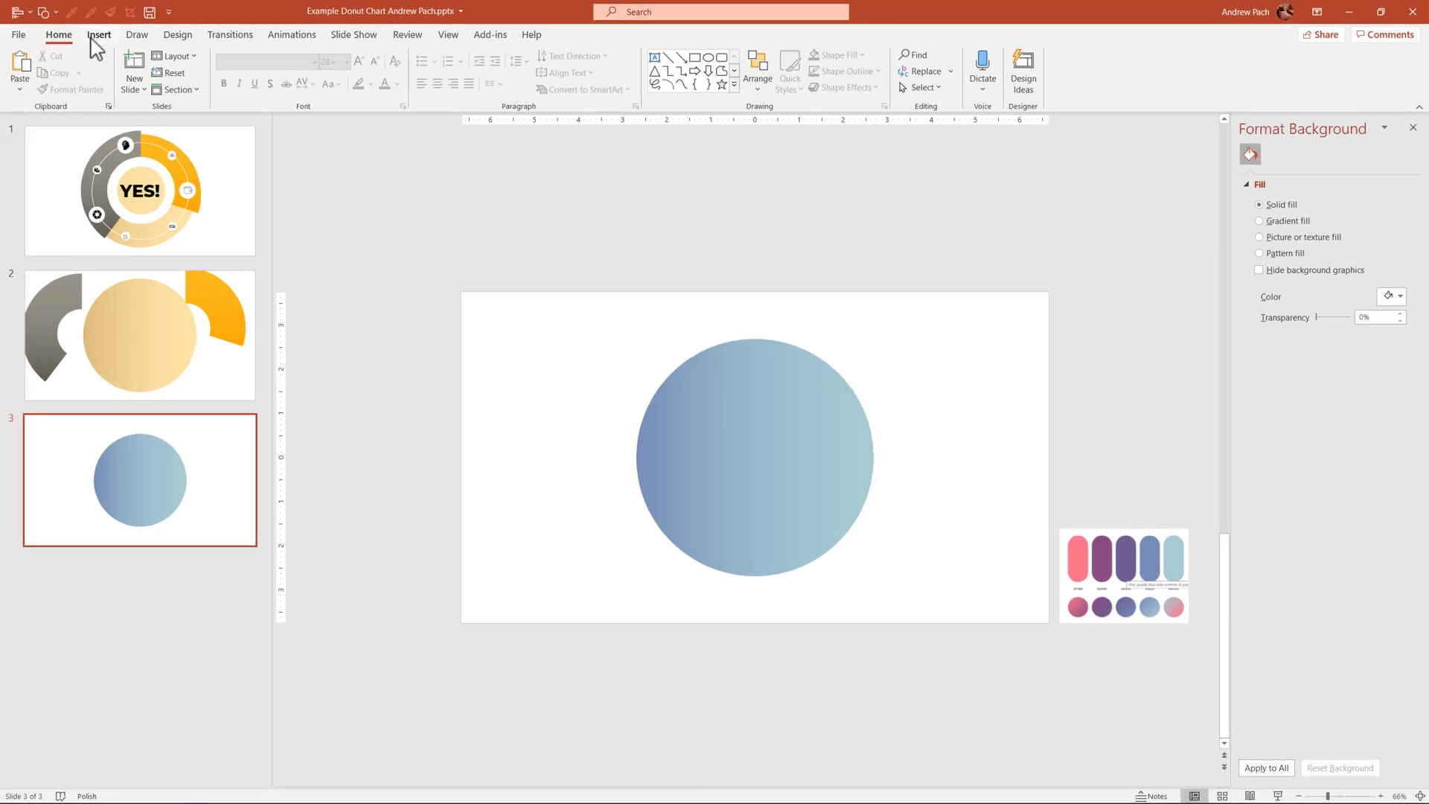
Step: Add a Block Arc shape curving over the left half of the gradient circle
{"action": "left_click", "coordinate": [92, 37]}
{"action": "left_click", "coordinate": [221, 87]}
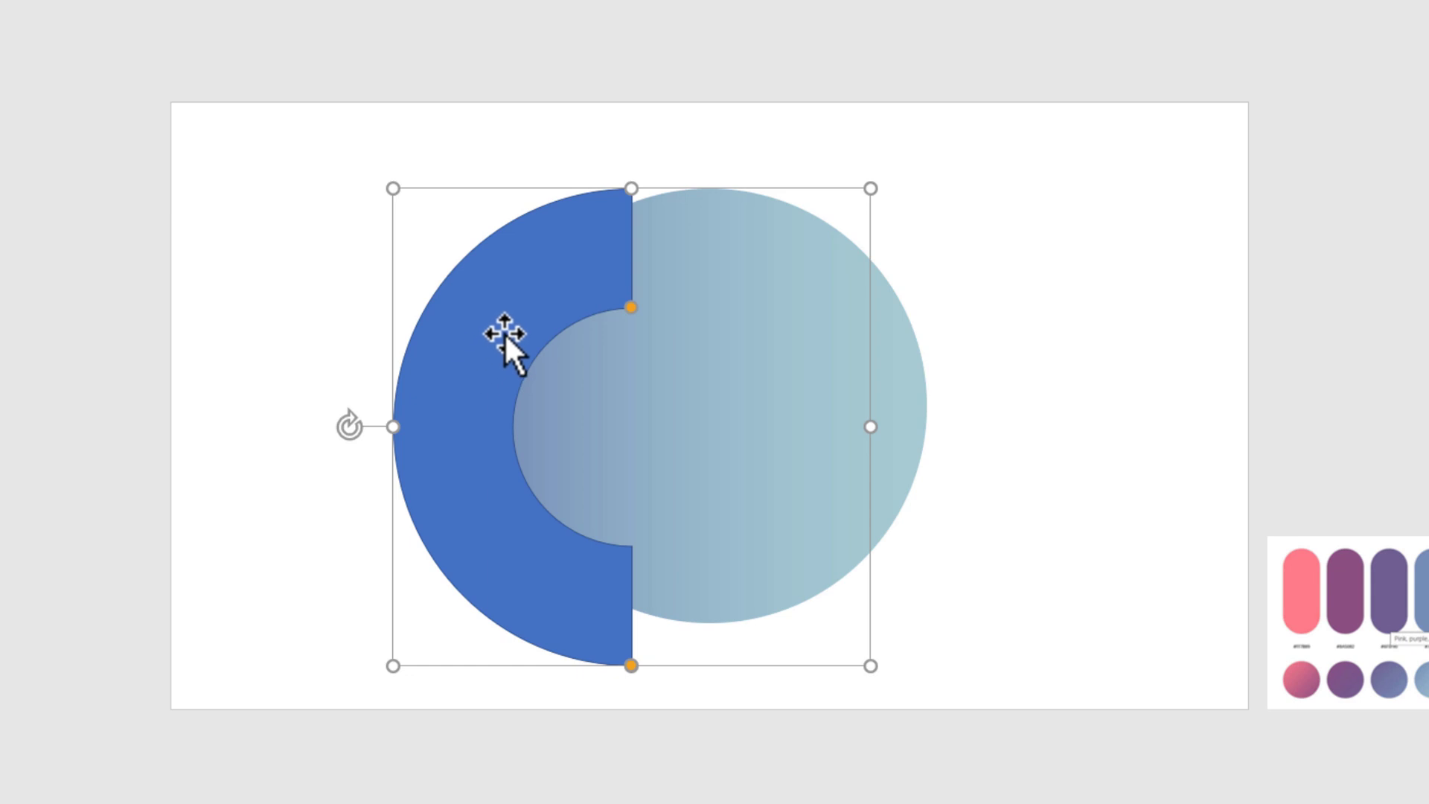
Step: Drag the block arc up and right until it snaps to the circle's edge
{"action": "left_click_drag", "start_coordinate": [504, 335], "coordinate": [590, 300]}
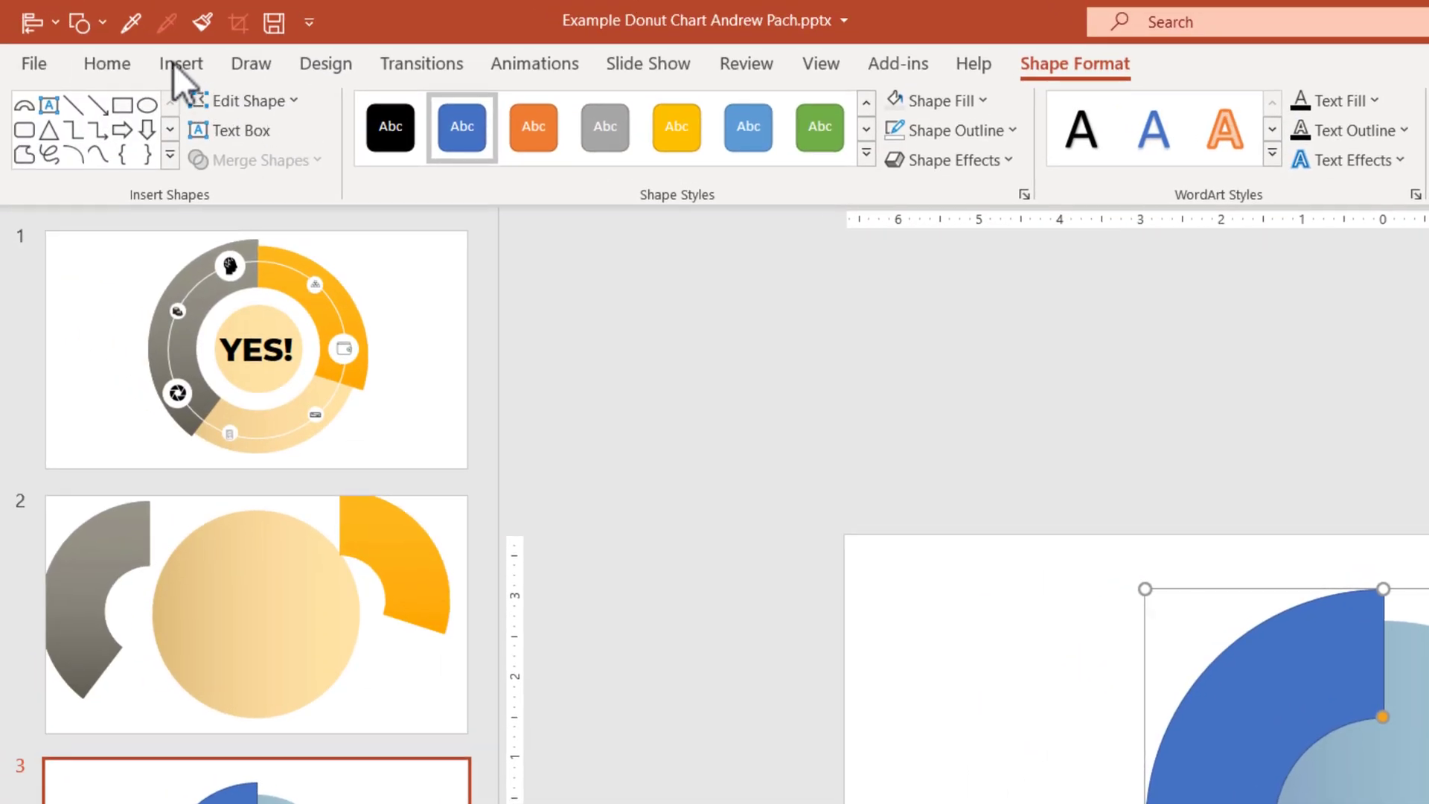
Step: Draw a second block arc along the circle's right side, then select both arcs
{"action": "left_click", "coordinate": [179, 62]}
{"action": "left_click", "coordinate": [404, 160]}
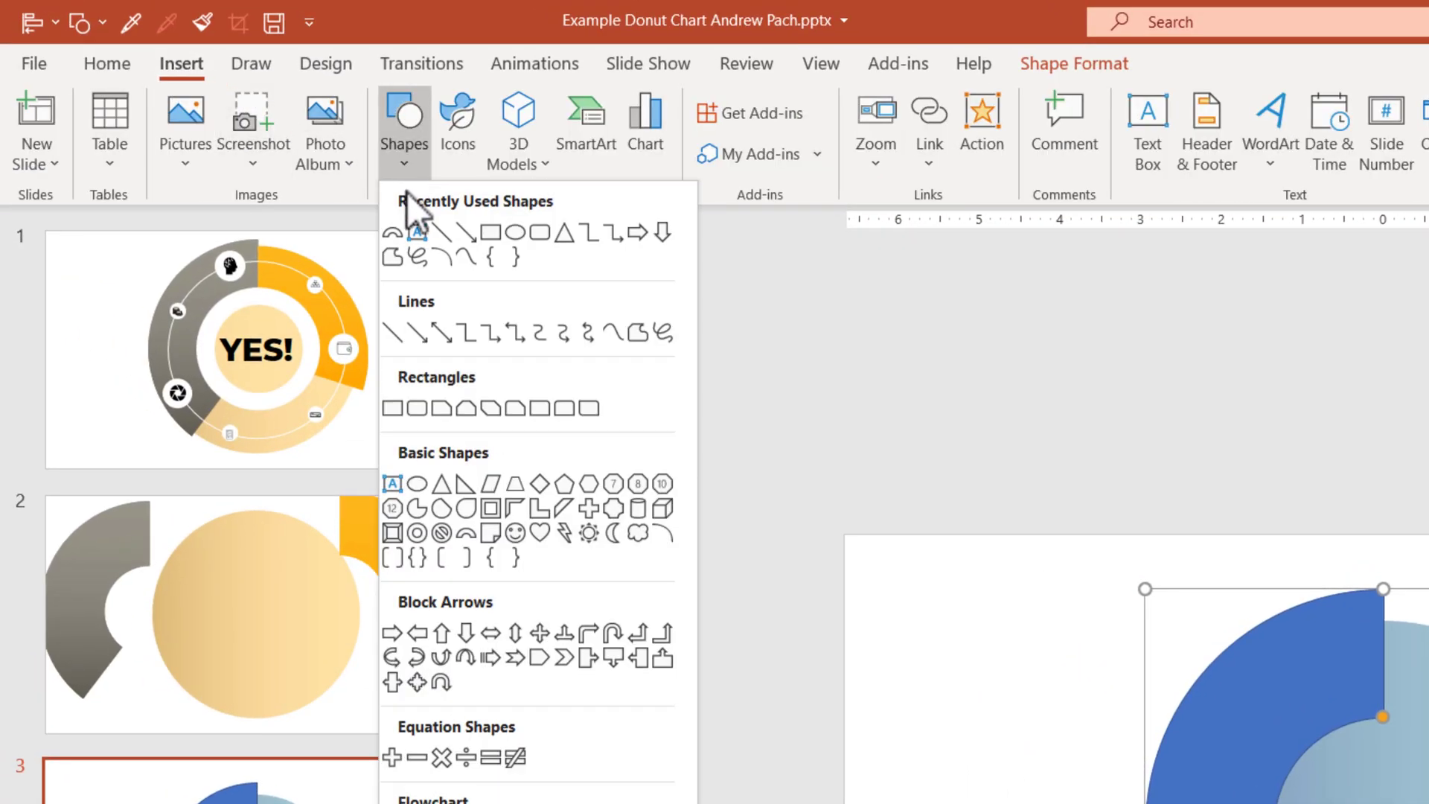
{"action": "left_click", "coordinate": [466, 533]}
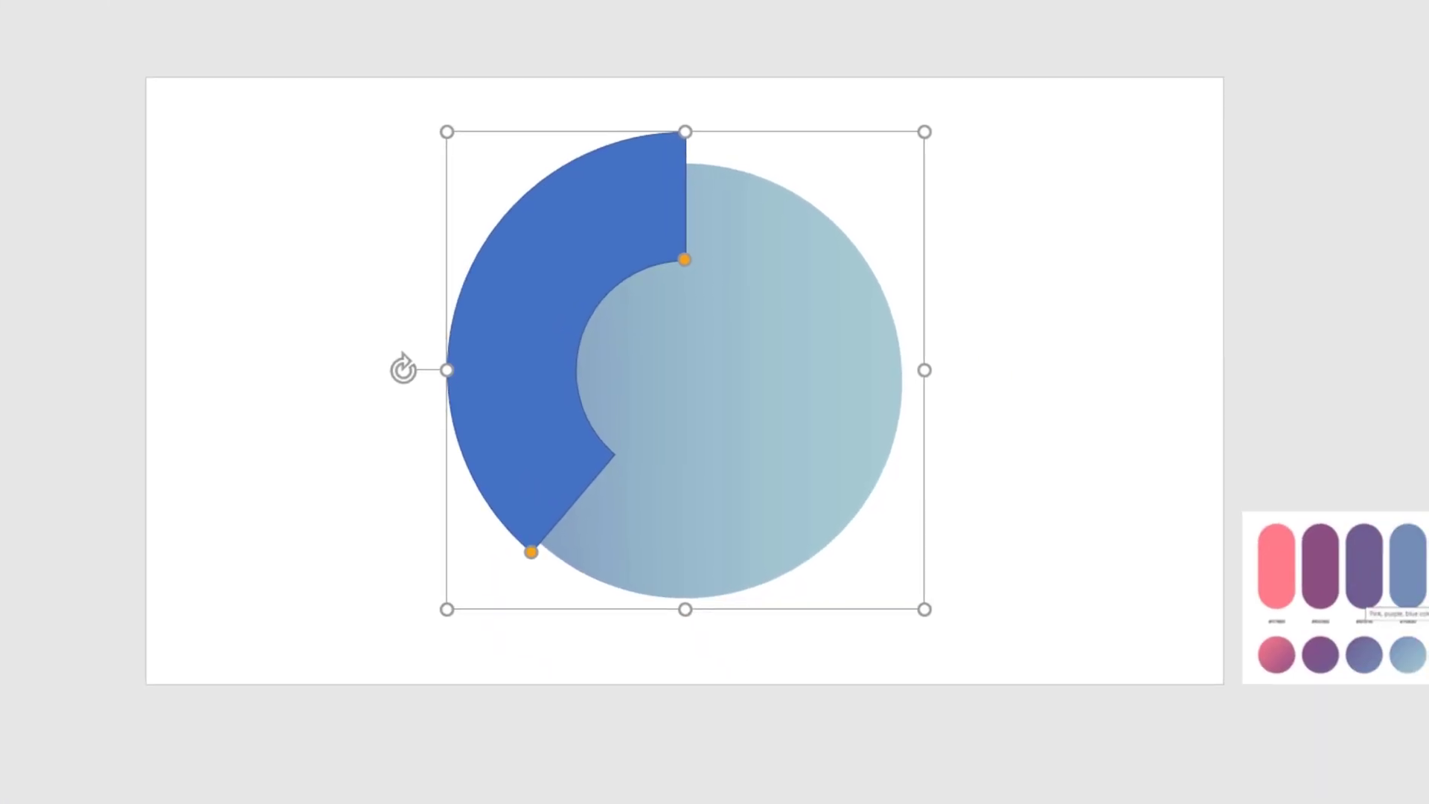
{"action": "left_click_drag", "start_coordinate": [726, 154], "coordinate": [871, 430]}
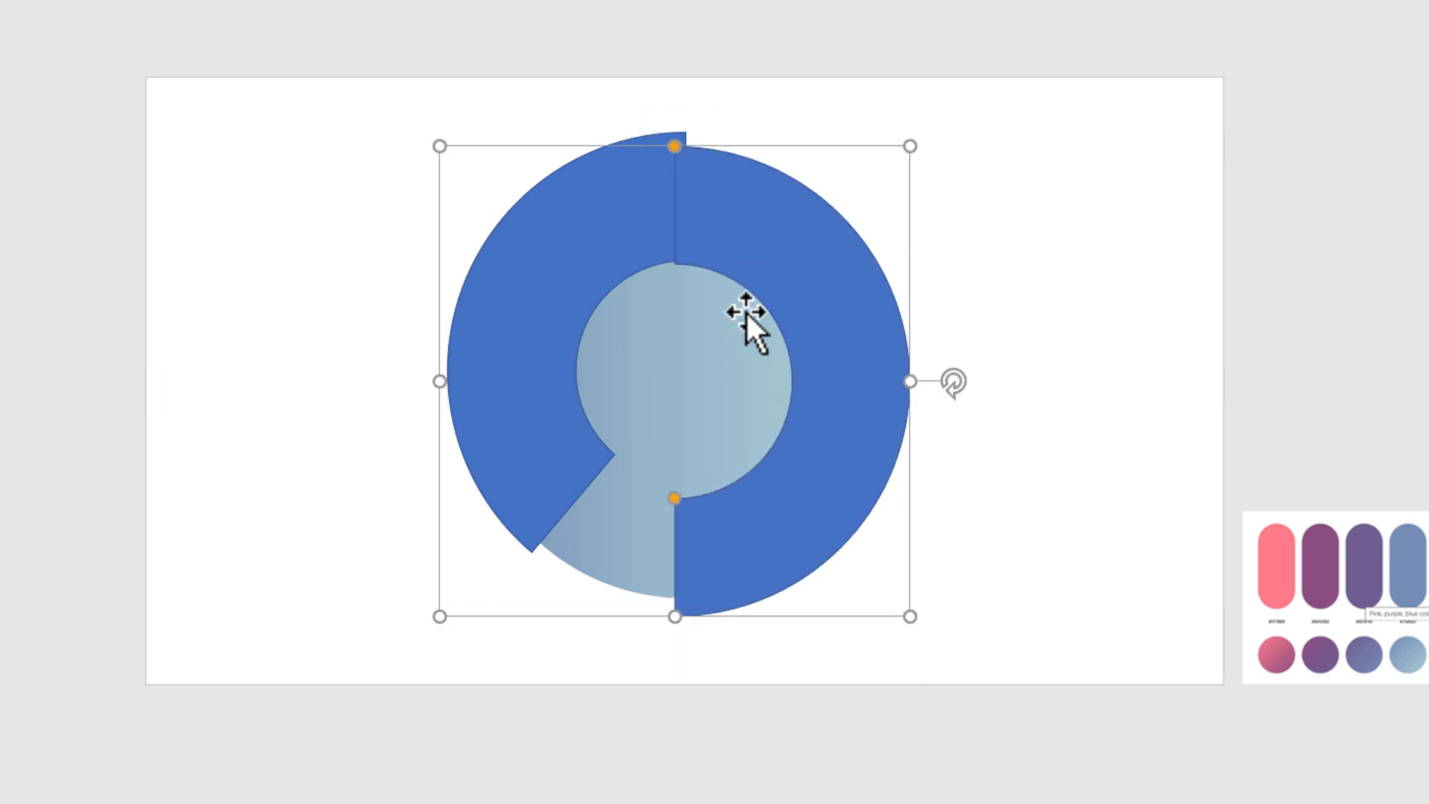
{"action": "left_click_drag", "start_coordinate": [673, 494], "coordinate": [797, 402]}
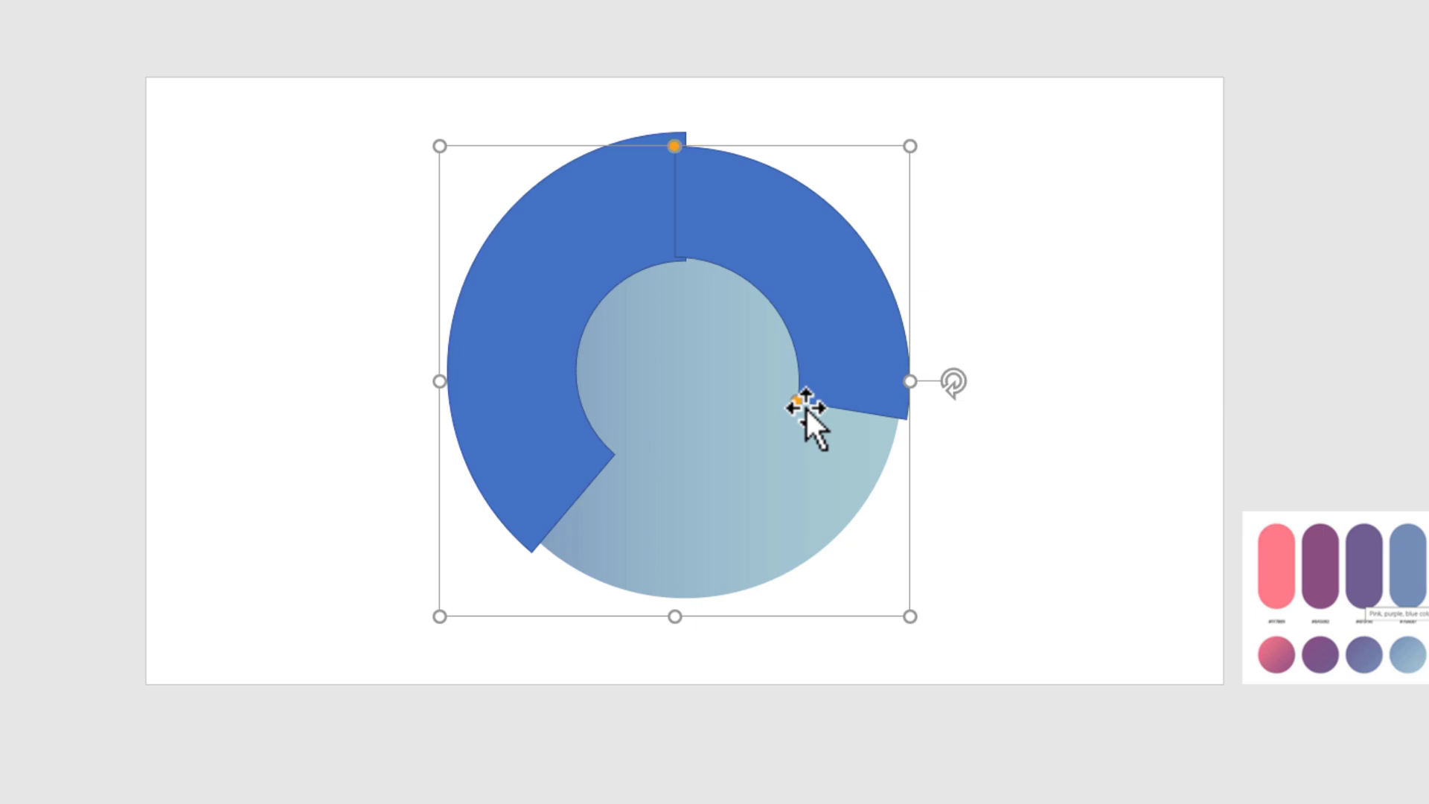
{"action": "left_click_drag", "start_coordinate": [805, 407], "coordinate": [763, 409]}
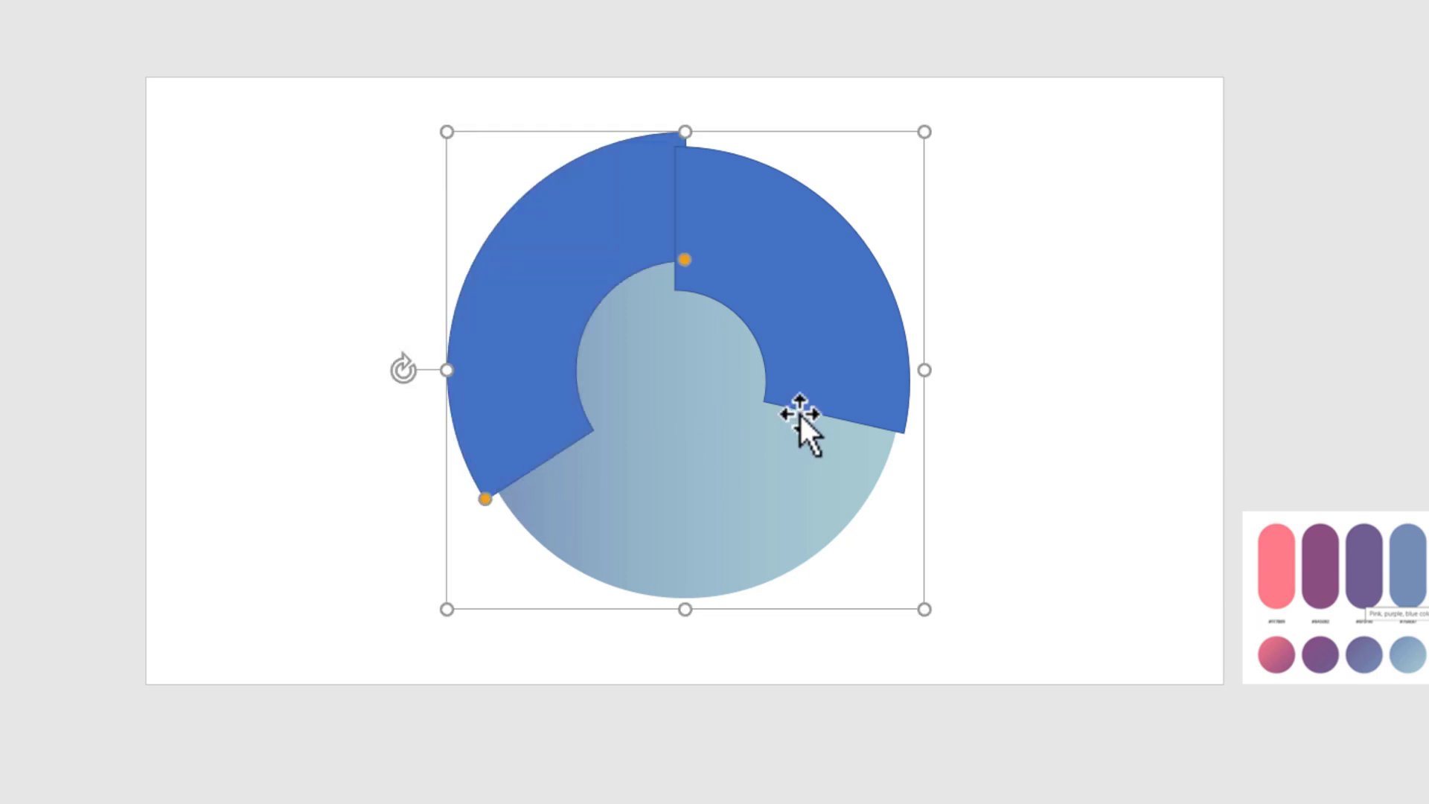
{"action": "left_click", "coordinate": [865, 398]}
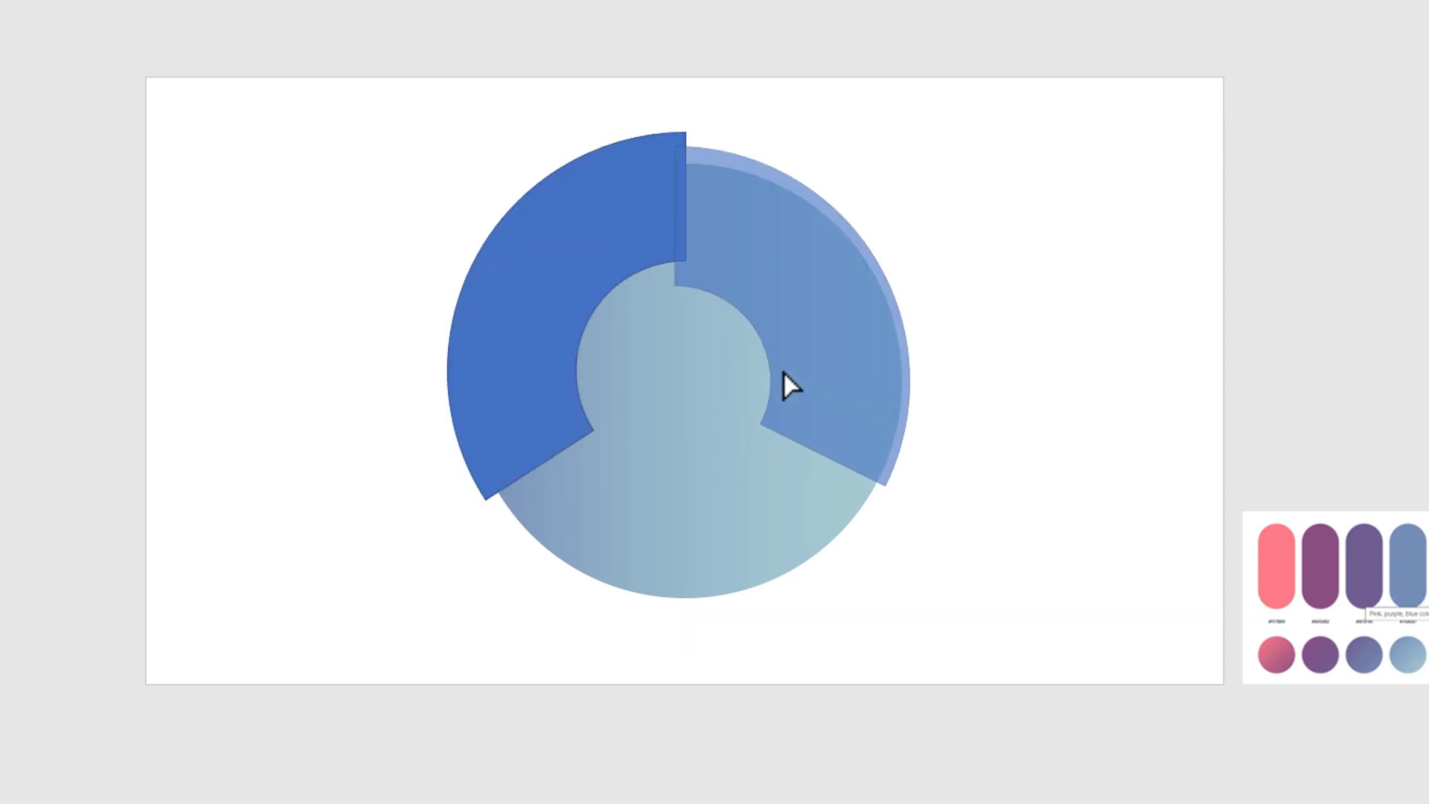
{"action": "left_click", "coordinate": [544, 315]}
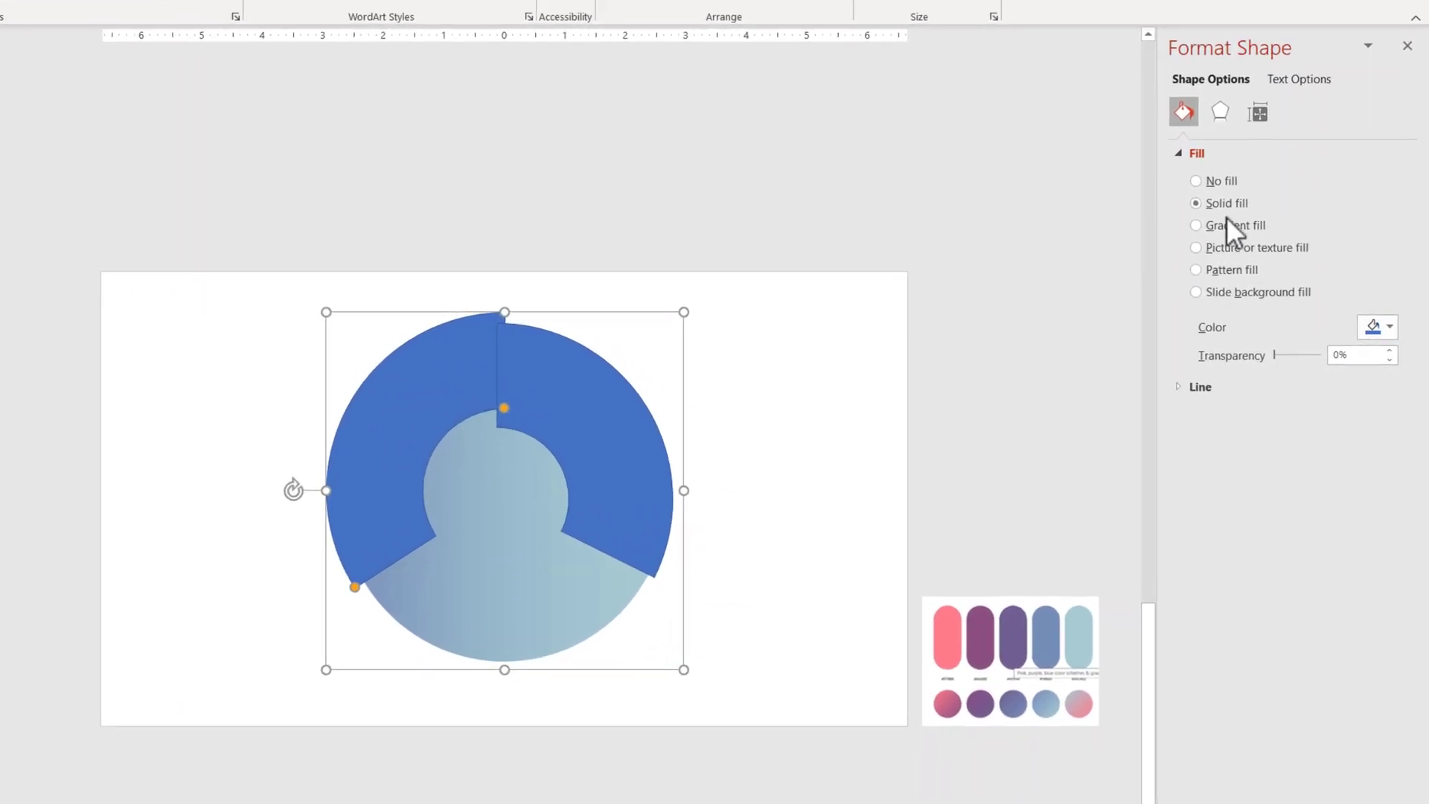
Step: Give the left arc a gradient fill with both stops eyedropped from purple palette swatches
{"action": "left_click", "coordinate": [1294, 258]}
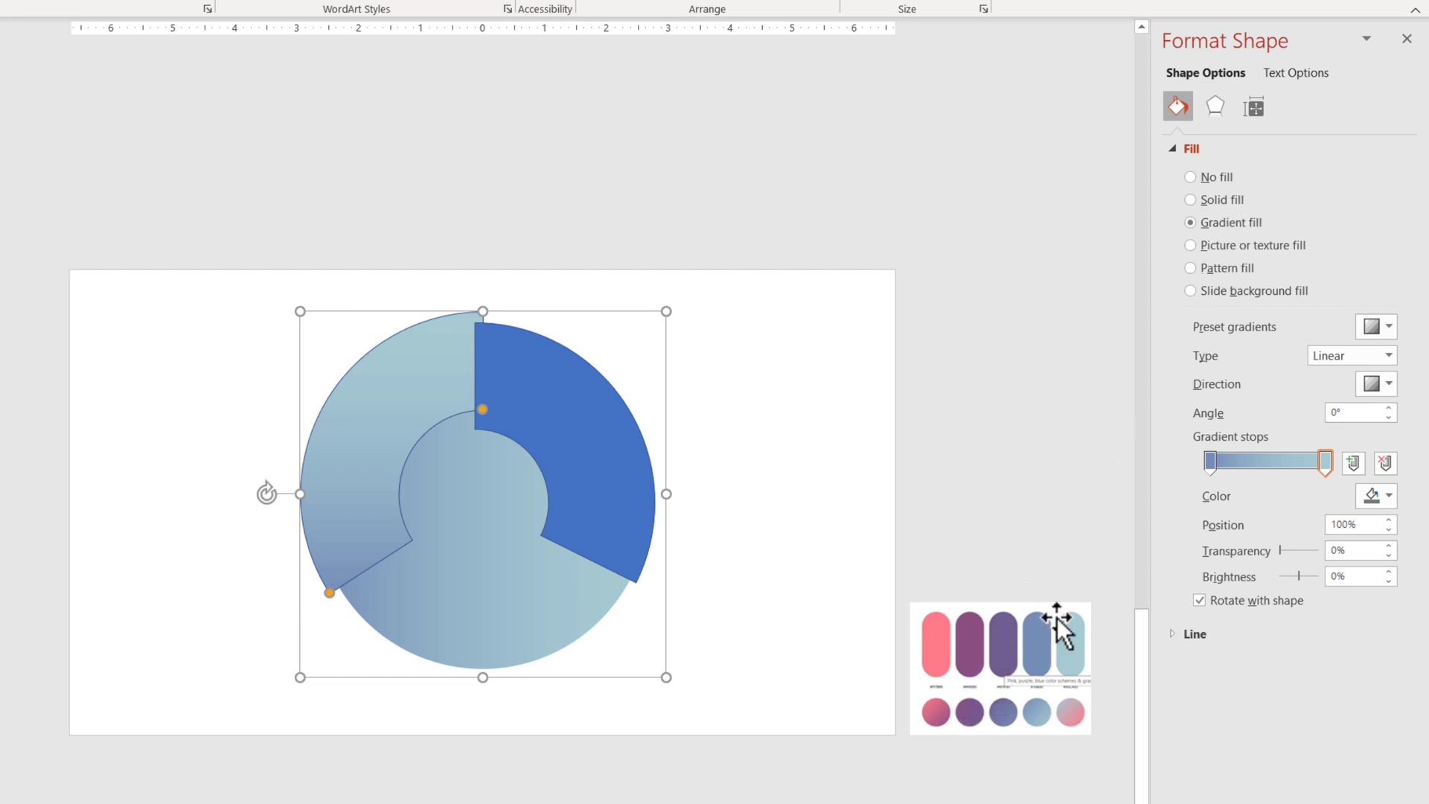
{"action": "left_click", "coordinate": [1210, 467]}
{"action": "left_click", "coordinate": [1378, 495]}
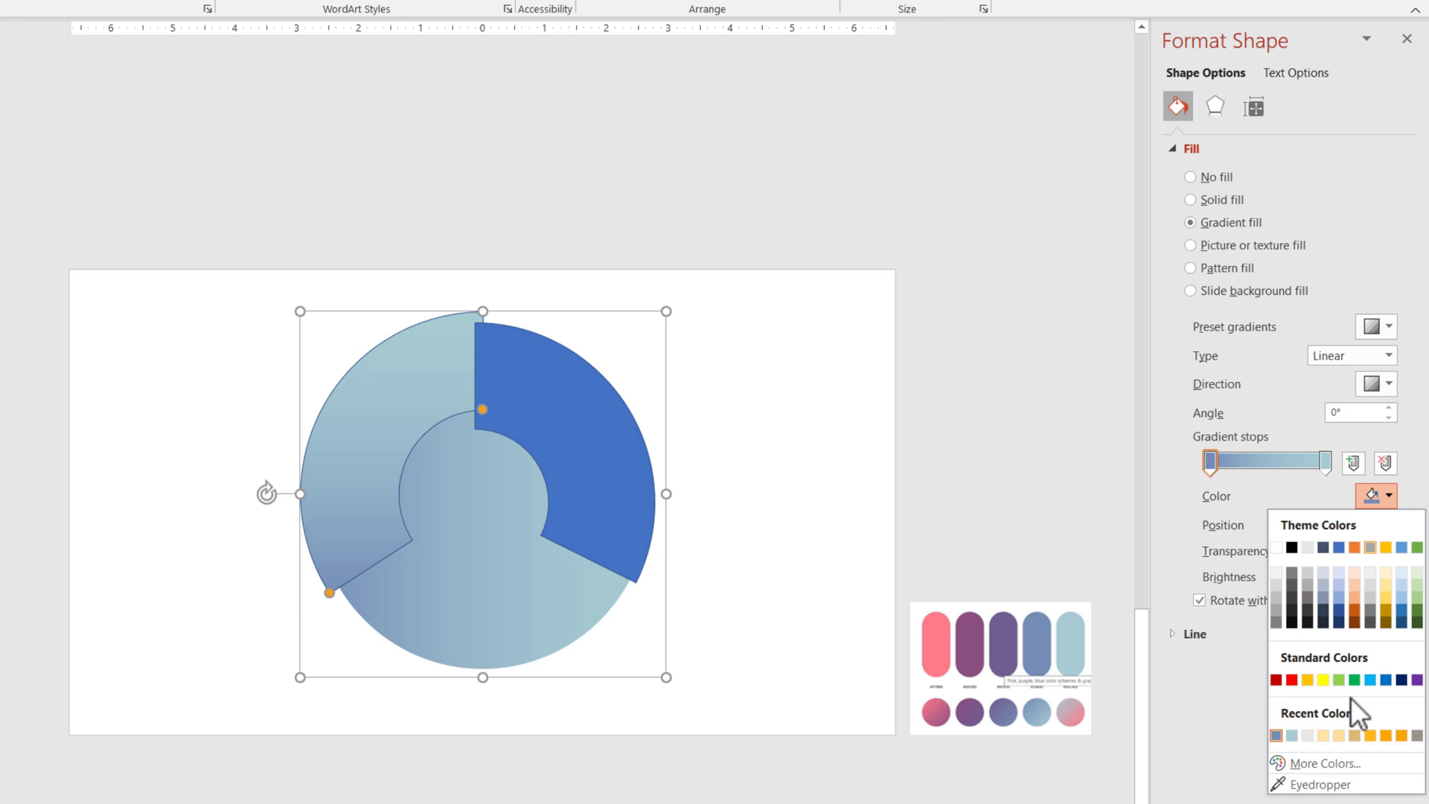
{"action": "left_click", "coordinate": [1337, 789]}
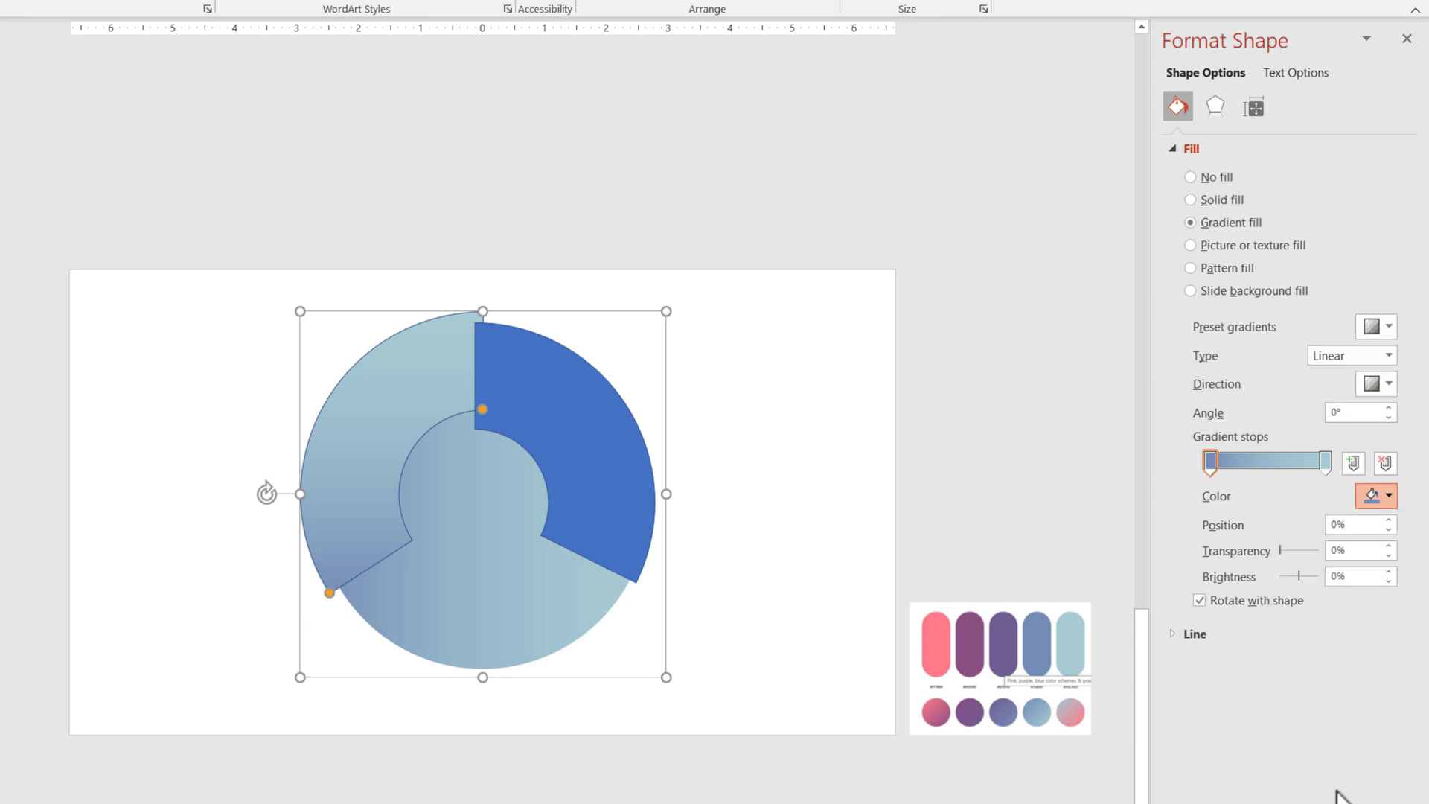
{"action": "left_click", "coordinate": [971, 631]}
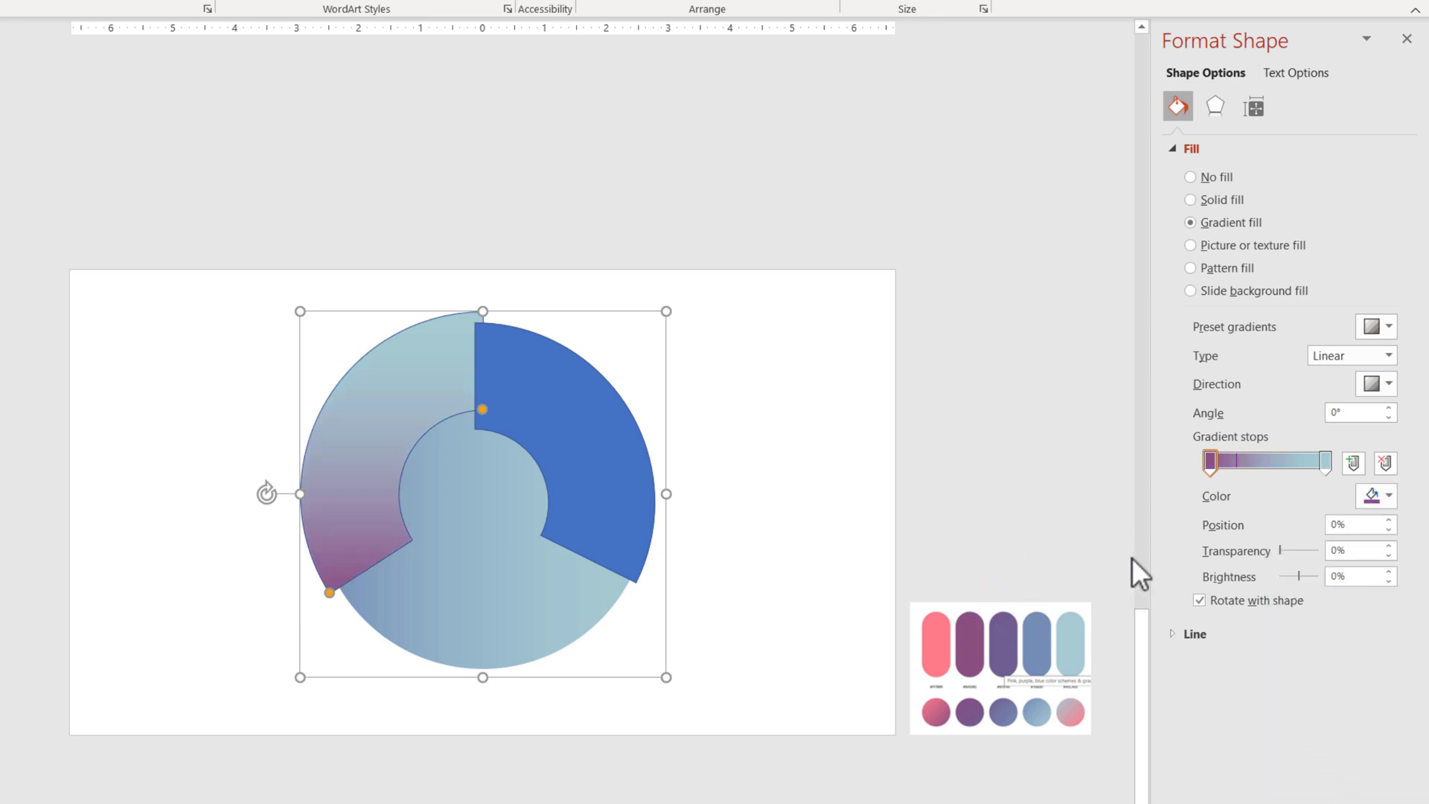
{"action": "left_click", "coordinate": [1325, 463]}
{"action": "left_click", "coordinate": [1378, 495]}
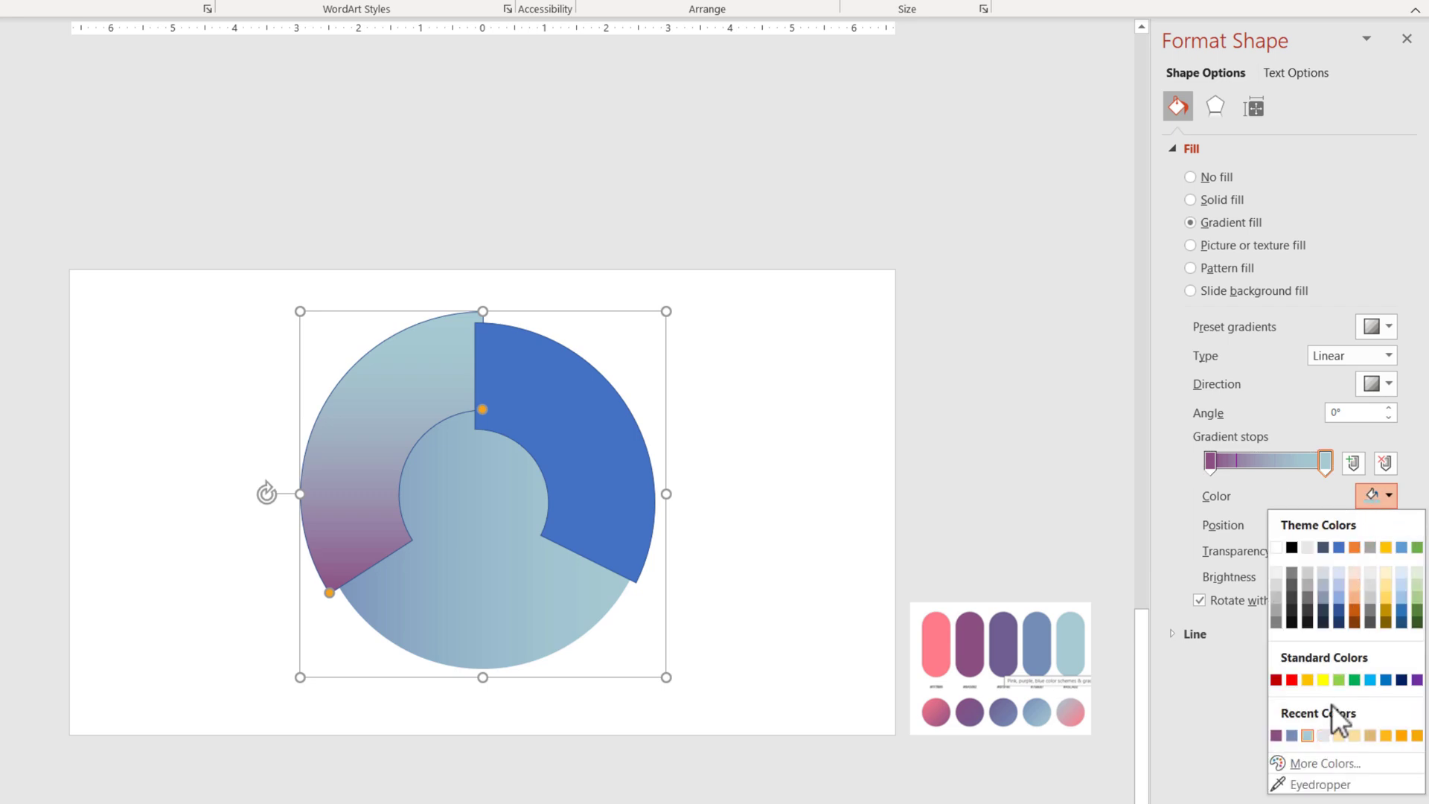
{"action": "left_click", "coordinate": [1319, 784]}
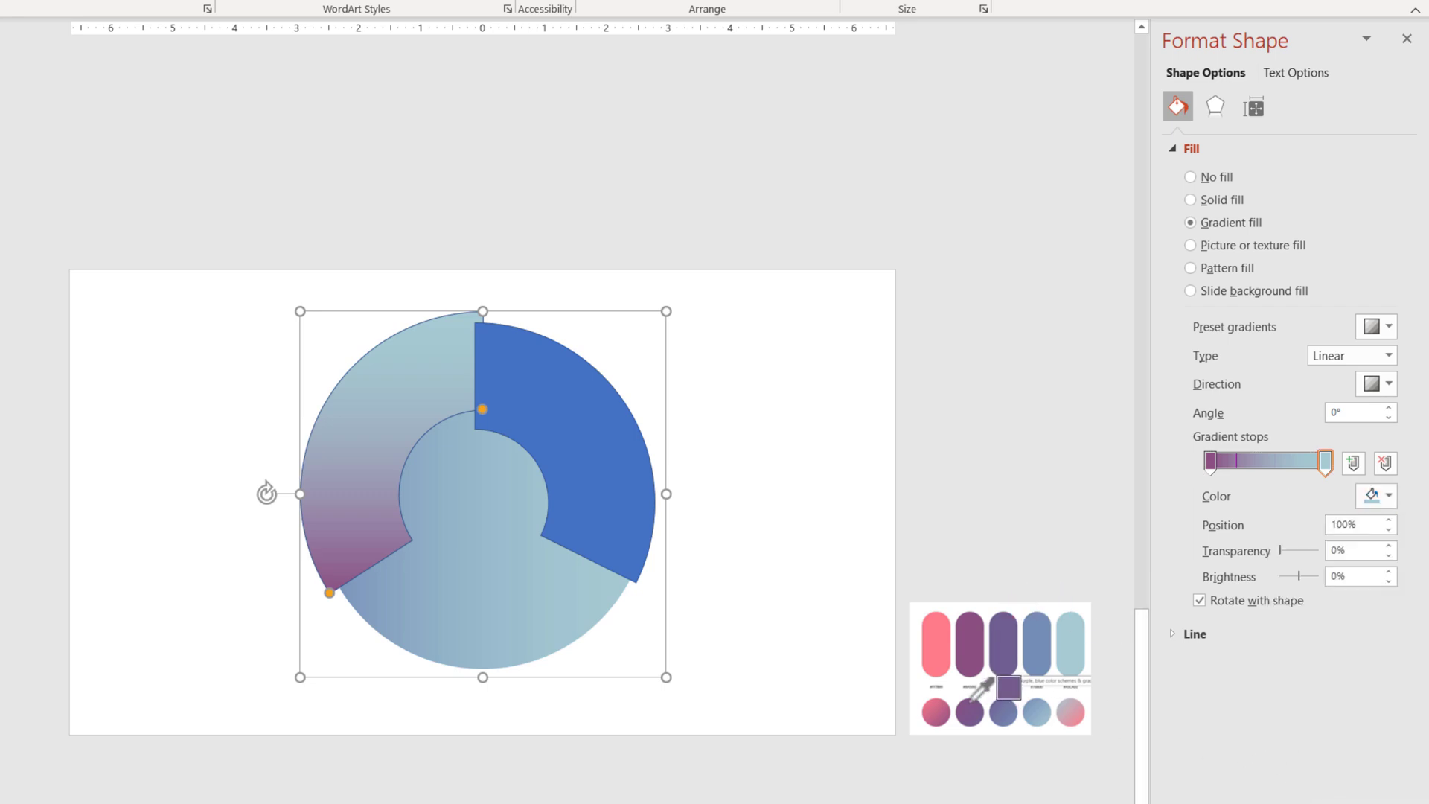
{"action": "left_click", "coordinate": [1001, 633]}
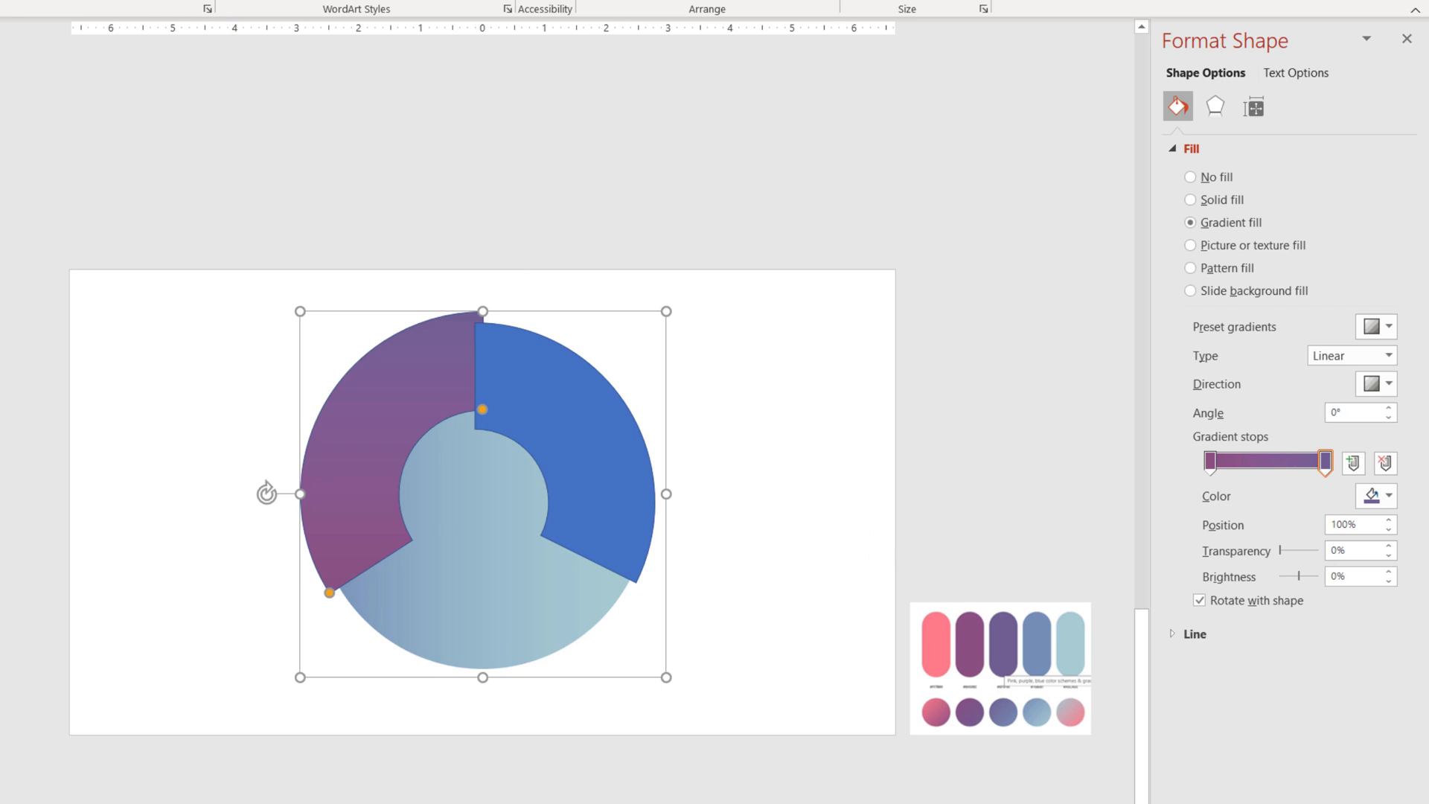
Step: Give the right arc a purple-to-pink gradient using the palette's pink swatch
{"action": "left_click", "coordinate": [551, 396]}
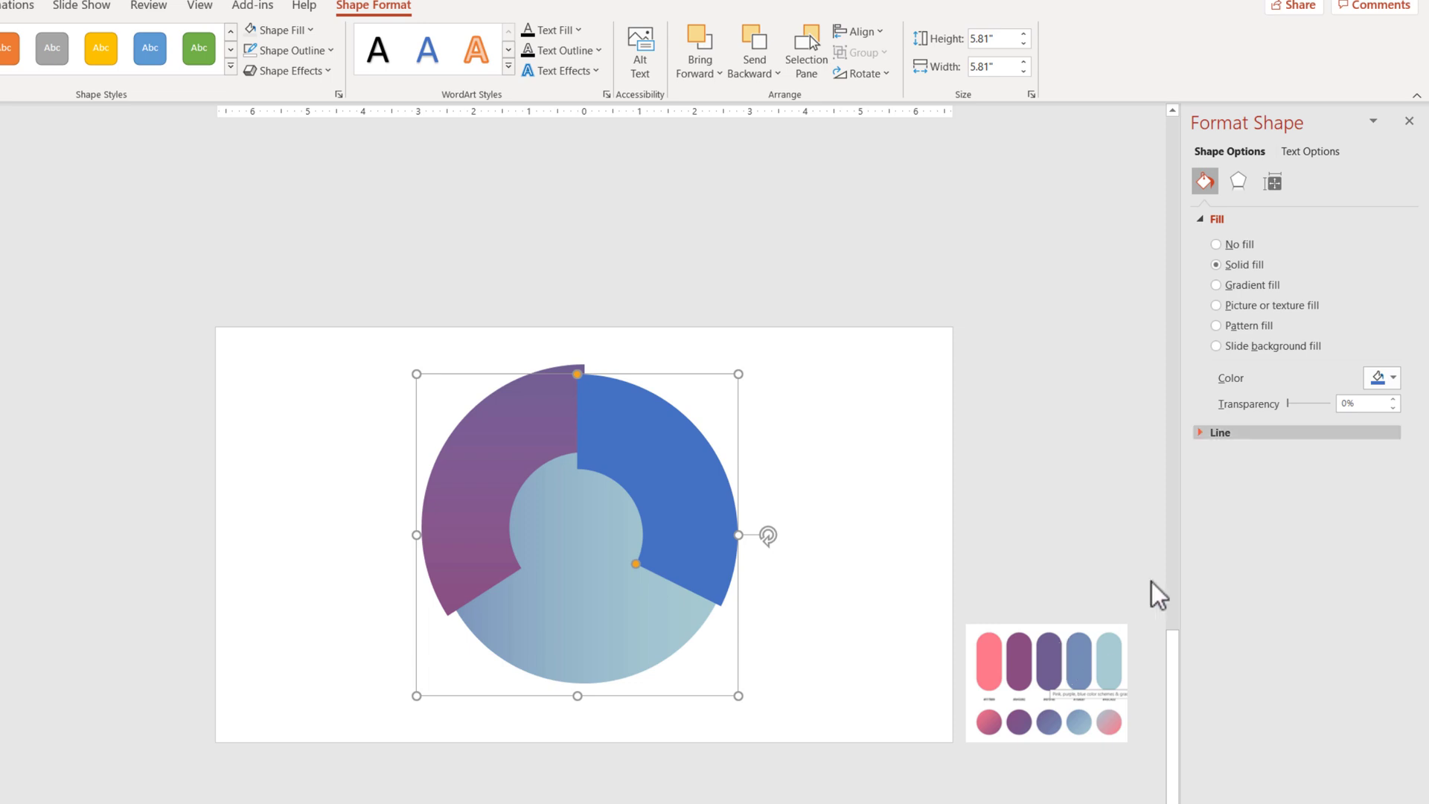
{"action": "left_click", "coordinate": [1392, 378]}
{"action": "left_click", "coordinate": [1344, 637]}
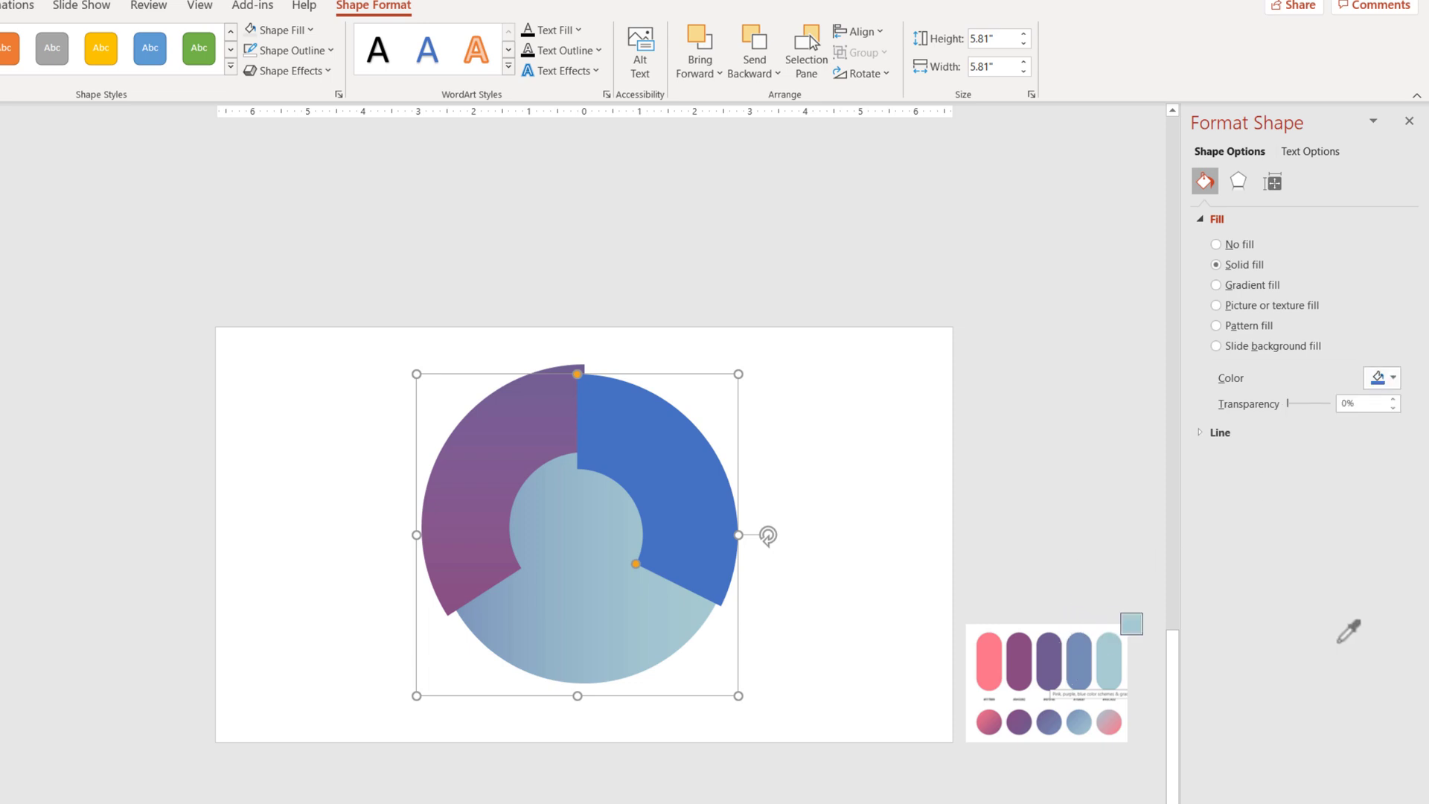
{"action": "left_click", "coordinate": [992, 653]}
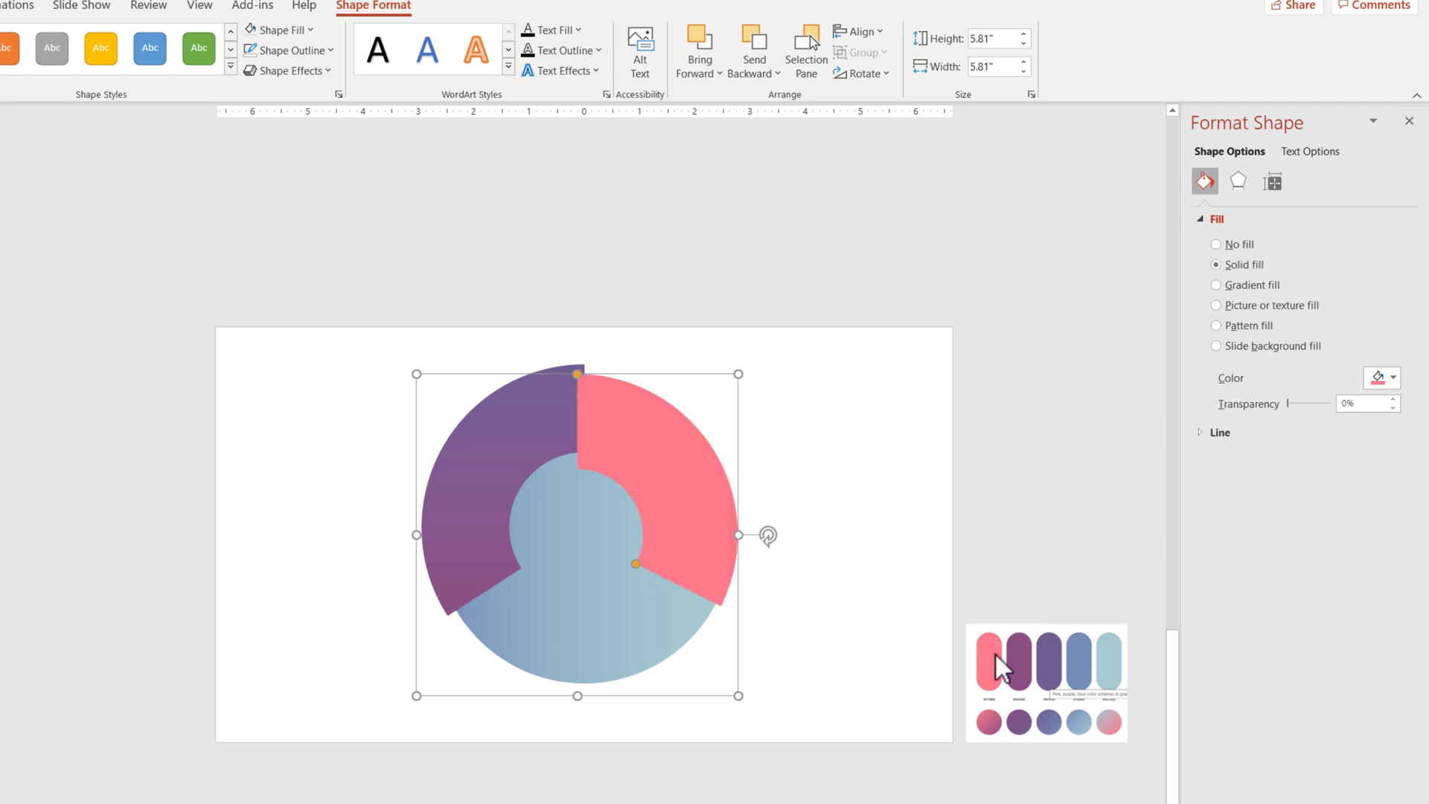
{"action": "left_click", "coordinate": [1255, 284]}
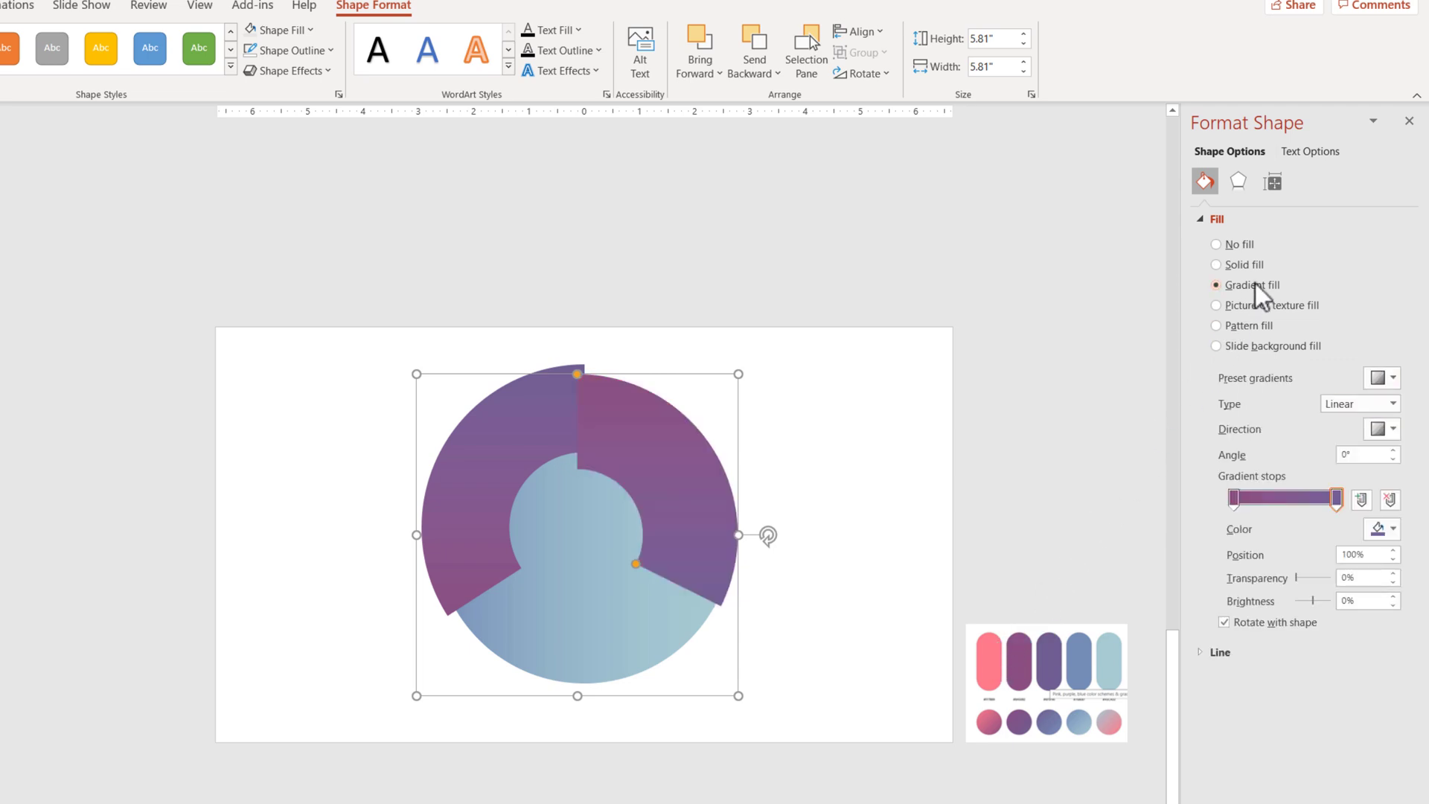
{"action": "left_click", "coordinate": [1382, 529]}
{"action": "left_click", "coordinate": [1294, 743]}
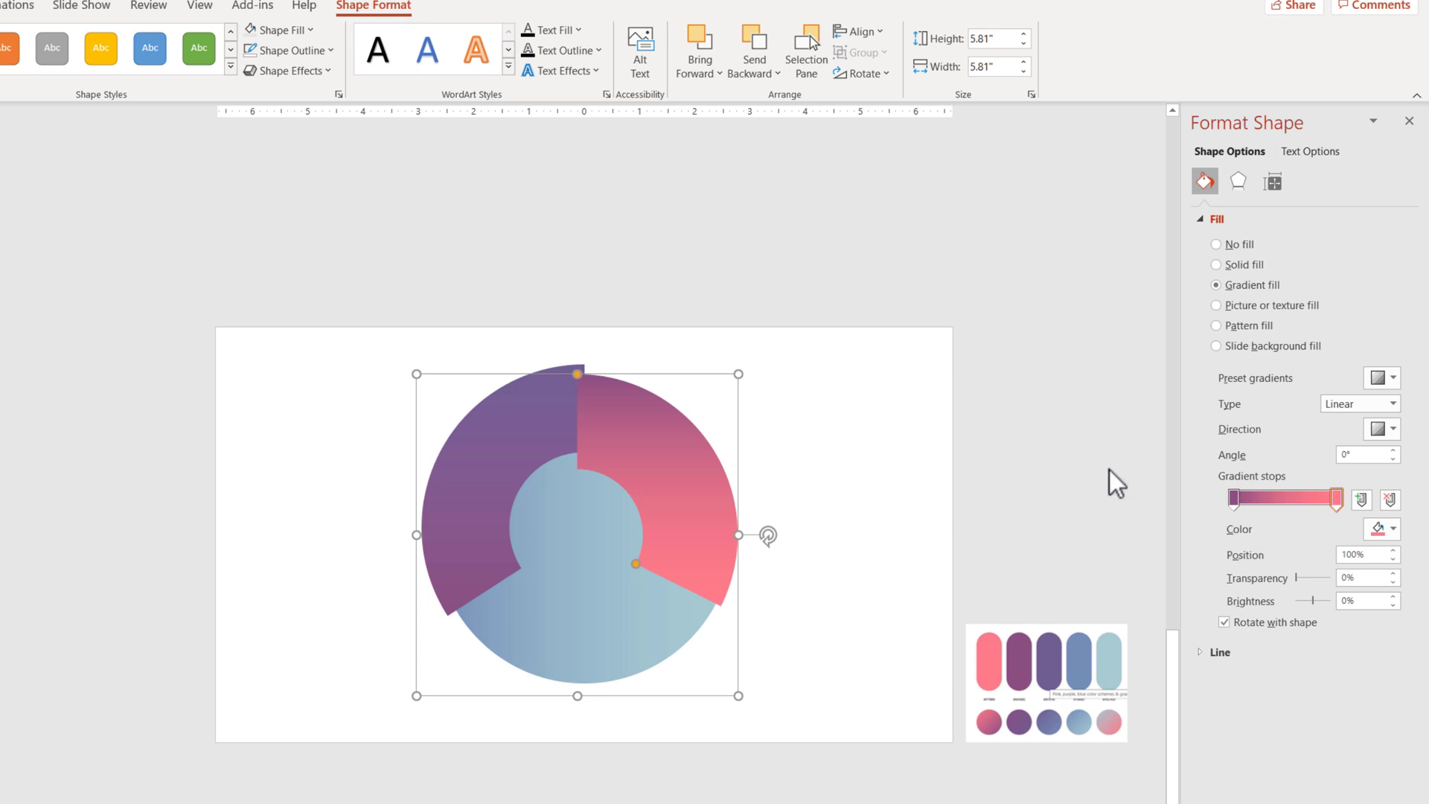
{"action": "left_click", "coordinate": [790, 407]}
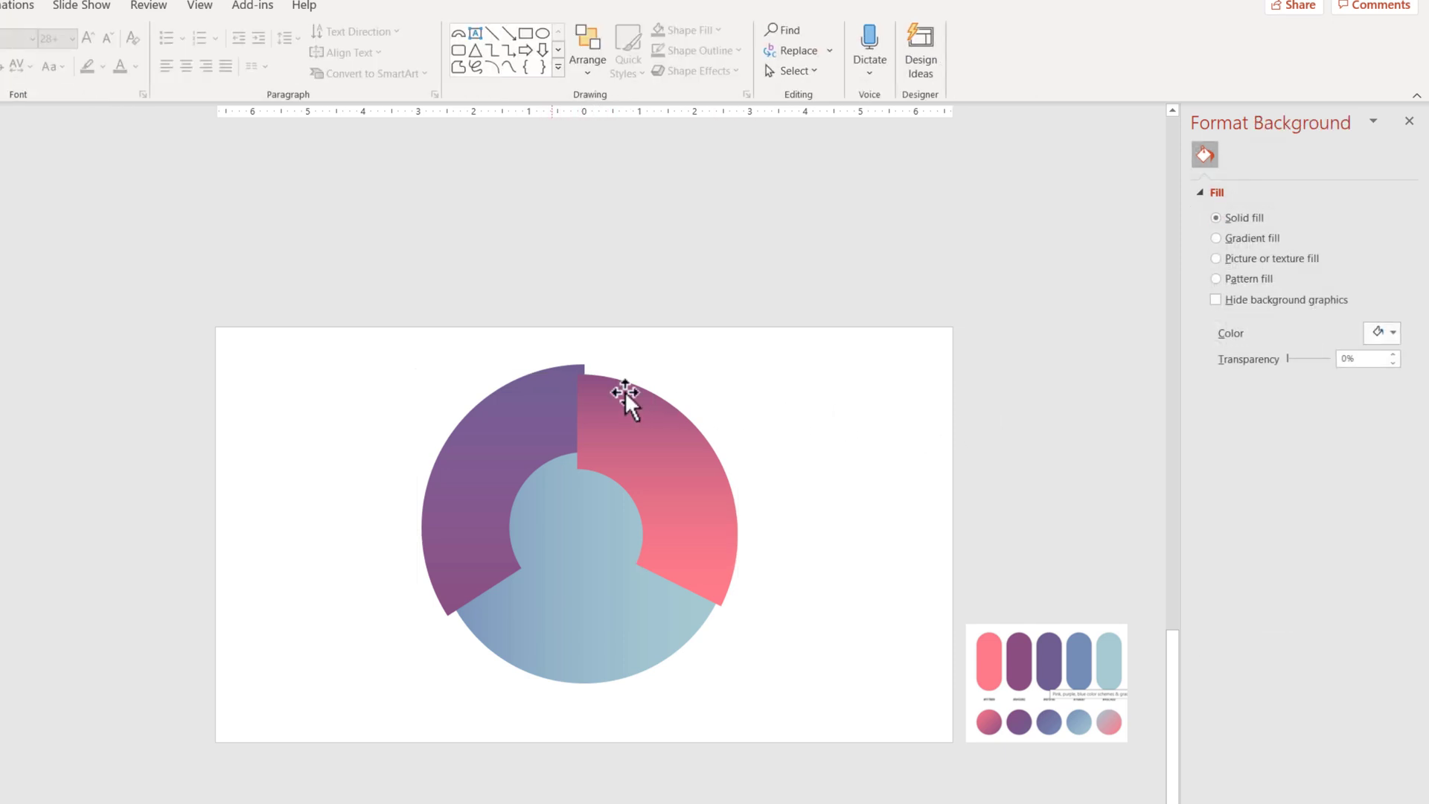
Step: Set the base circle's gradient to linear up at 270°, light at the top
{"action": "left_click", "coordinate": [604, 556]}
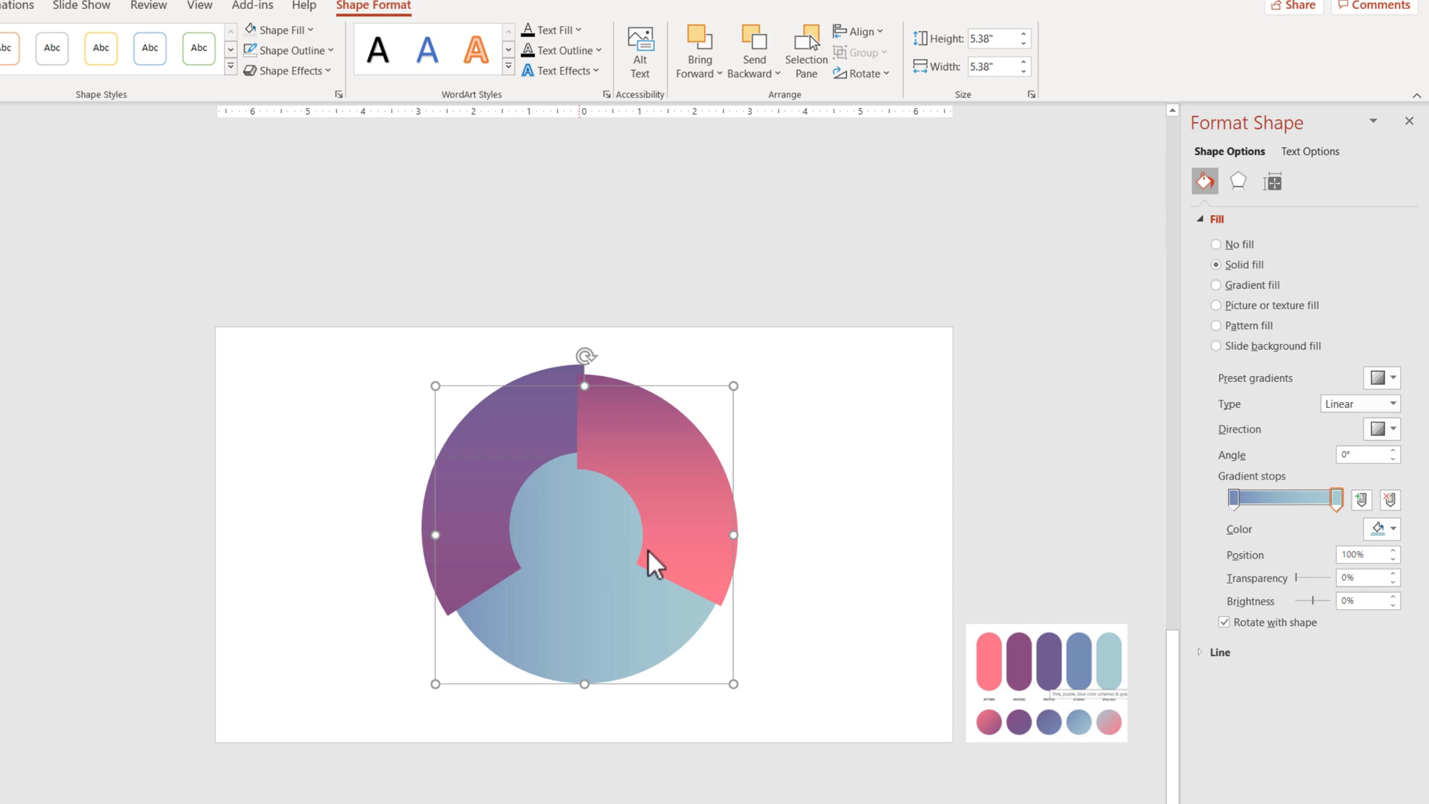
{"action": "left_click", "coordinate": [1381, 427]}
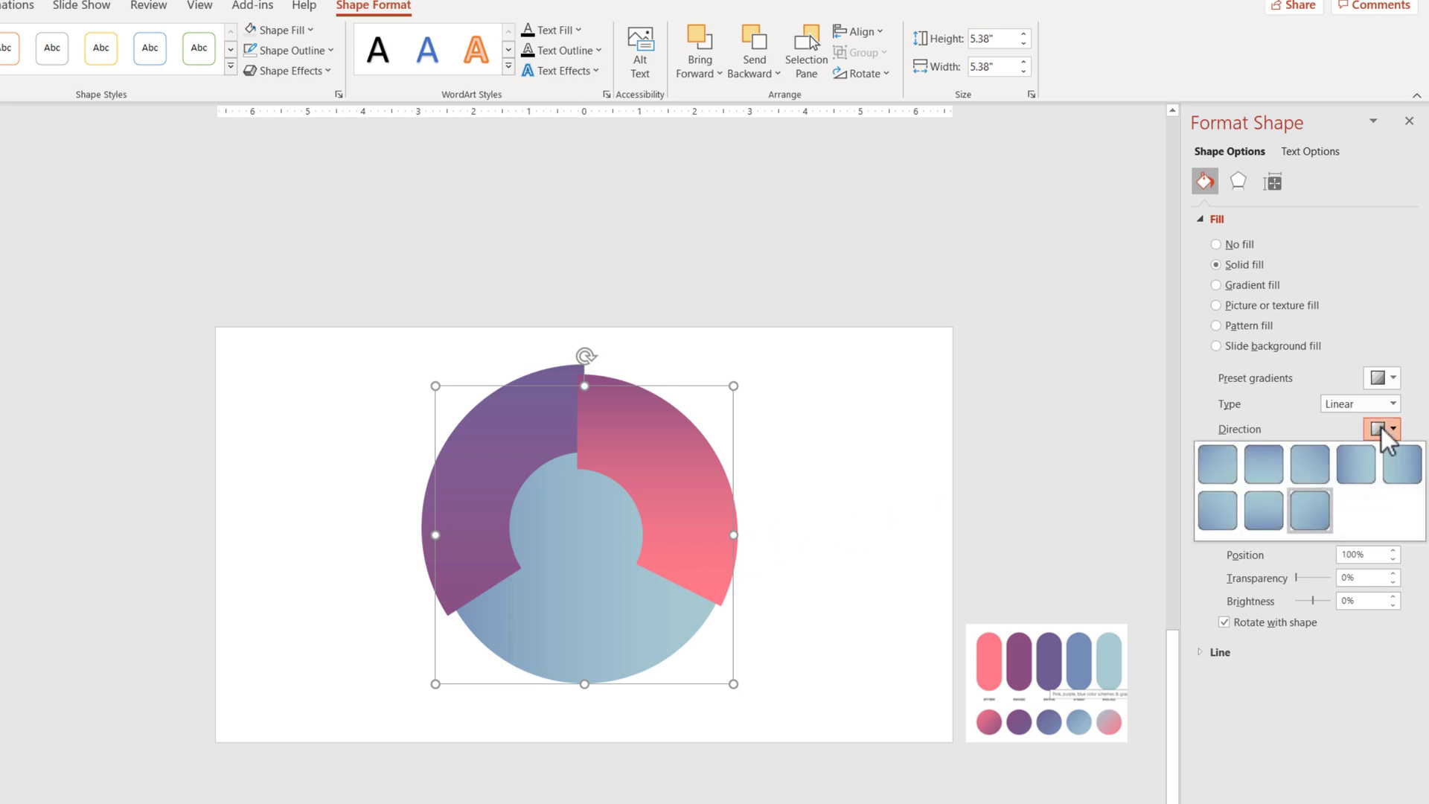
{"action": "left_click", "coordinate": [1265, 511]}
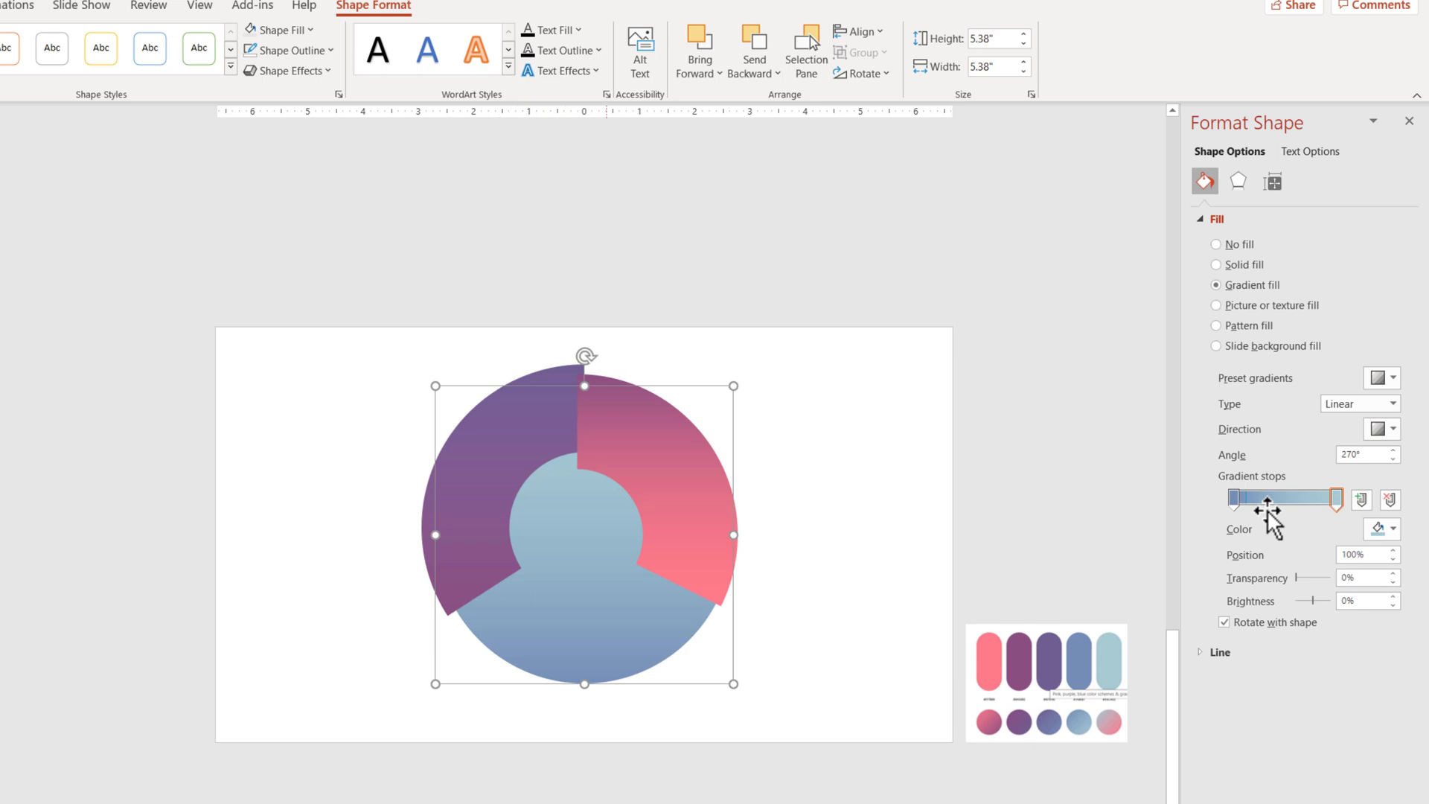
{"action": "left_click", "coordinate": [668, 774]}
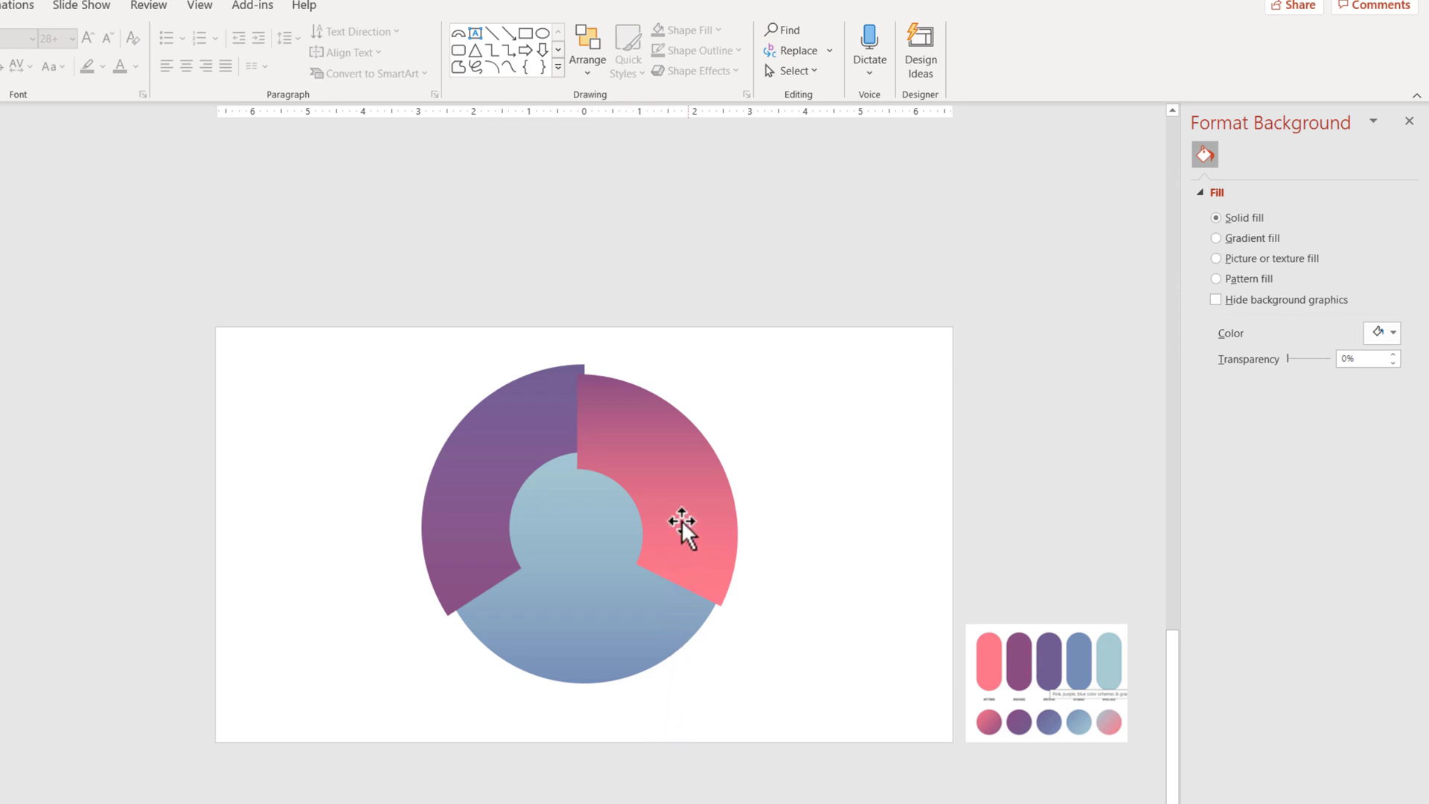
Step: Duplicate the base circle, centre the copy on the slide, and shrink it to 3.12 inches
{"action": "left_click", "coordinate": [587, 616]}
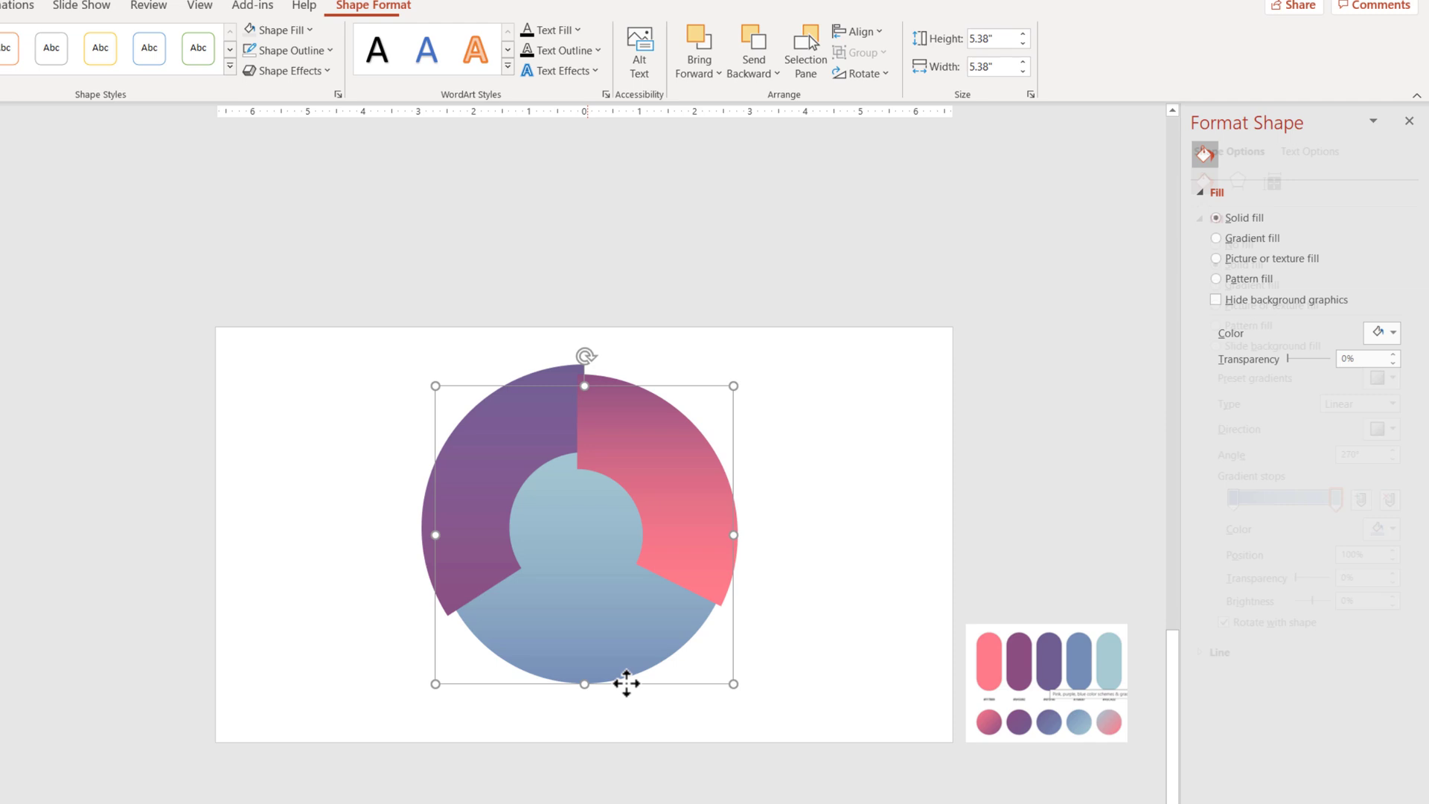
{"action": "key", "text": "ctrl+d"}
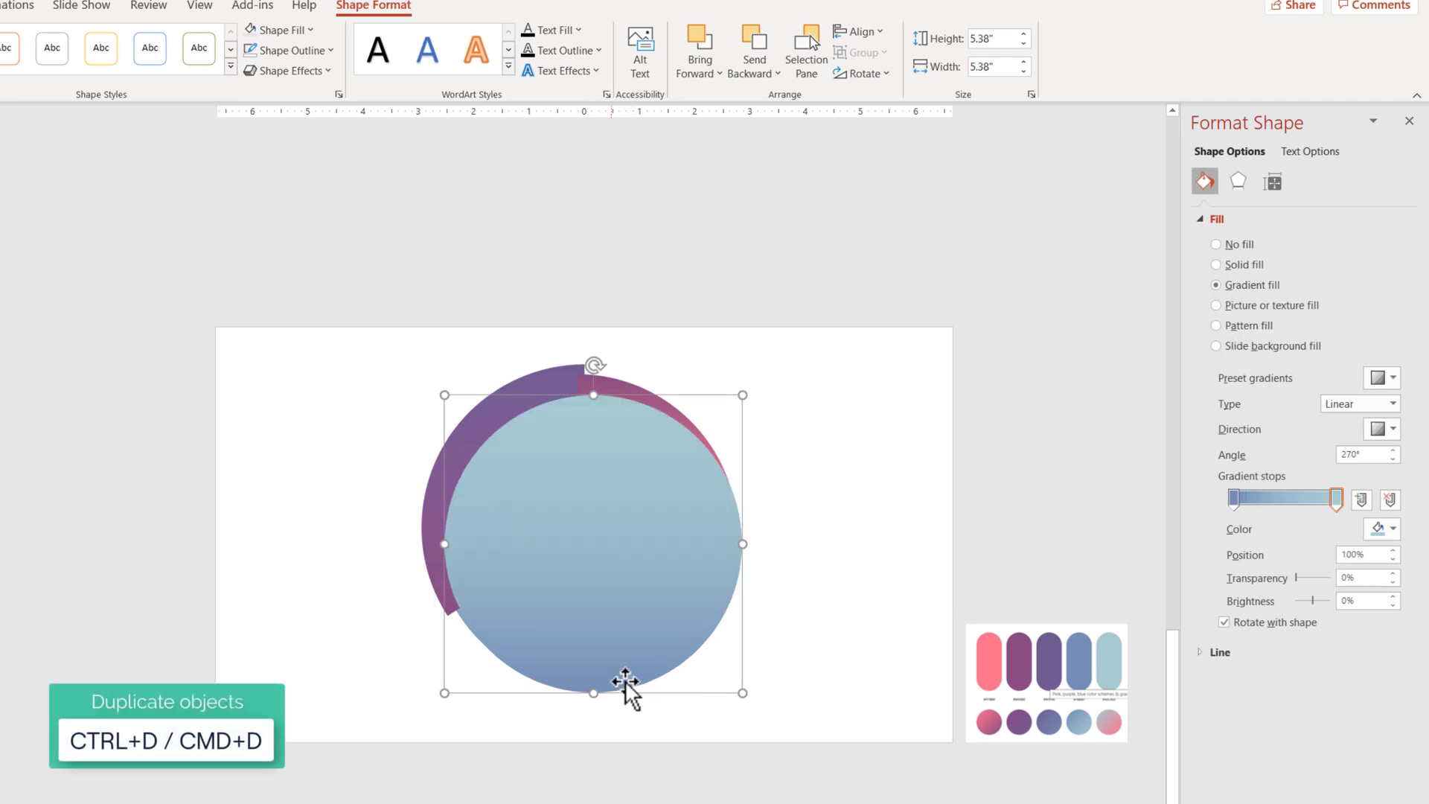
{"action": "mouse_move", "coordinate": [550, 610]}
{"action": "left_mouse_down"}
{"action": "mouse_move", "coordinate": [573, 589]}
{"action": "mouse_move", "coordinate": [555, 590]}
{"action": "mouse_move", "coordinate": [567, 599]}
{"action": "left_mouse_up"}
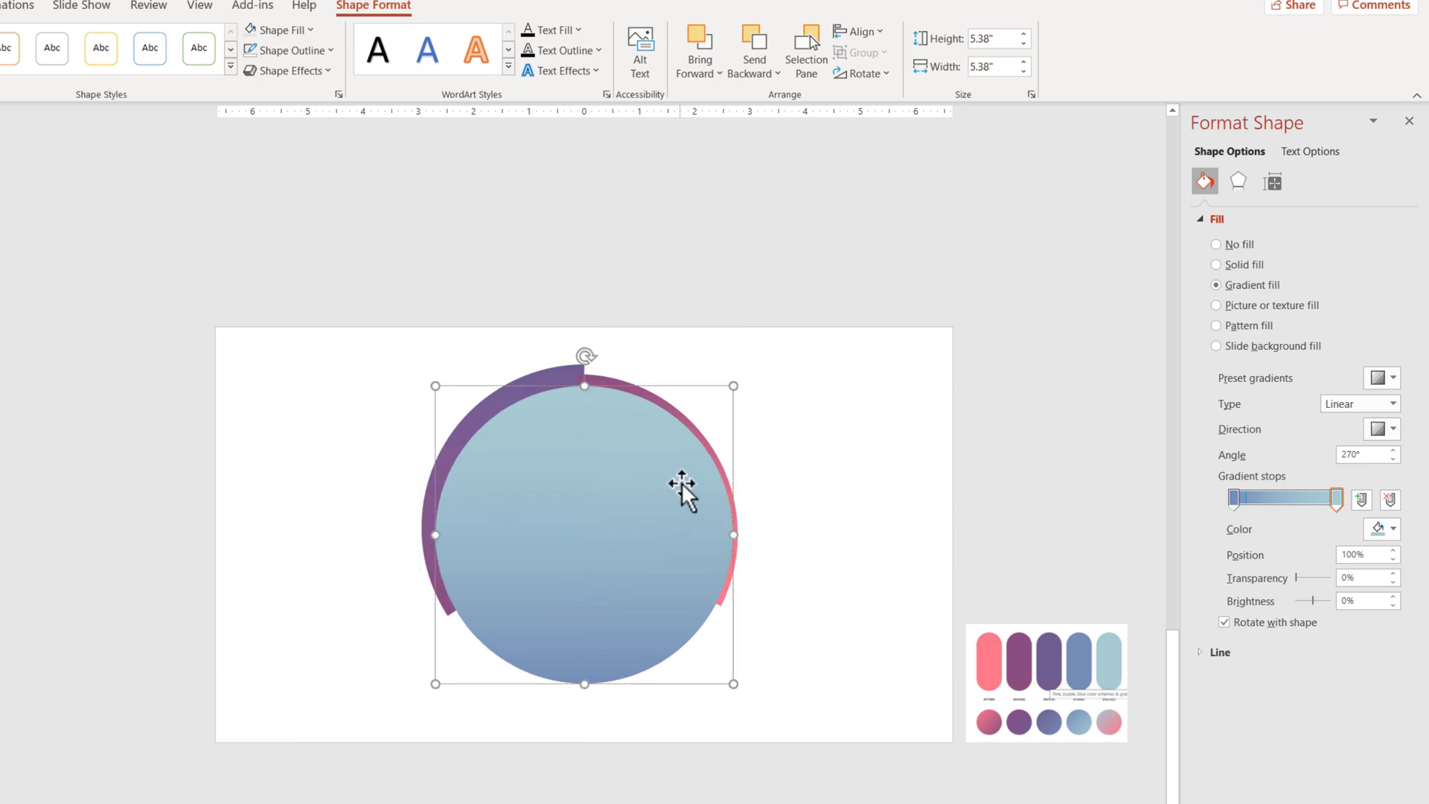
{"action": "left_click", "coordinate": [867, 30]}
{"action": "left_click", "coordinate": [941, 70]}
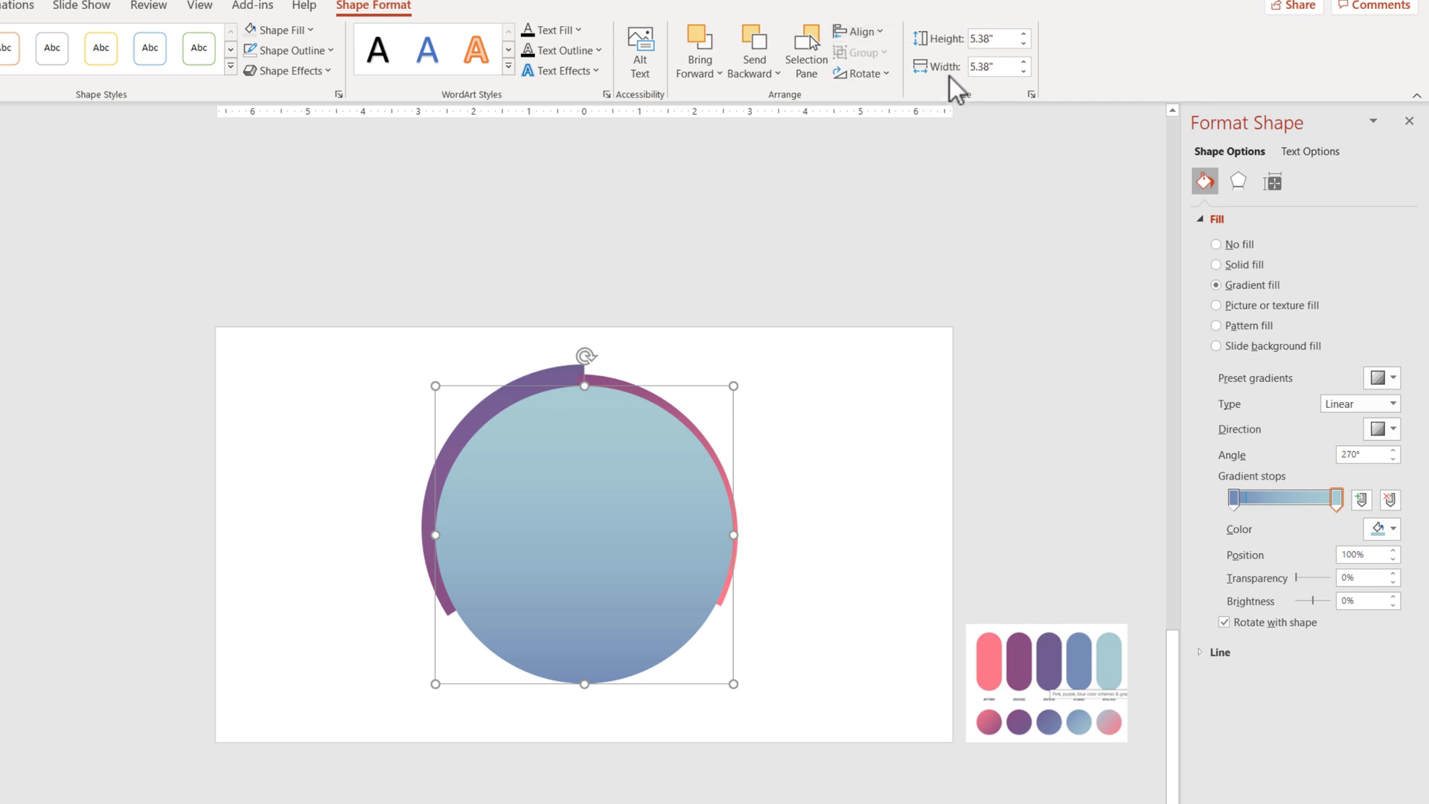
{"action": "left_click", "coordinate": [871, 33]}
{"action": "left_click", "coordinate": [949, 157]}
{"action": "mouse_move", "coordinate": [732, 683]}
{"action": "left_mouse_down"}
{"action": "mouse_move", "coordinate": [632, 587]}
{"action": "mouse_move", "coordinate": [680, 619]}
{"action": "mouse_move", "coordinate": [643, 577]}
{"action": "mouse_move", "coordinate": [737, 648]}
{"action": "mouse_move", "coordinate": [670, 580]}
{"action": "mouse_move", "coordinate": [682, 597]}
{"action": "mouse_move", "coordinate": [657, 594]}
{"action": "mouse_move", "coordinate": [671, 600]}
{"action": "left_mouse_up"}
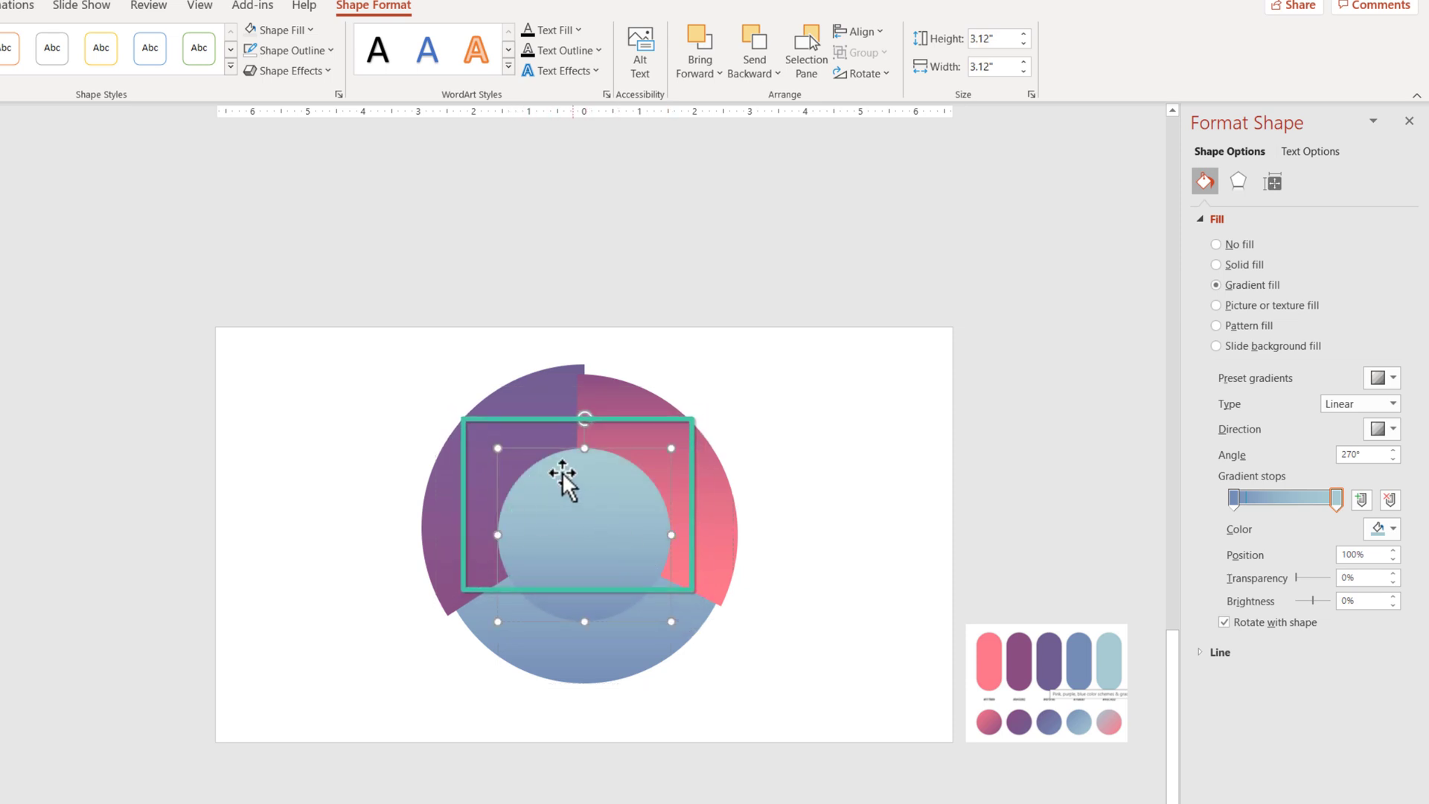
Step: Nudge the purple arc down and fill the inner circle solid white
{"action": "left_click", "coordinate": [512, 413]}
{"action": "left_click_drag", "start_coordinate": [511, 410], "coordinate": [588, 492]}
{"action": "left_click", "coordinate": [590, 520]}
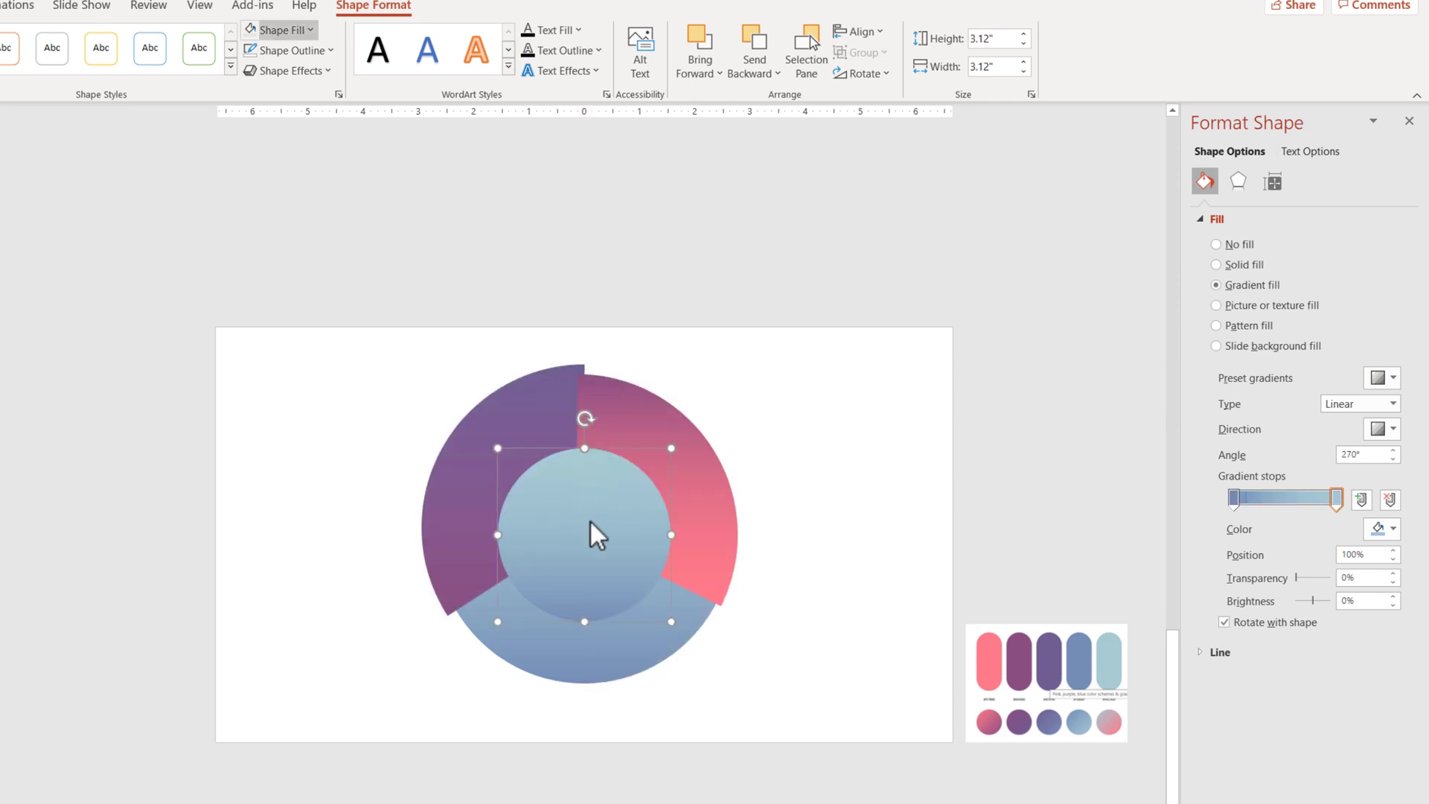
{"action": "left_click", "coordinate": [1237, 271]}
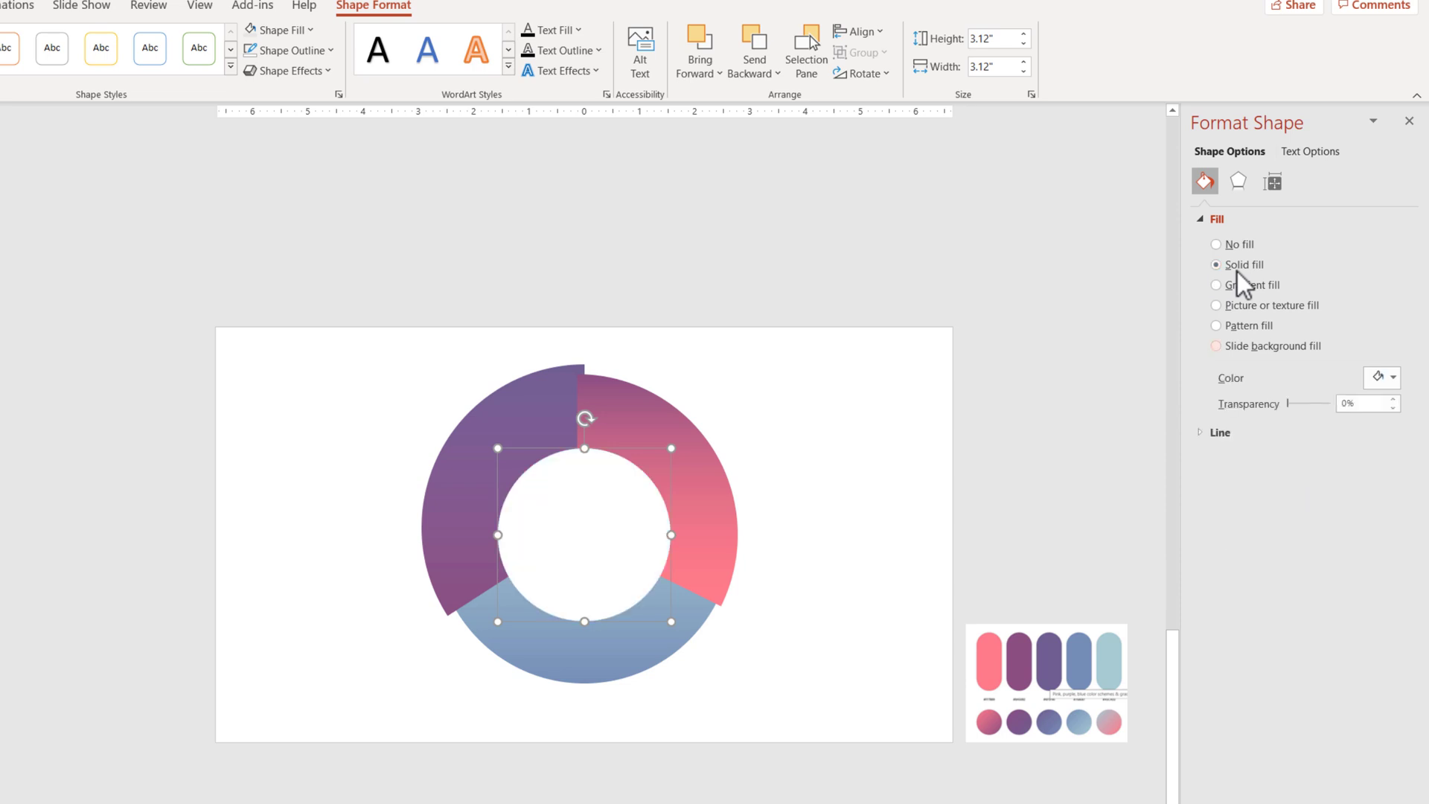
Step: Shrink the centre to a 2.39" pale teal to dusty blue gradient circle inside a white band
{"action": "left_click_drag", "start_coordinate": [578, 556], "coordinate": [562, 550]}
{"action": "left_click_drag", "start_coordinate": [671, 621], "coordinate": [652, 605]}
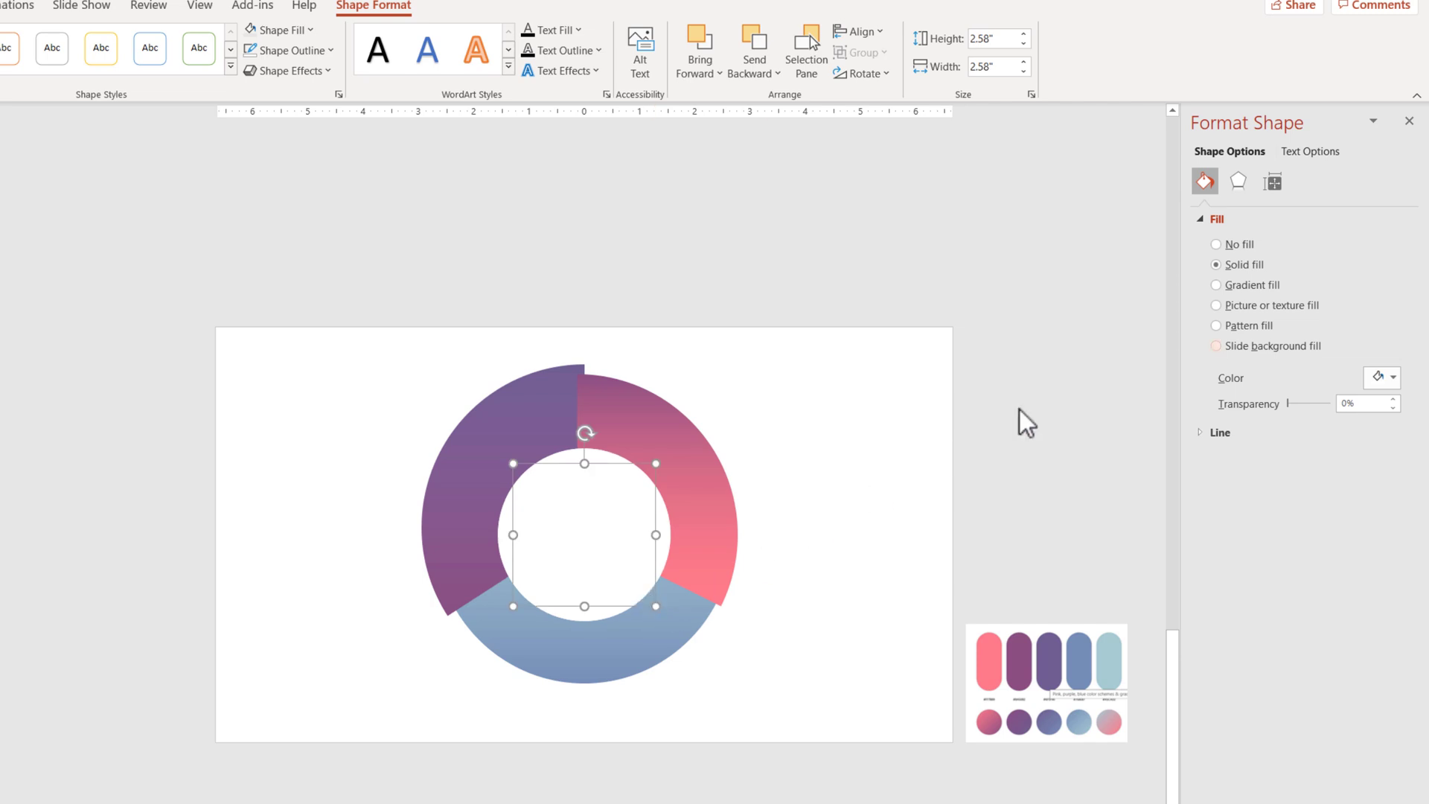
{"action": "left_click", "coordinate": [1240, 287]}
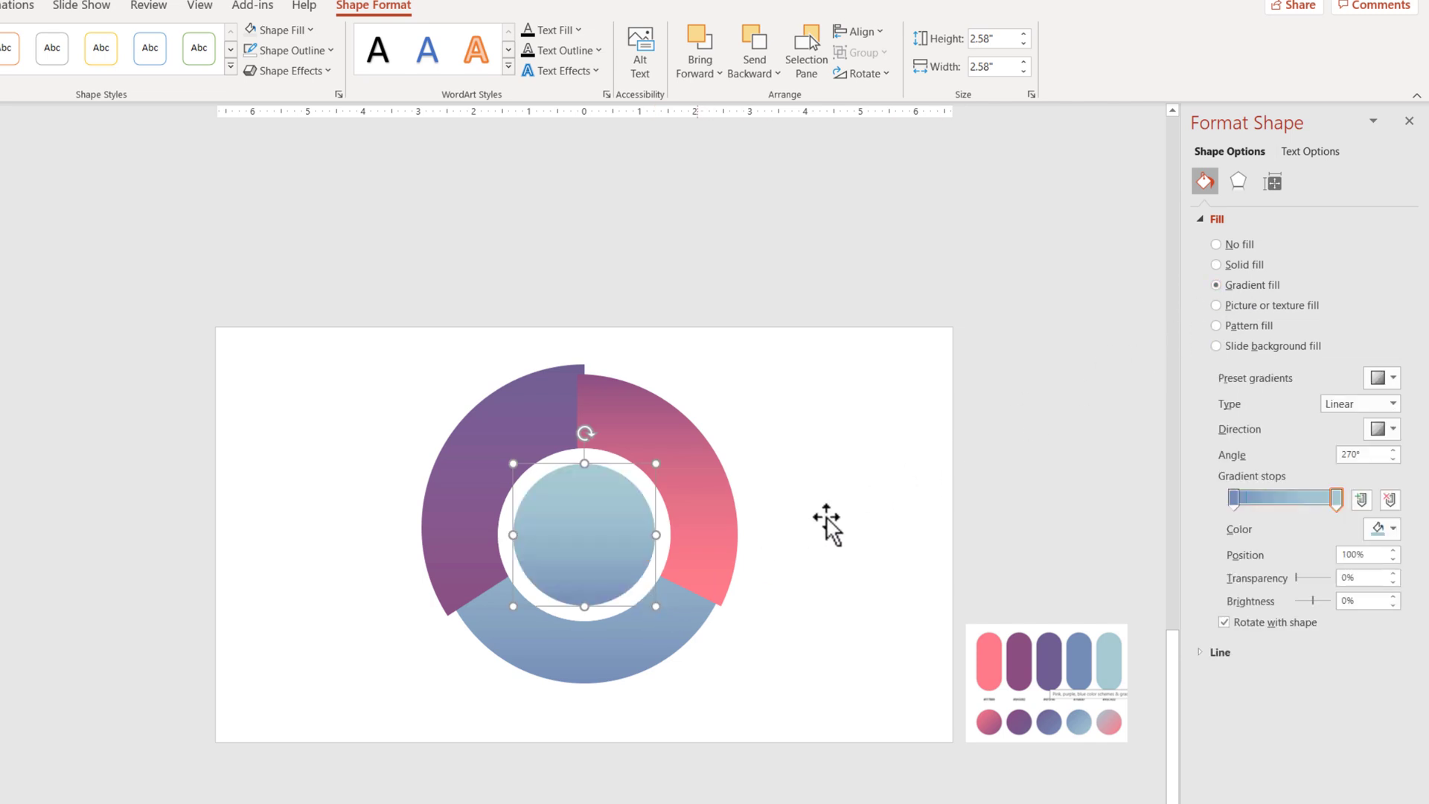
{"action": "left_click_drag", "start_coordinate": [655, 606], "coordinate": [652, 596]}
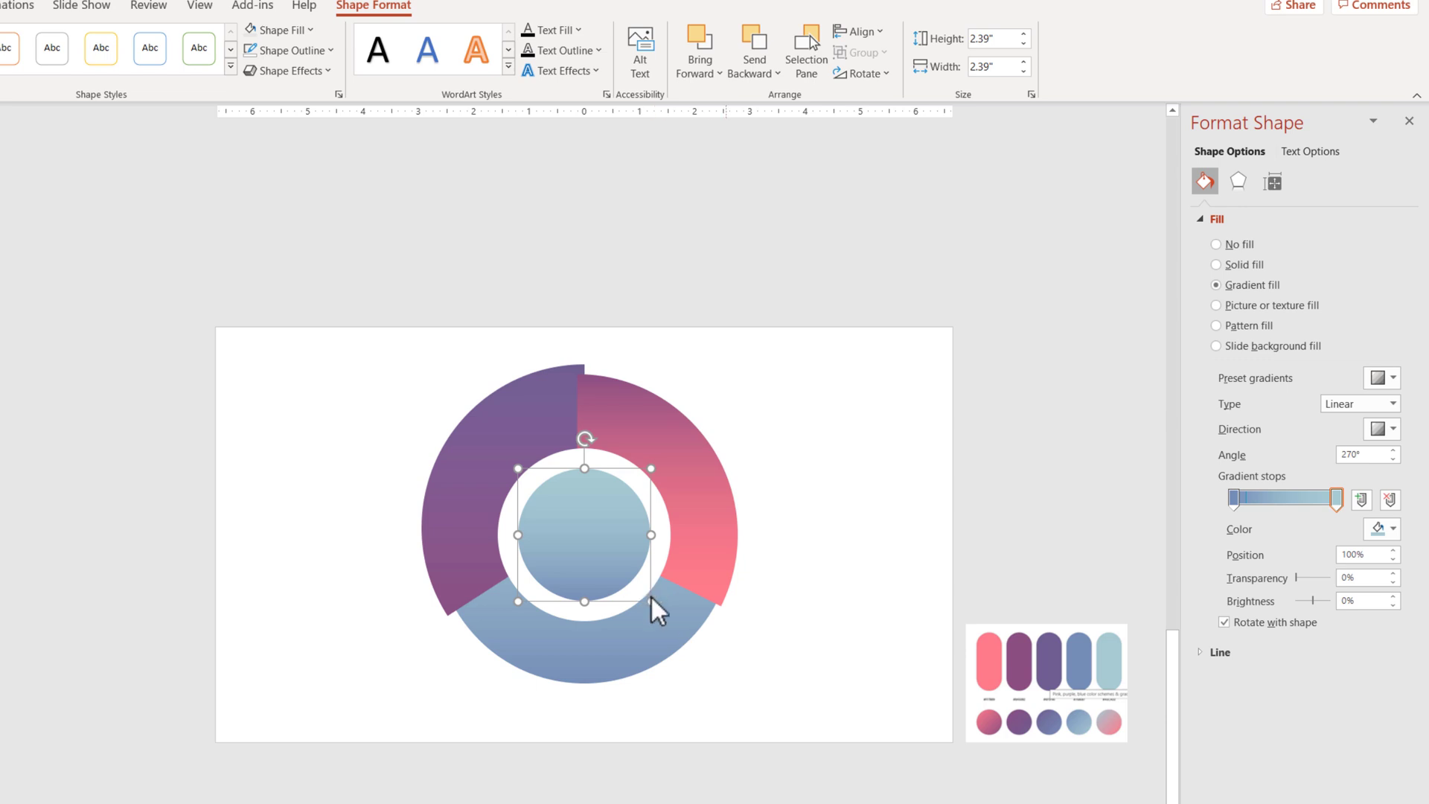
{"action": "left_click", "coordinate": [928, 430]}
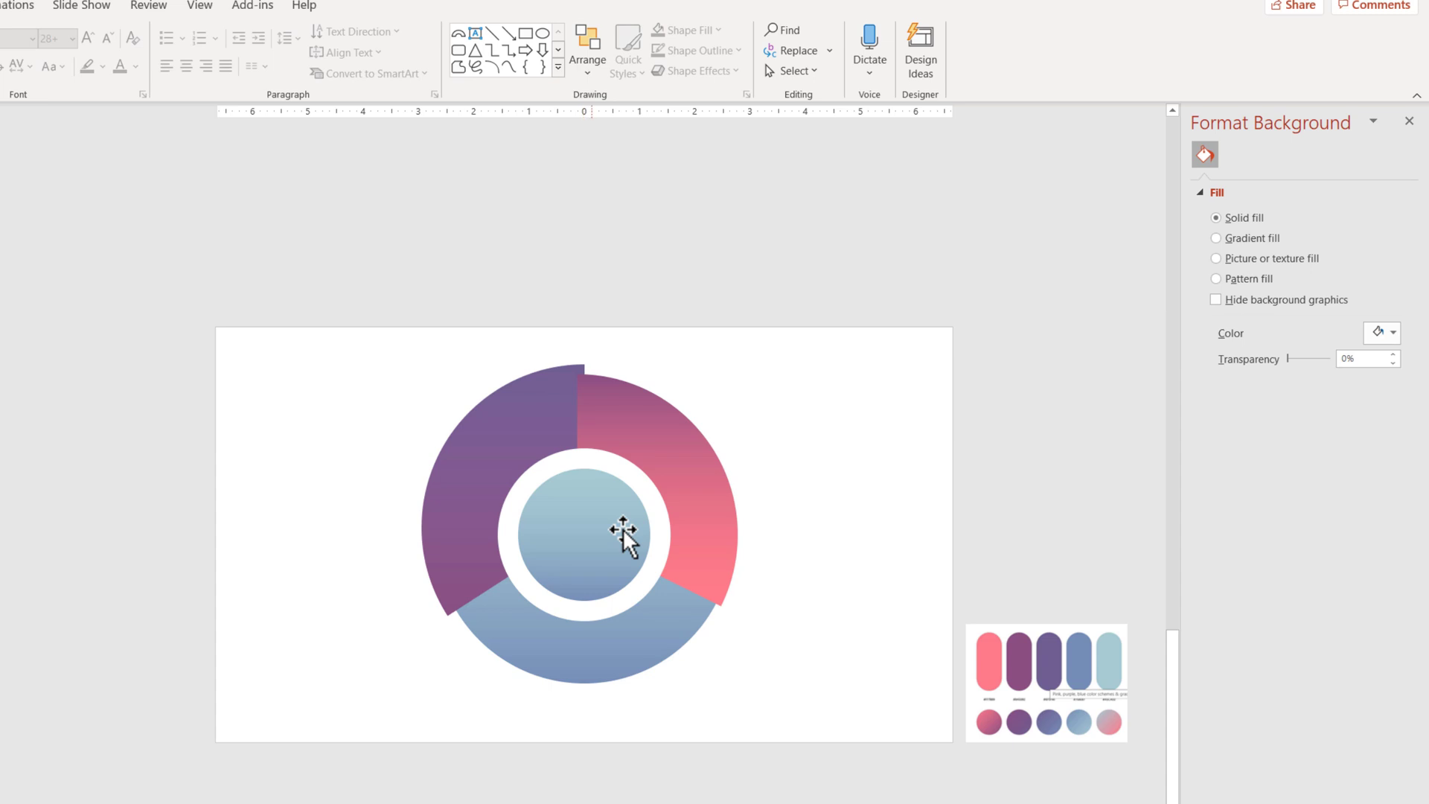
{"action": "left_click", "coordinate": [485, 414]}
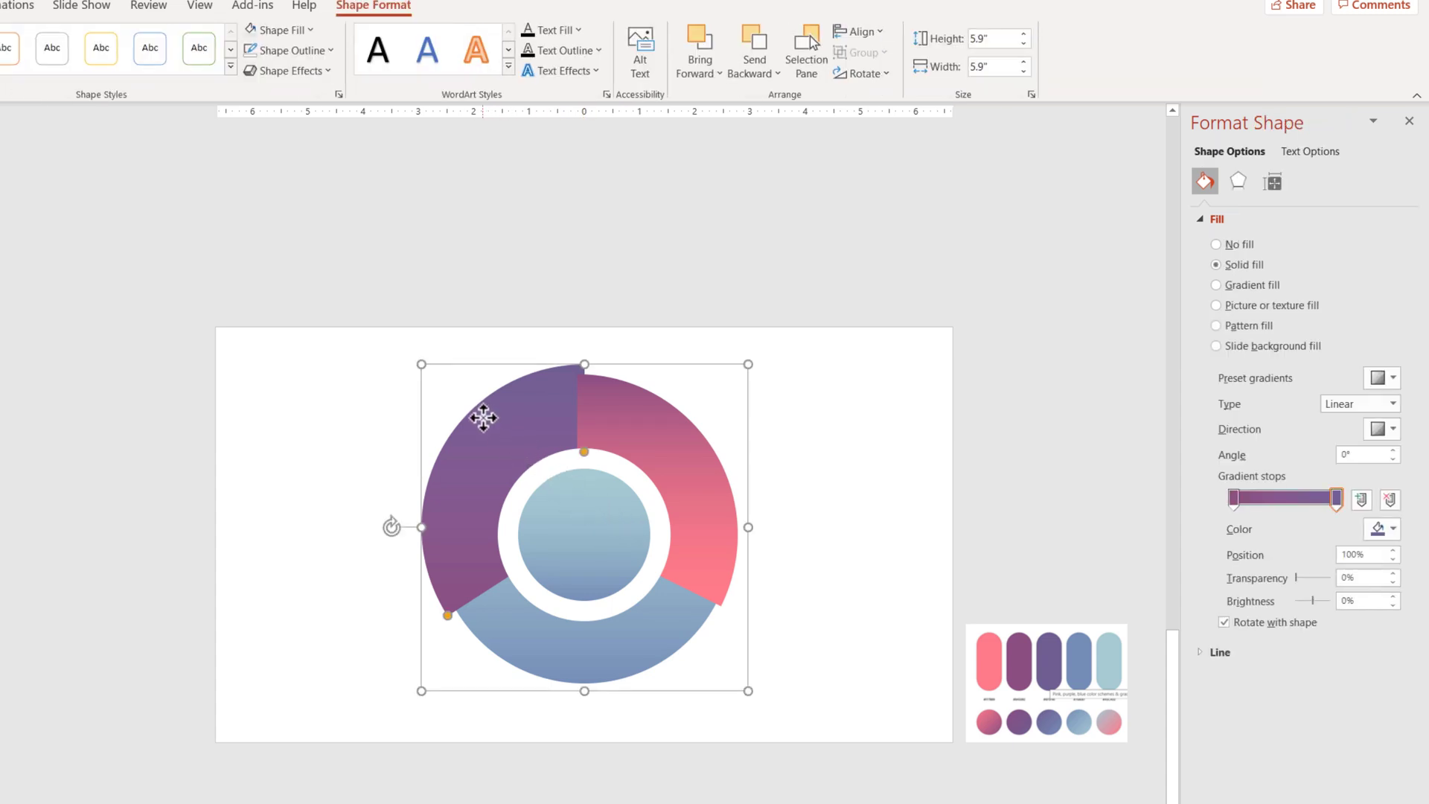
{"action": "left_click_drag", "start_coordinate": [482, 417], "coordinate": [289, 305]}
{"action": "key", "text": "ctrl+z"}
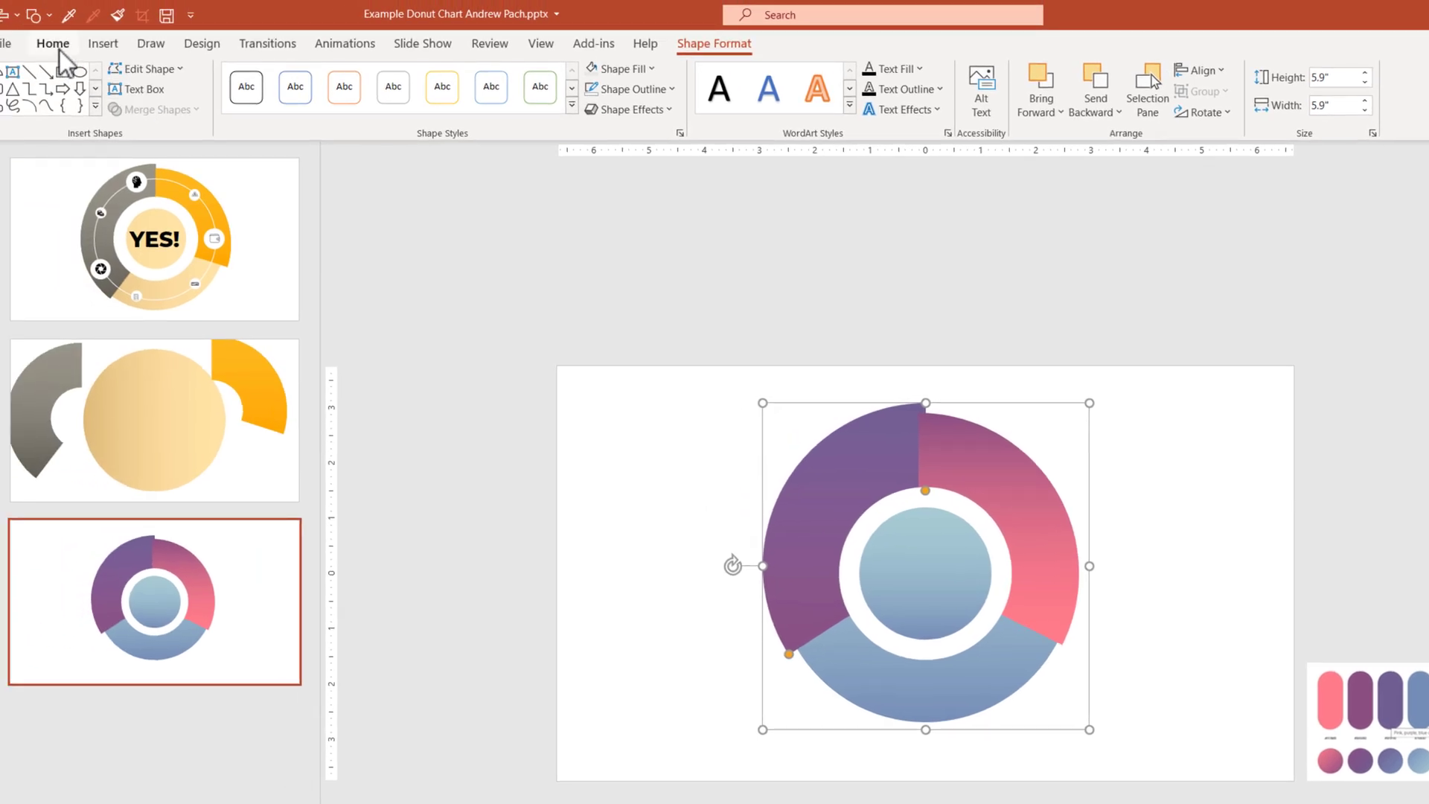
{"action": "left_click", "coordinate": [53, 44]}
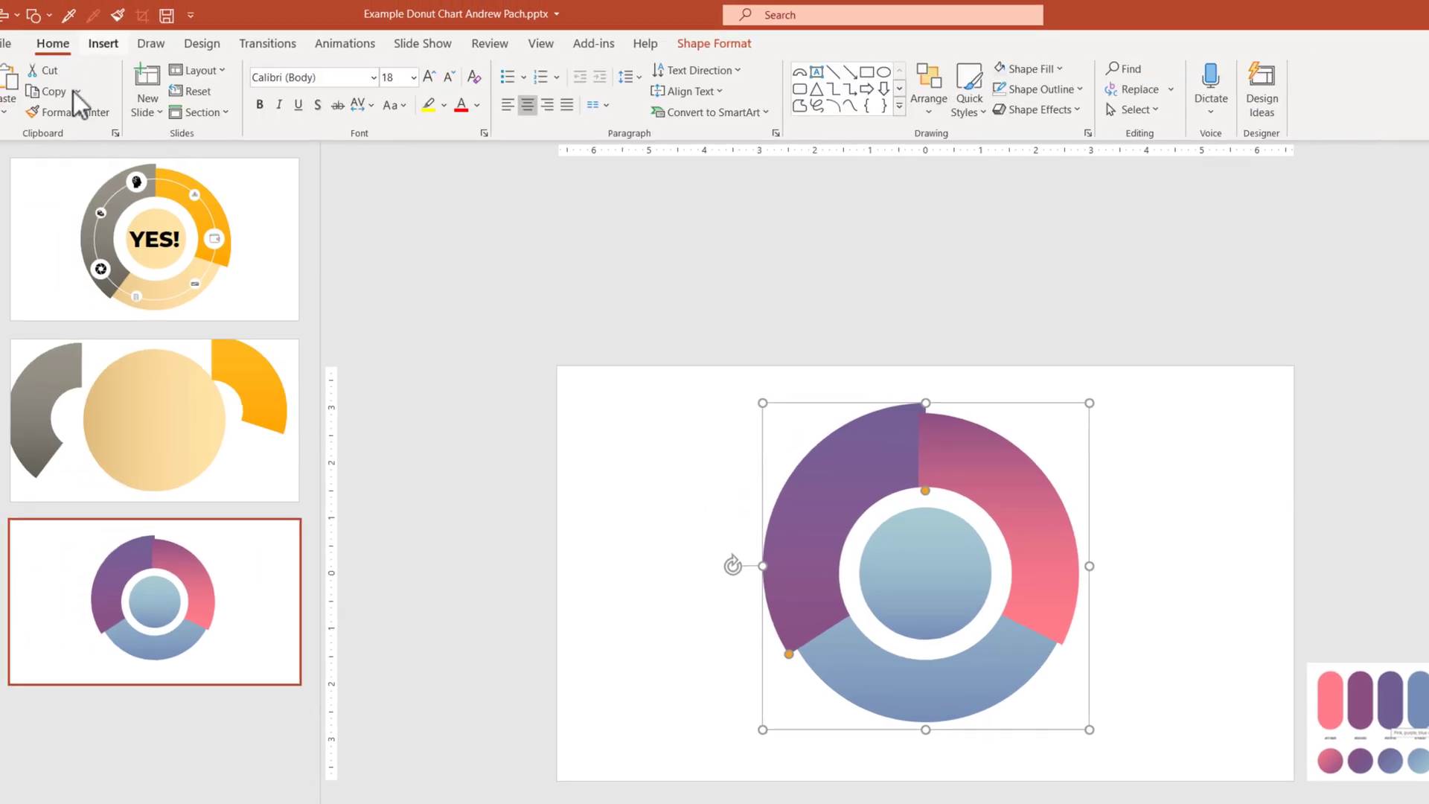
{"action": "left_click", "coordinate": [79, 110]}
{"action": "left_click", "coordinate": [921, 572]}
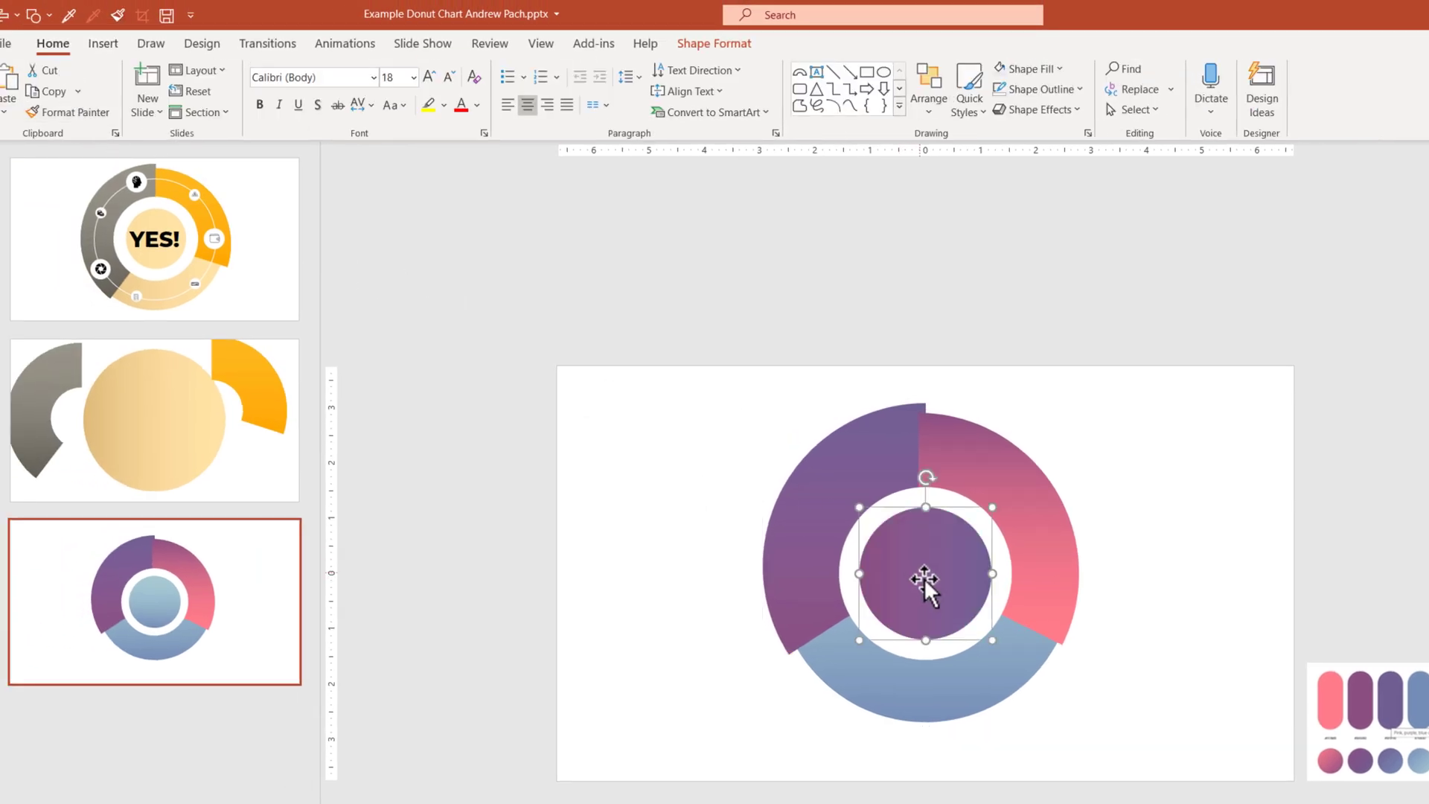
{"action": "key", "text": "ctrl+z"}
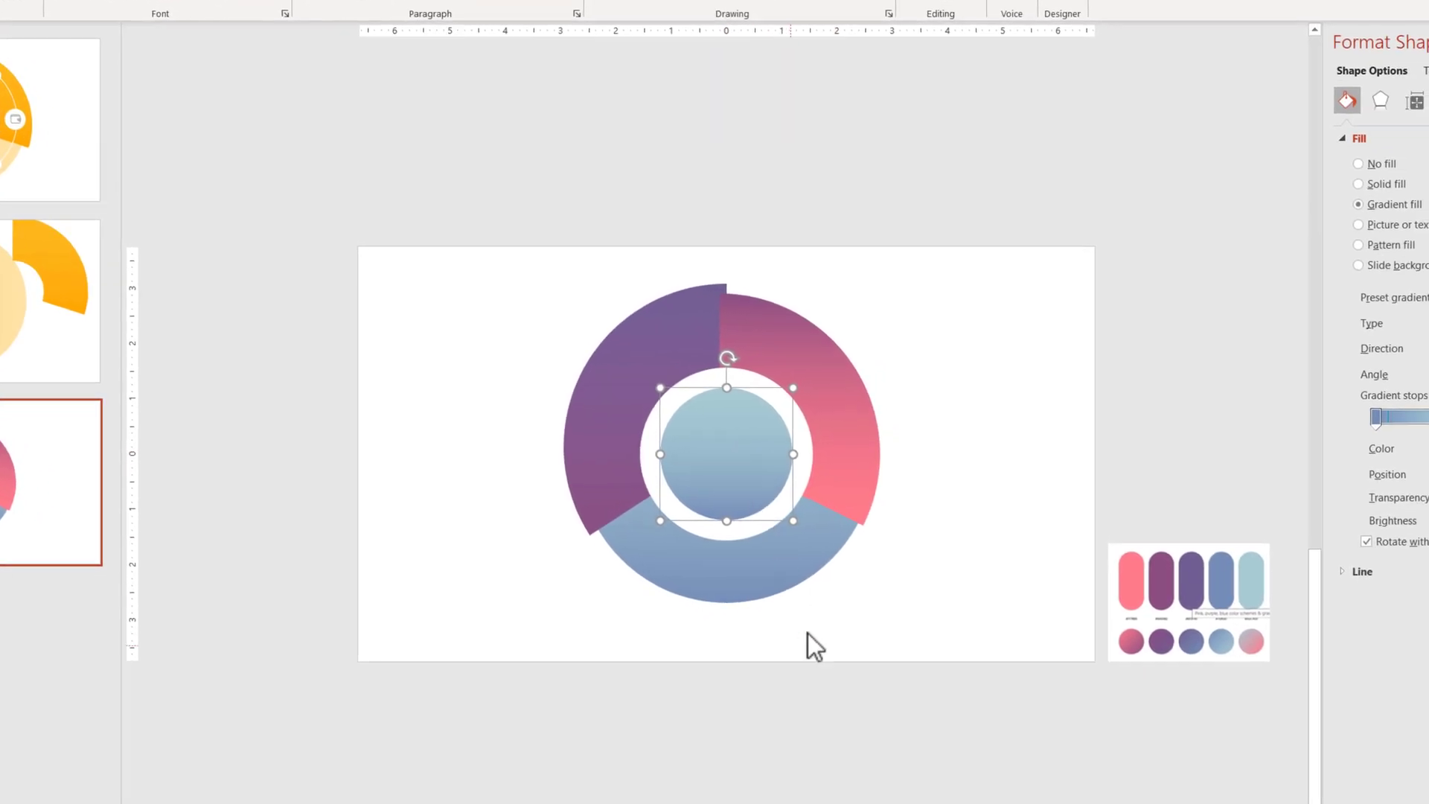
{"action": "left_click", "coordinate": [1013, 794]}
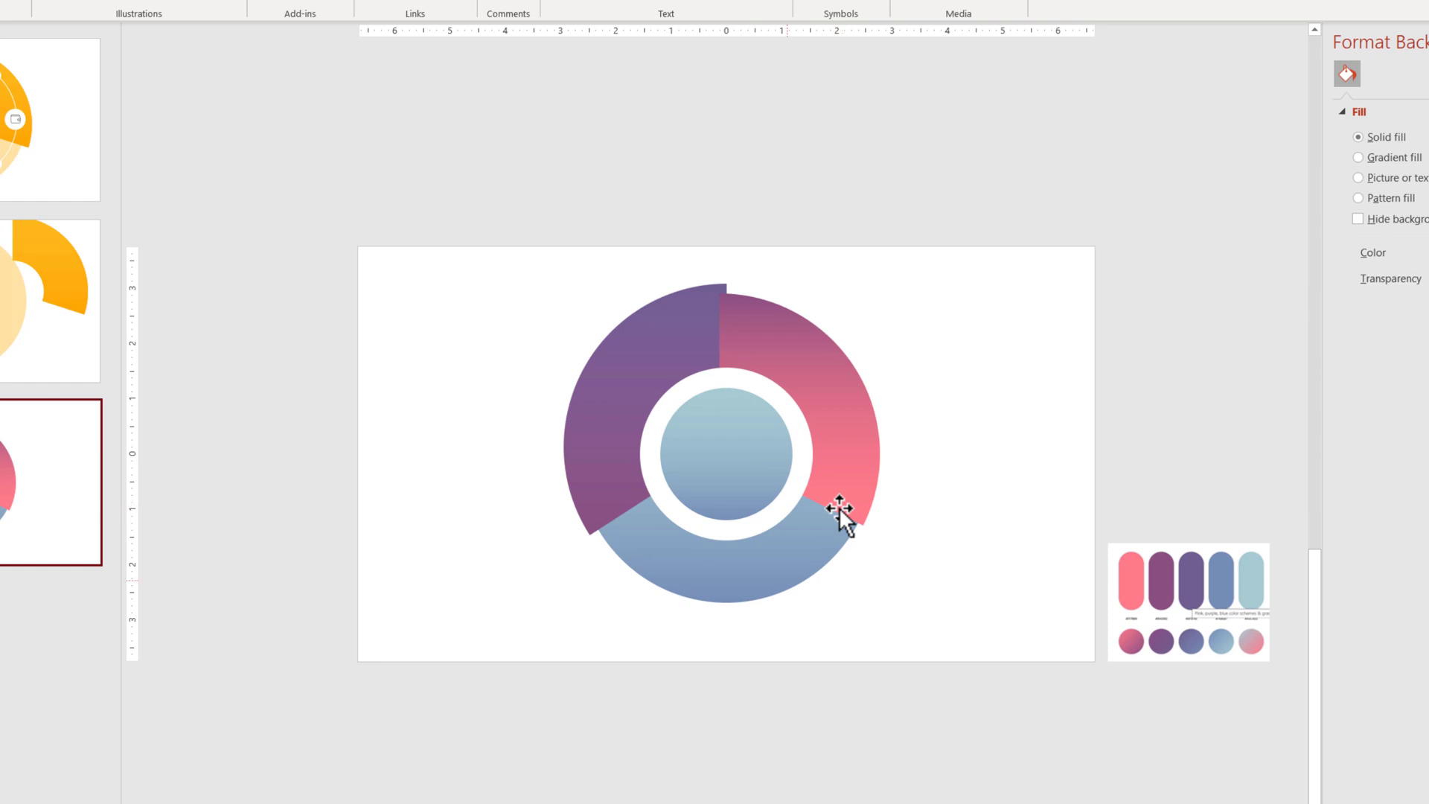
Step: Draw a 5.12" circle just inside the donut's outer edge
{"action": "left_click", "coordinate": [750, 566]}
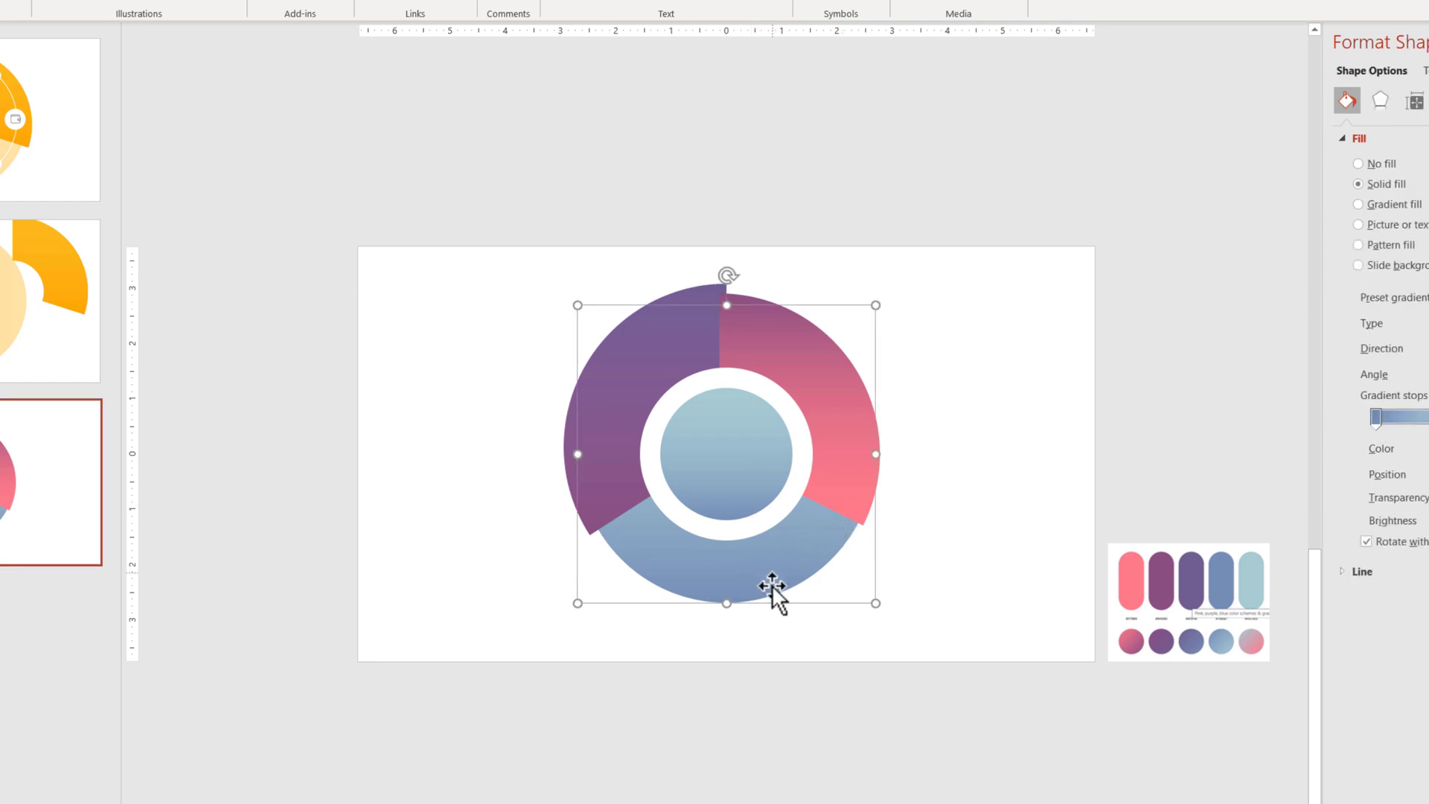
{"action": "key", "text": "ctrl+v"}
{"action": "left_click_drag", "start_coordinate": [769, 587], "coordinate": [747, 562]}
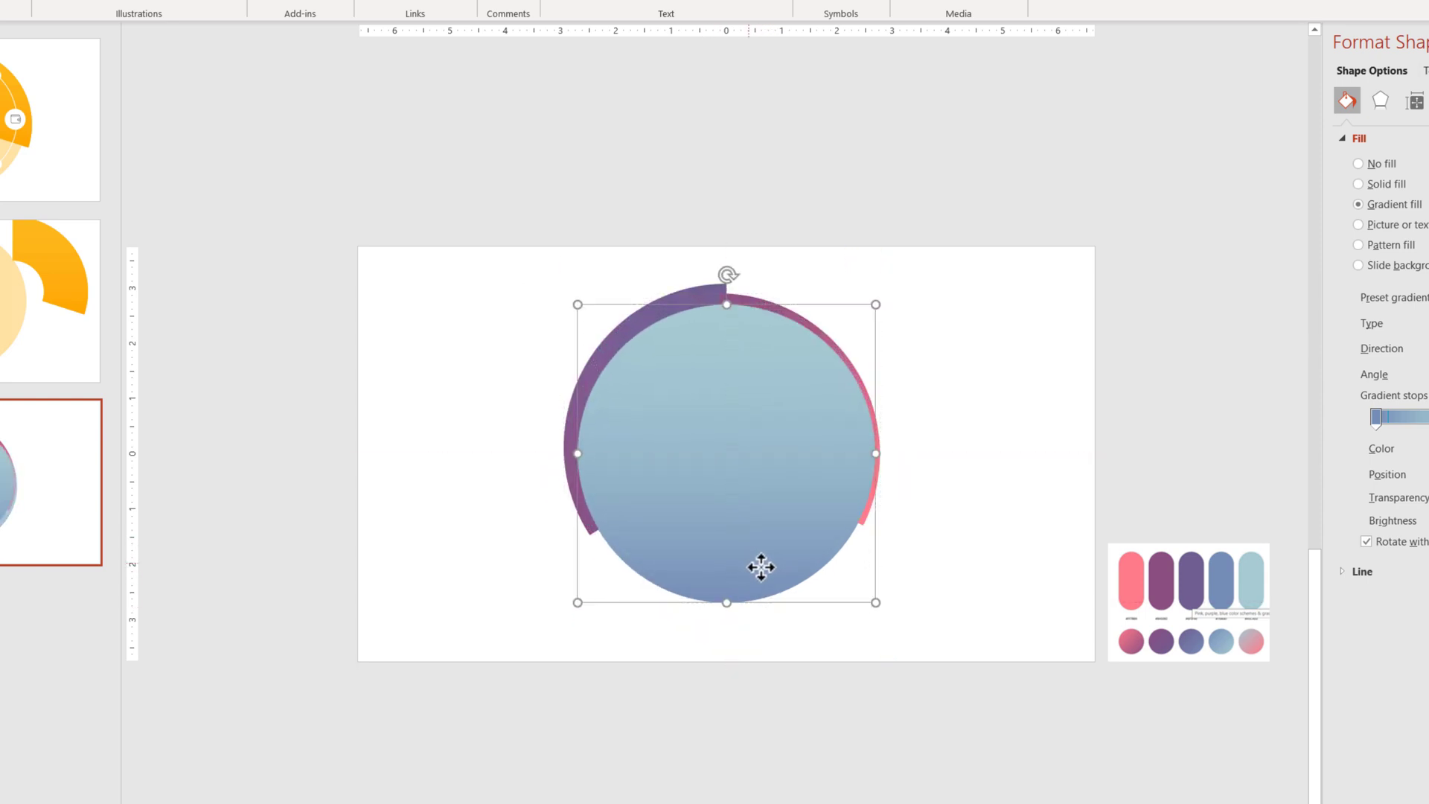
{"action": "left_click", "coordinate": [867, 590]}
{"action": "left_click_drag", "start_coordinate": [859, 578], "coordinate": [860, 577]}
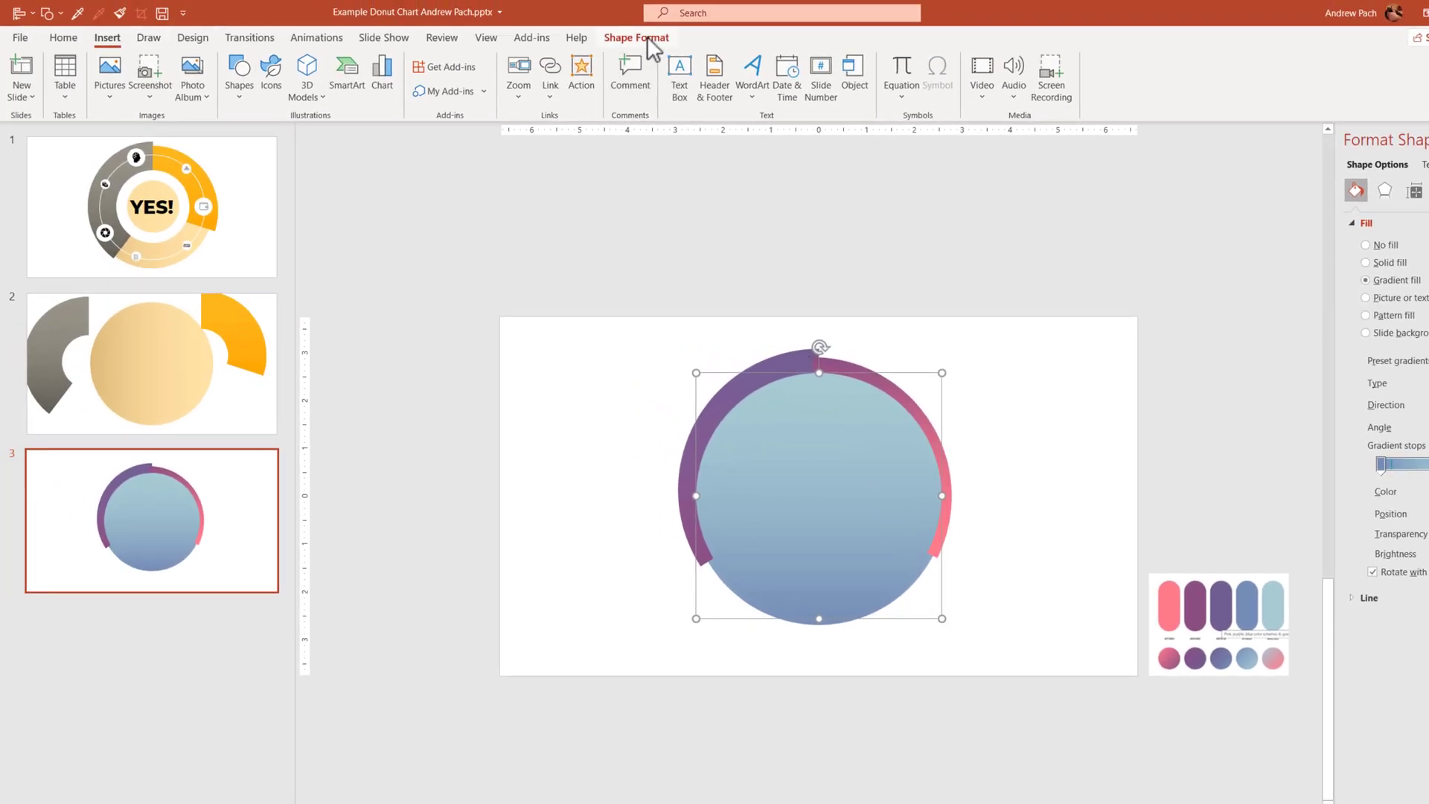
Step: Give the circle no fill and a white outline, previewing thin outline weights
{"action": "left_click", "coordinate": [641, 40]}
{"action": "left_click", "coordinate": [584, 59]}
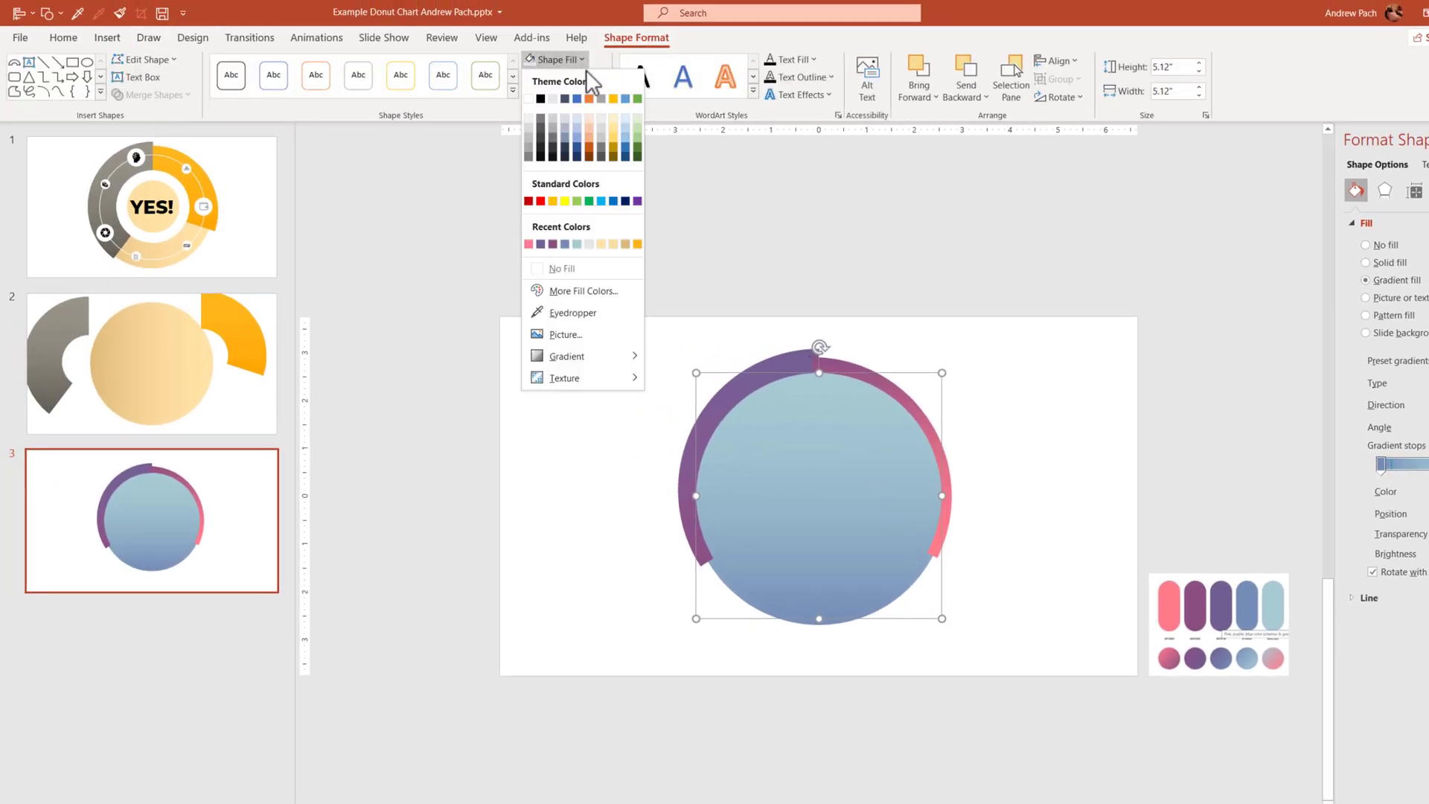
{"action": "left_click", "coordinate": [587, 268]}
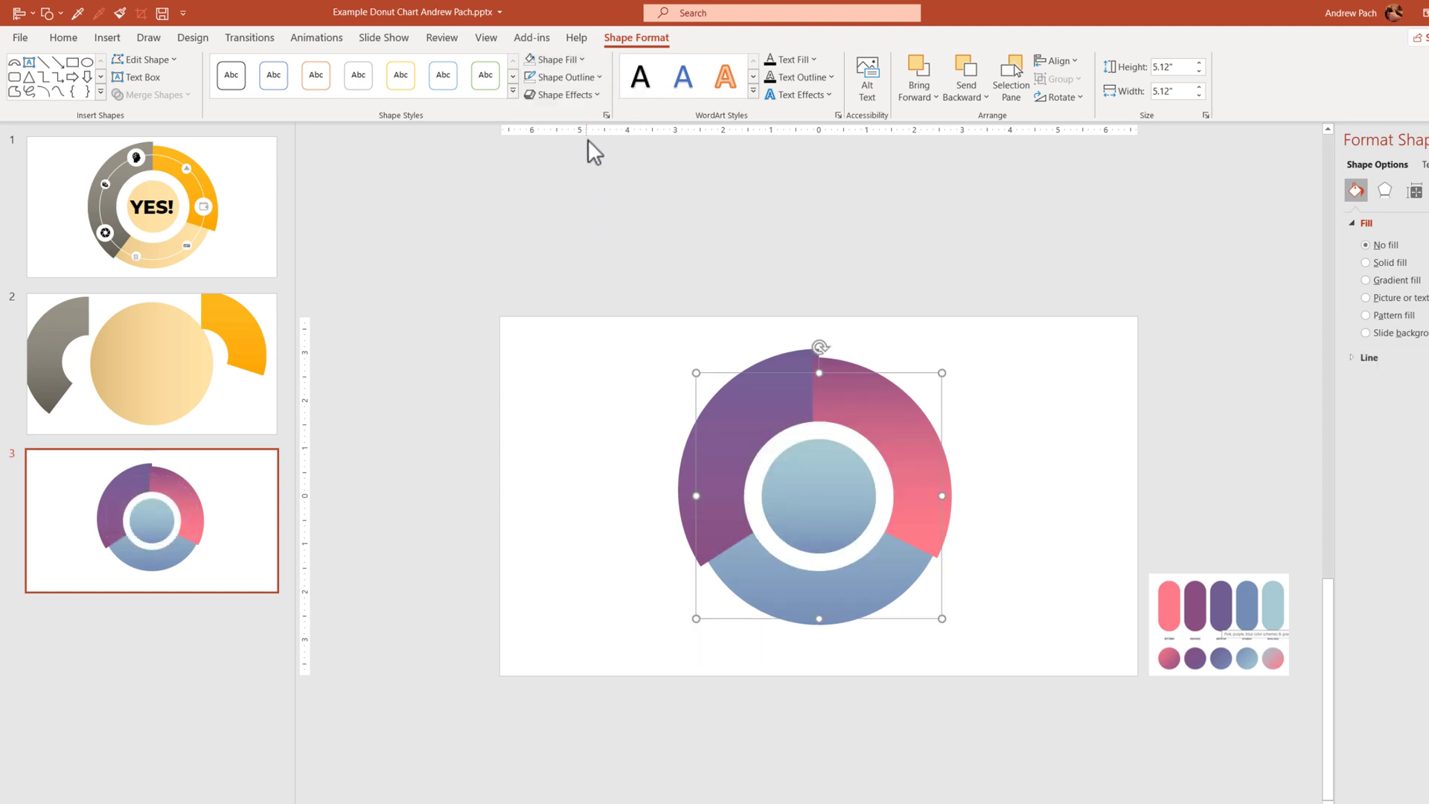
{"action": "left_click", "coordinate": [588, 80]}
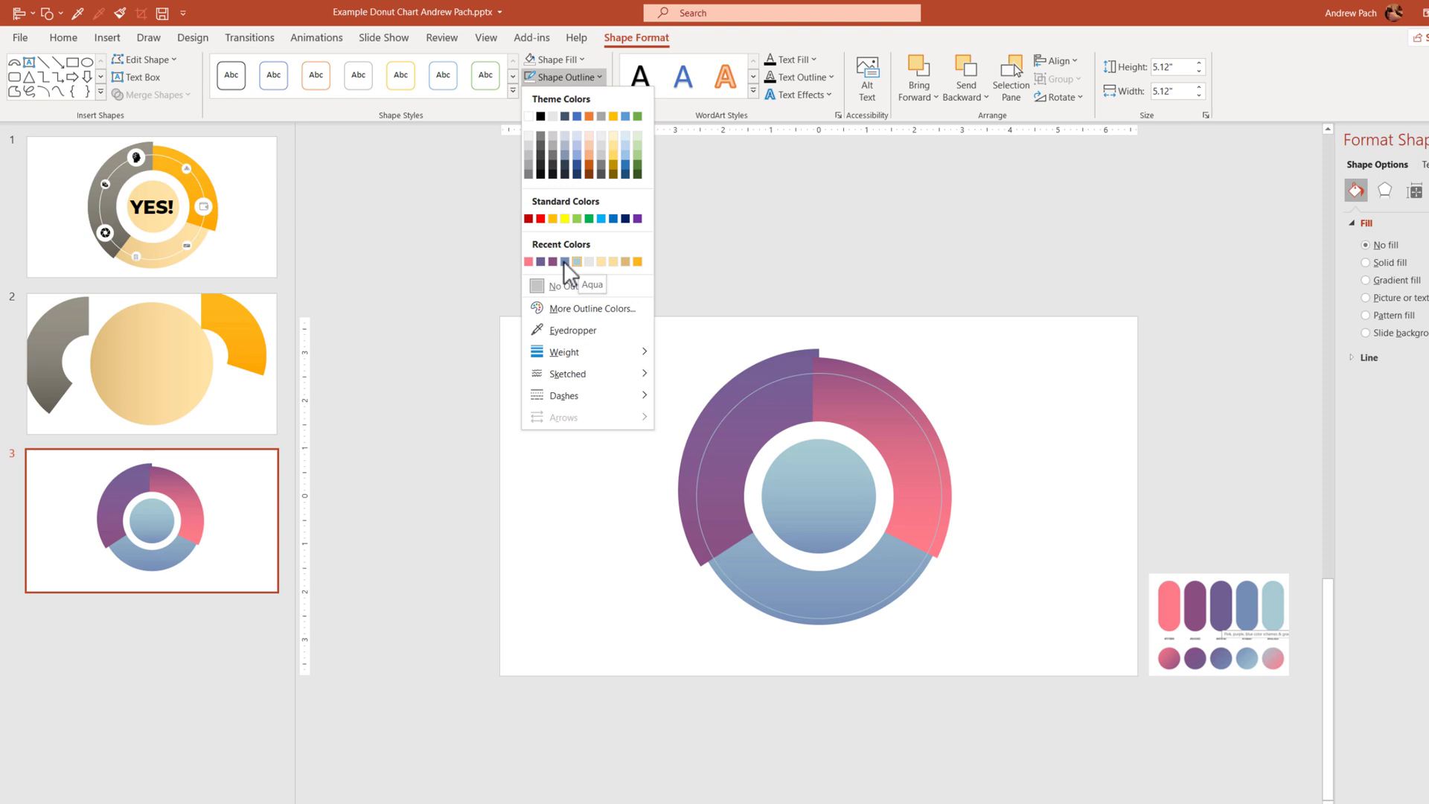
{"action": "left_click", "coordinate": [533, 116]}
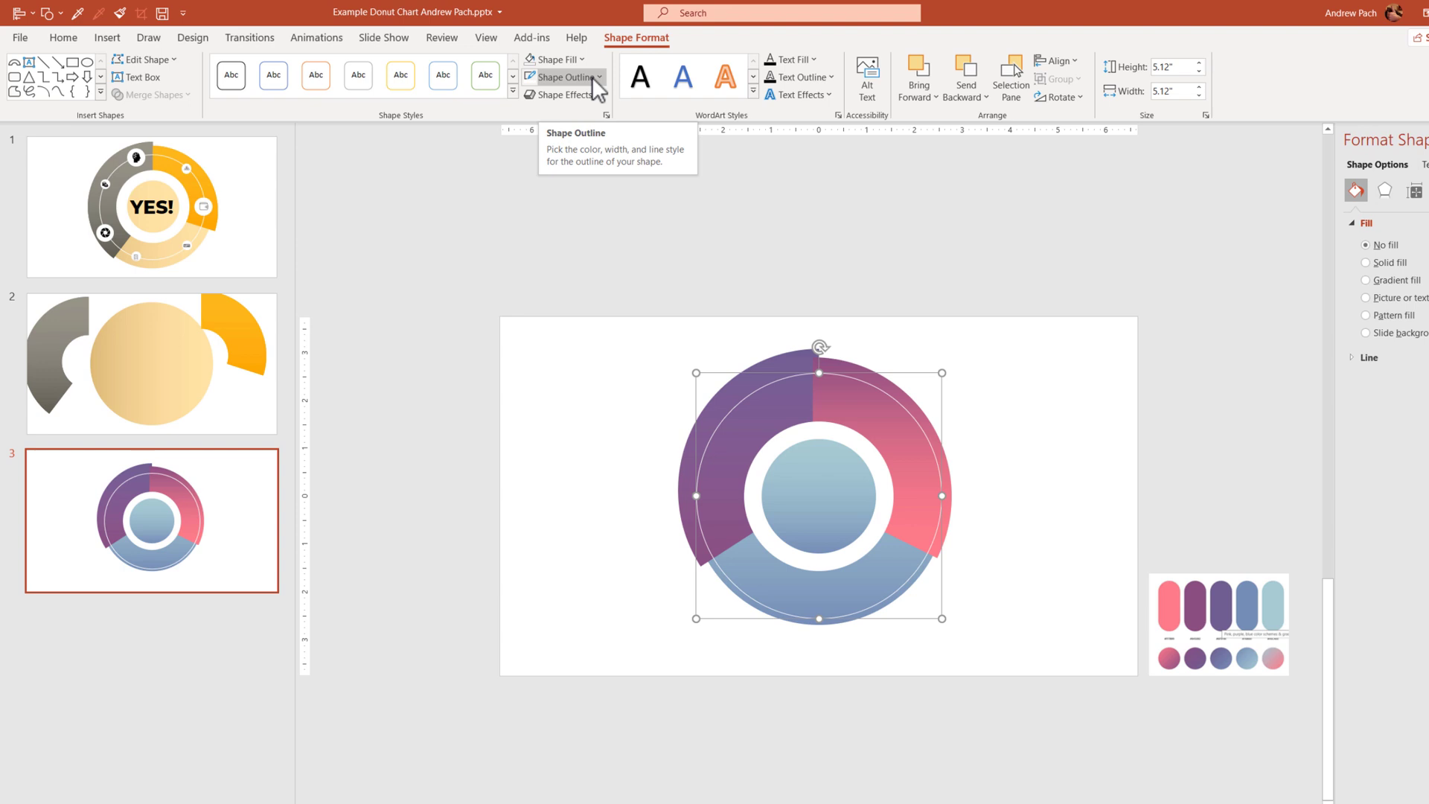
{"action": "left_click", "coordinate": [593, 77]}
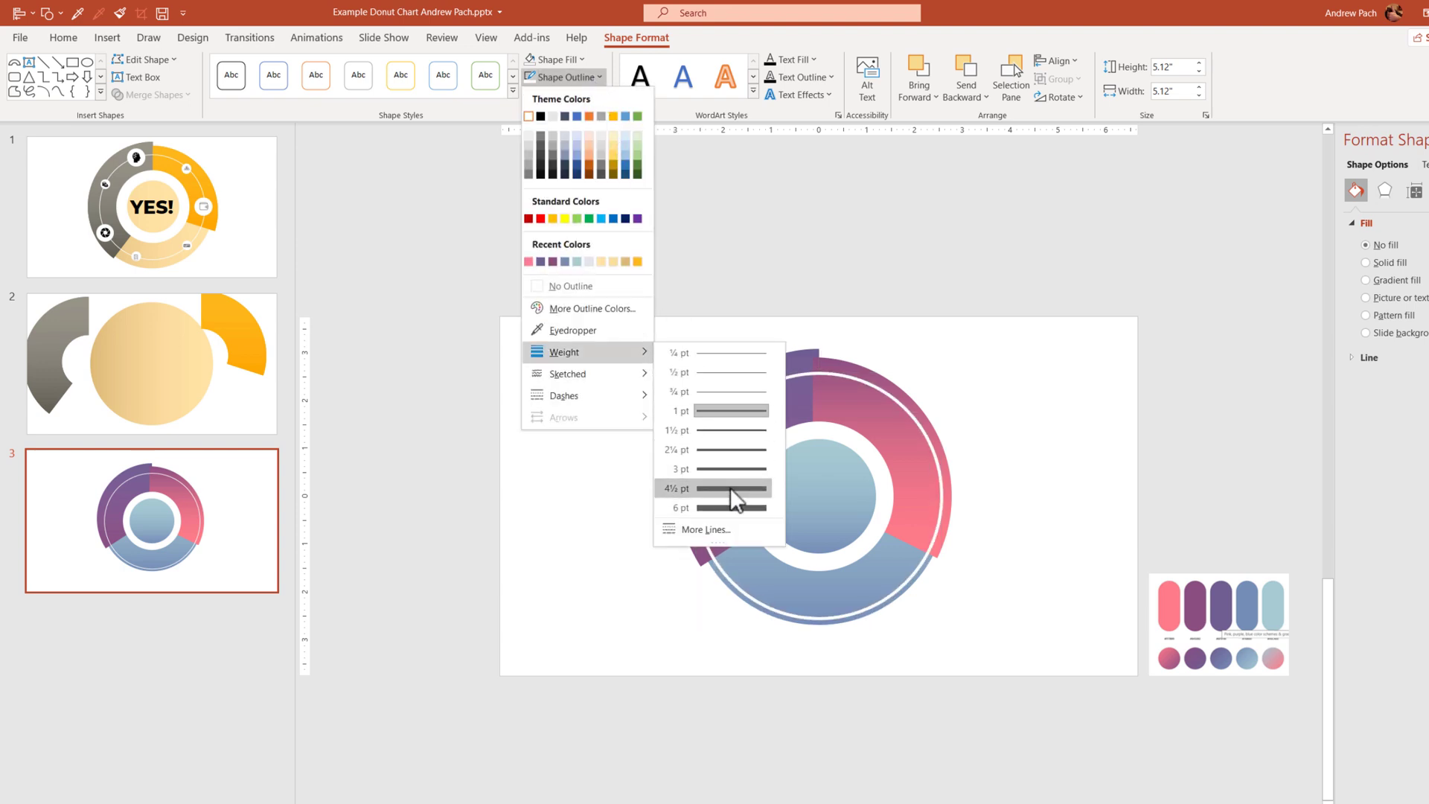
{"action": "key", "text": "Up"}
{"action": "key", "text": "Down"}
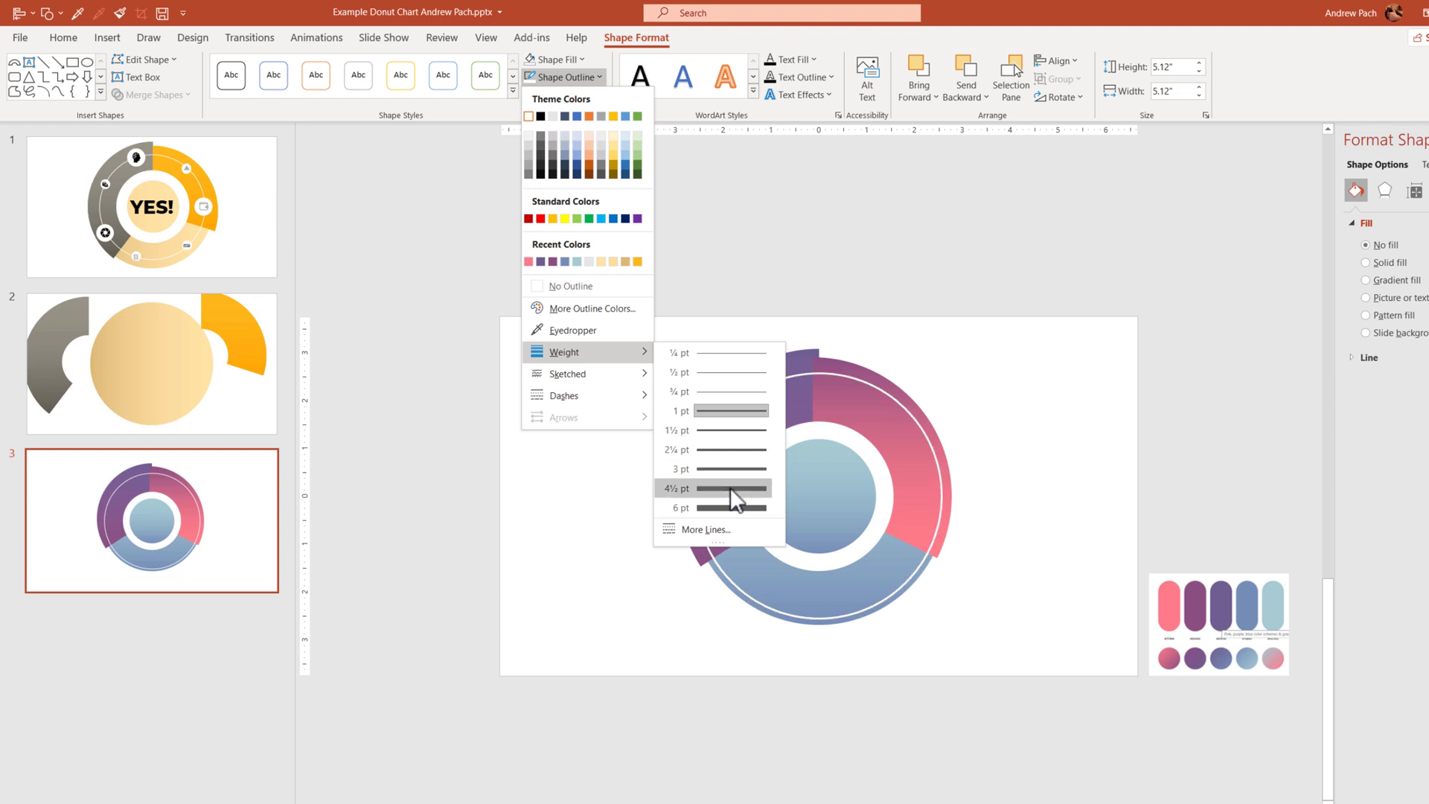
{"action": "key", "text": "Up"}
{"action": "key", "text": "Up"}
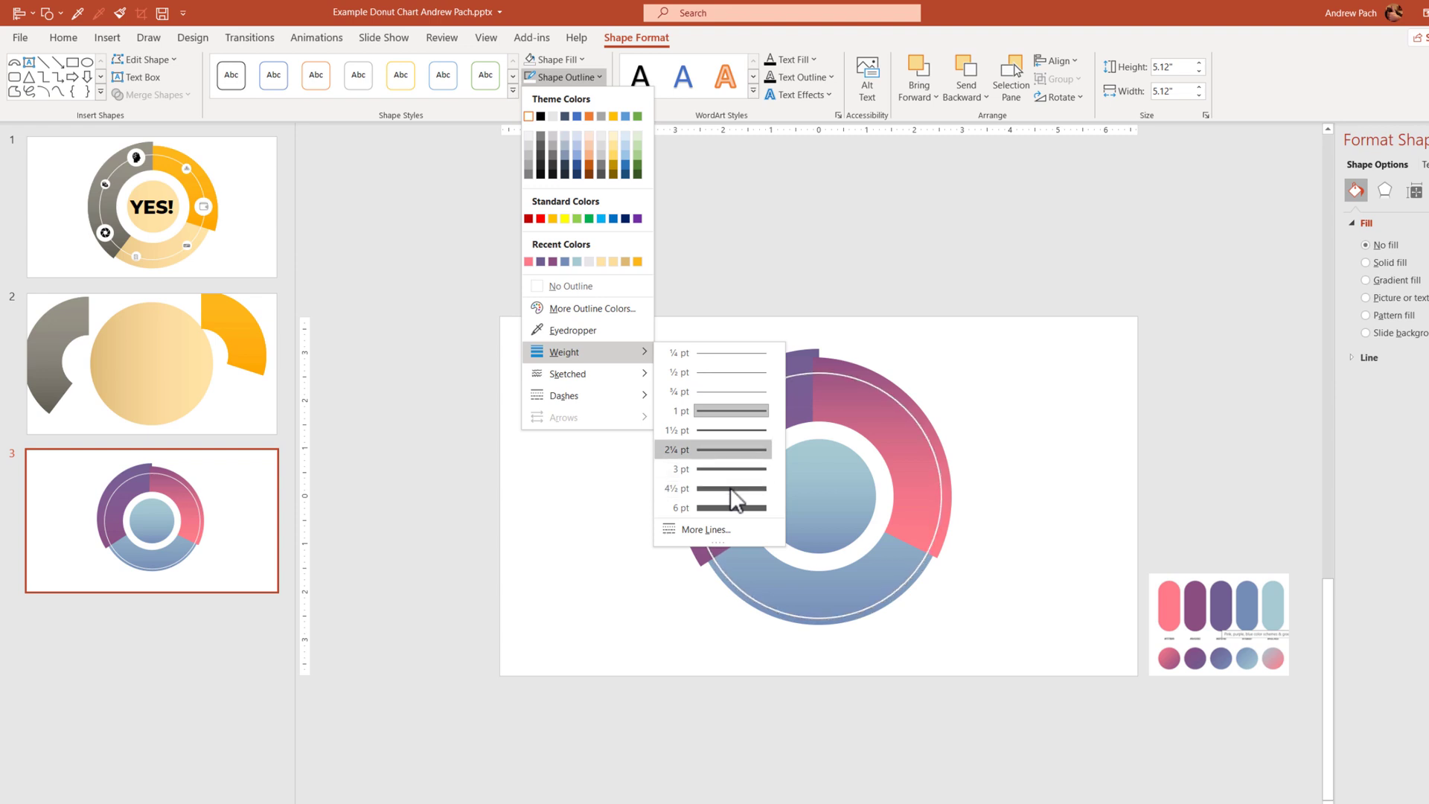
Step: Apply the thin outline weight, then nudge the purple outer arc down against the pink and blue arcs
{"action": "left_click", "coordinate": [754, 465]}
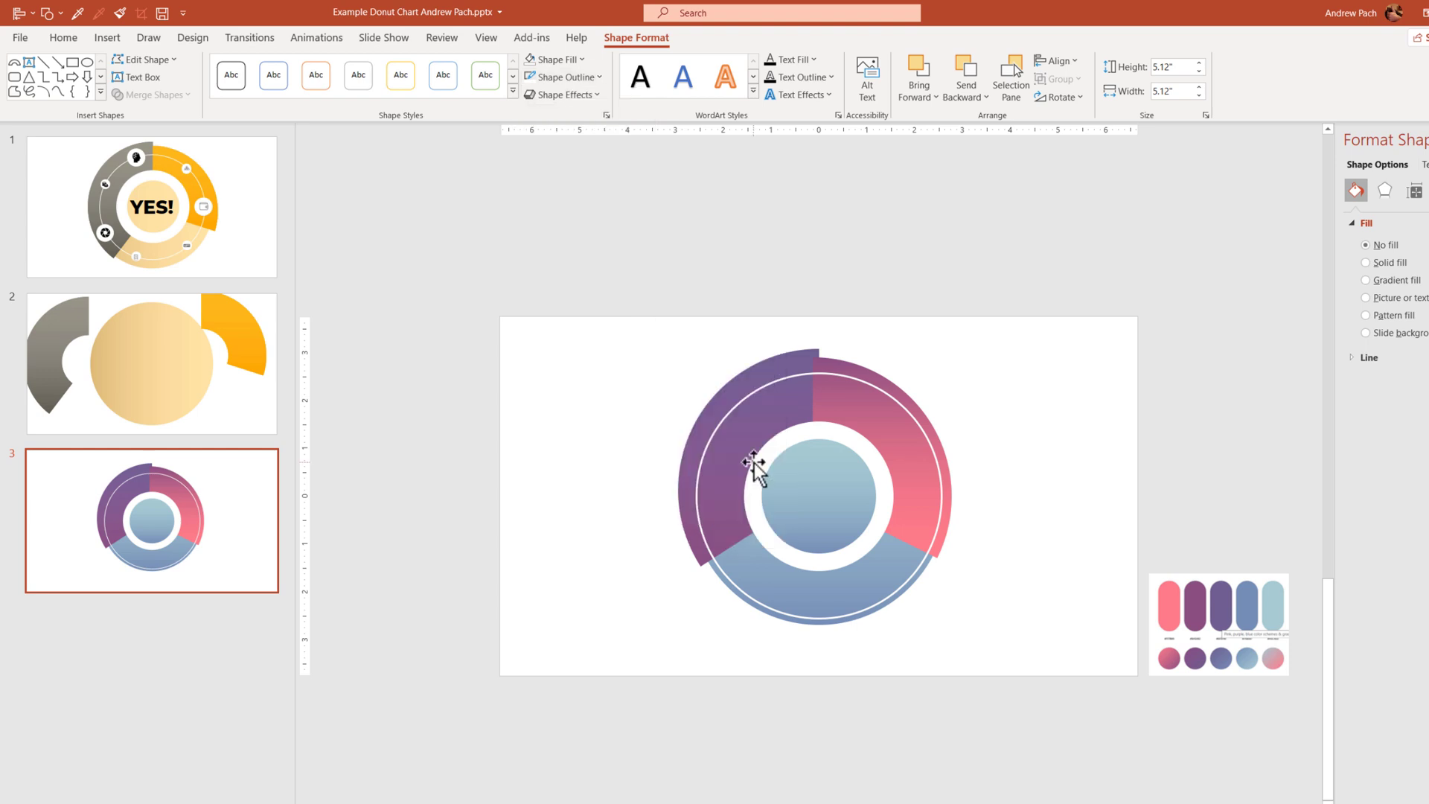
{"action": "left_click", "coordinate": [797, 356]}
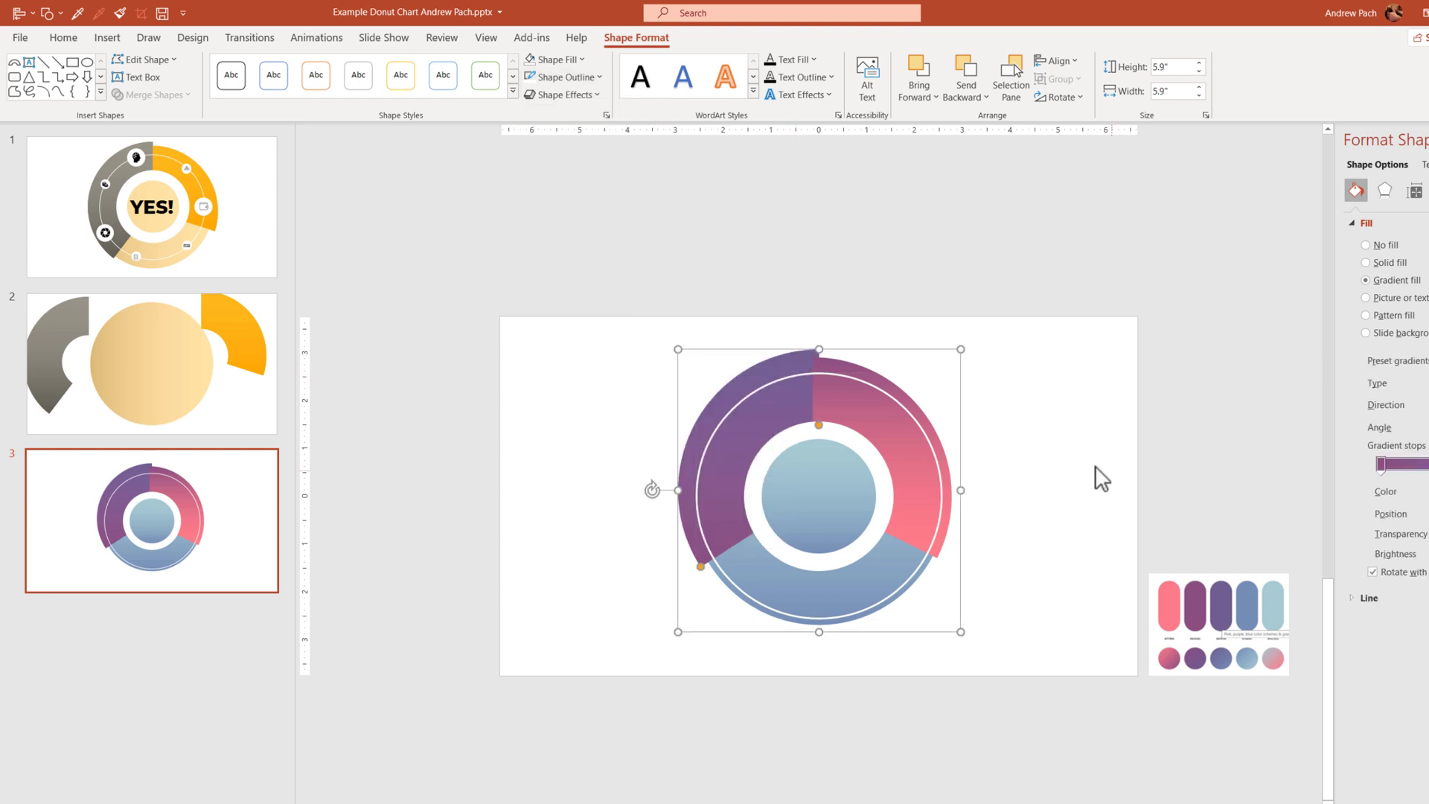
{"action": "key", "text": "Down"}
{"action": "key", "text": "Down"}
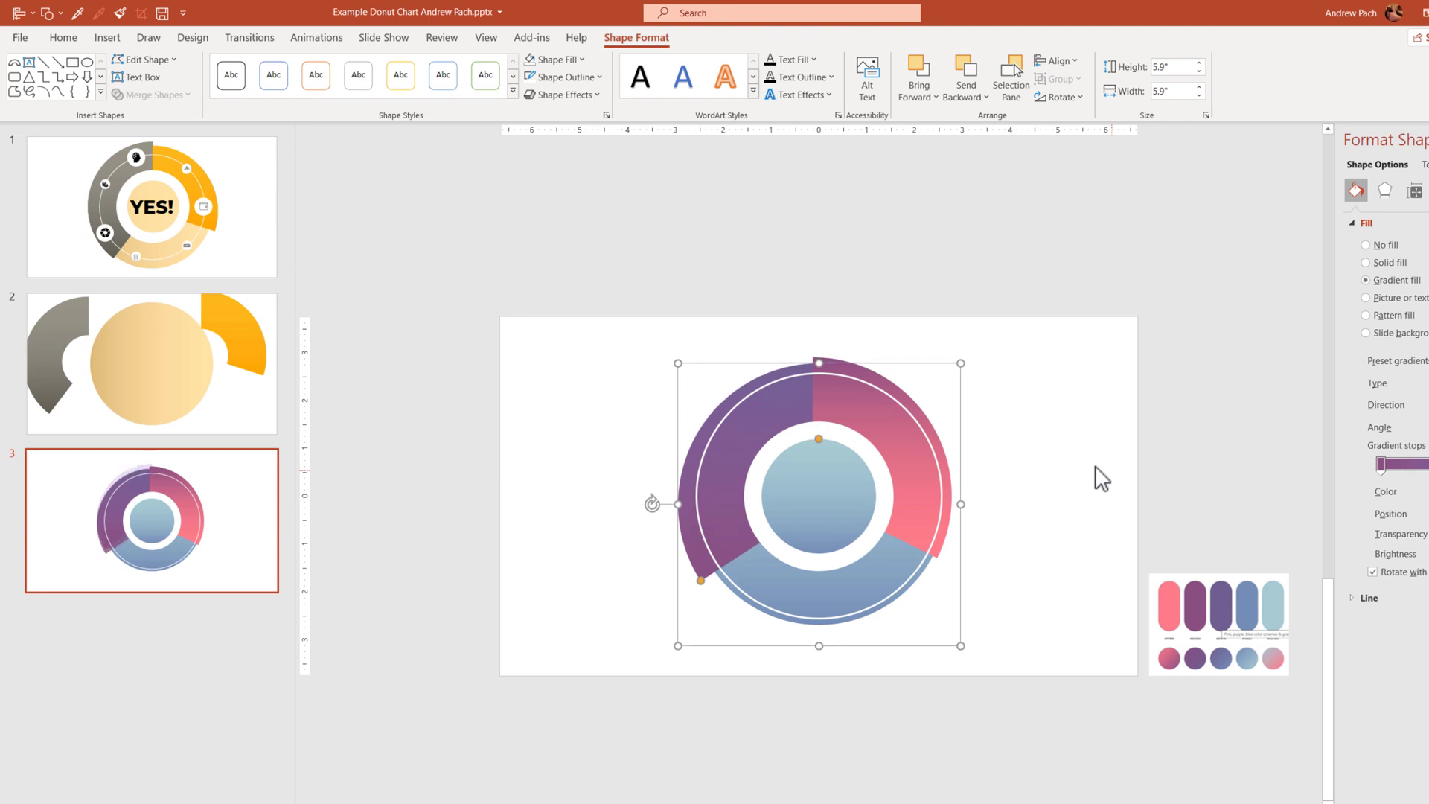
{"action": "left_click", "coordinate": [855, 372]}
{"action": "left_click", "coordinate": [911, 582]}
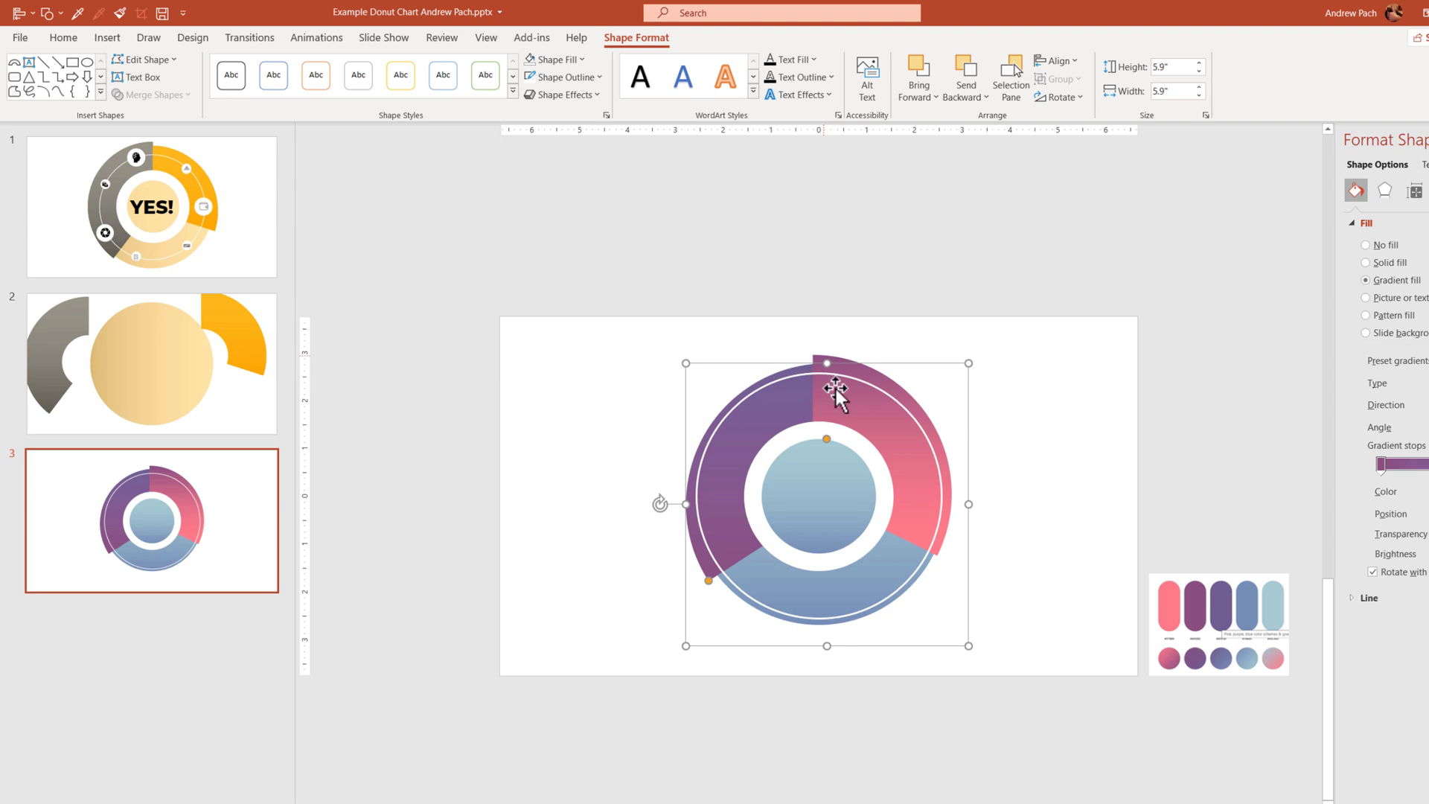
Step: Bring the pink arc one layer forward
{"action": "right_click", "coordinate": [817, 356]}
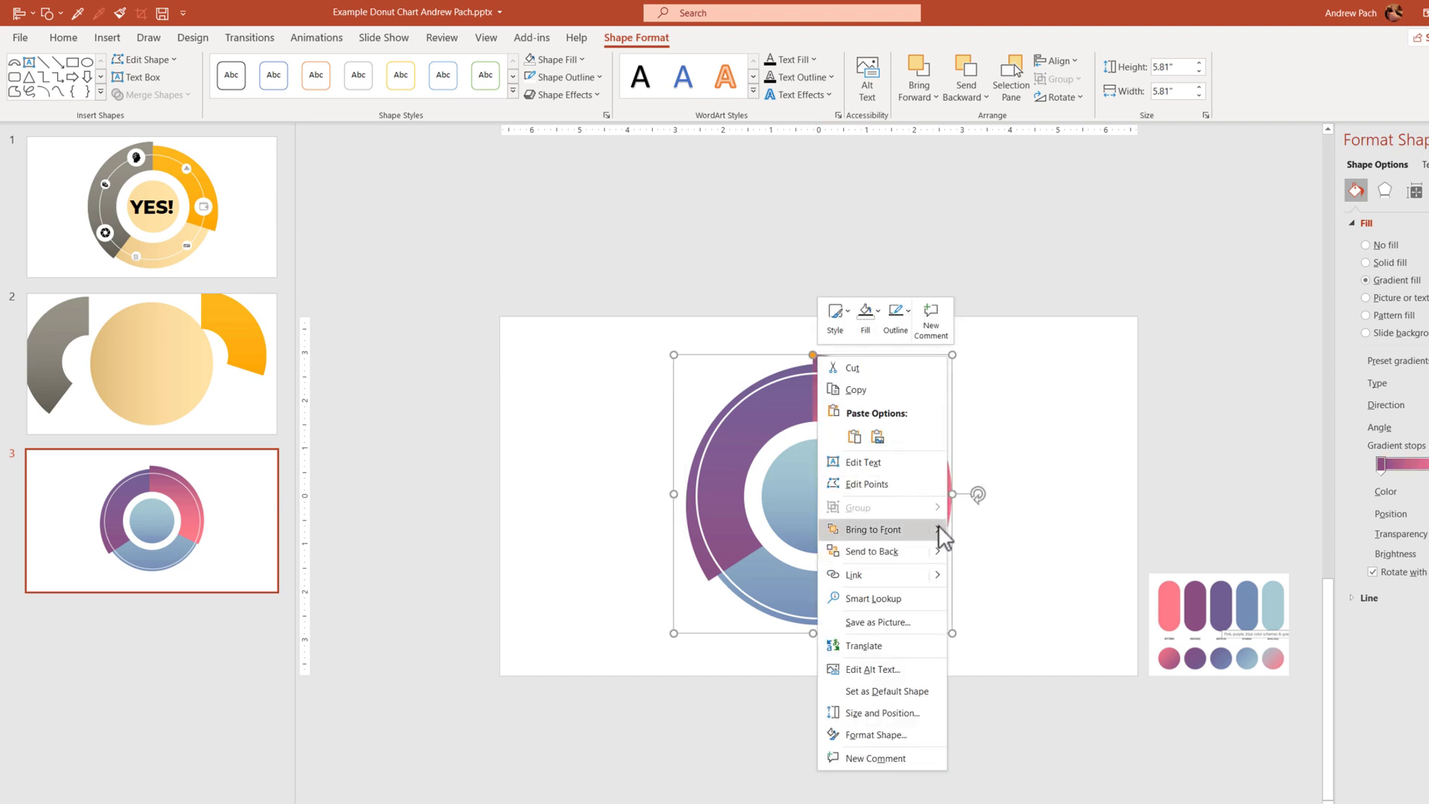
{"action": "mouse_move", "coordinate": [938, 527]}
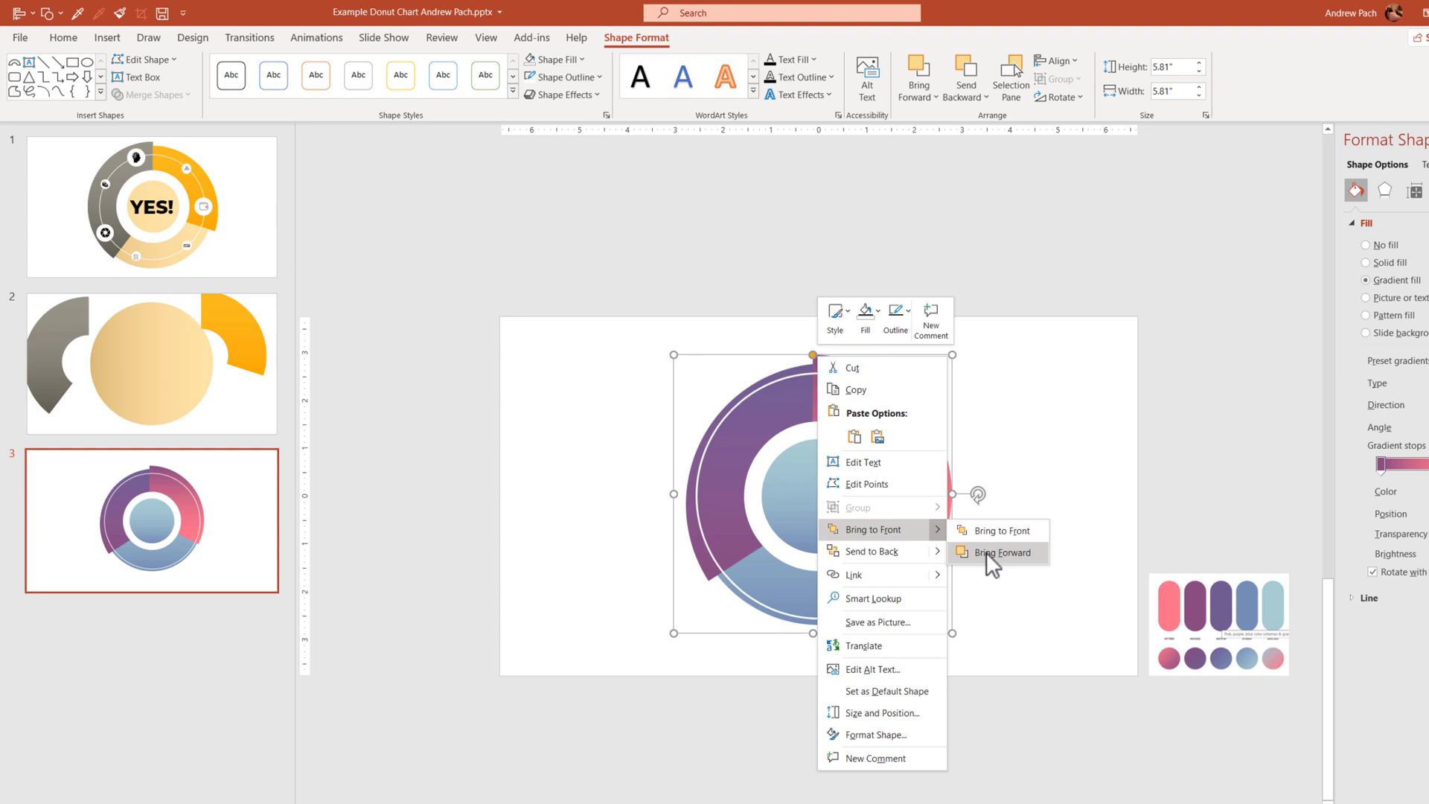
{"action": "left_click", "coordinate": [985, 551]}
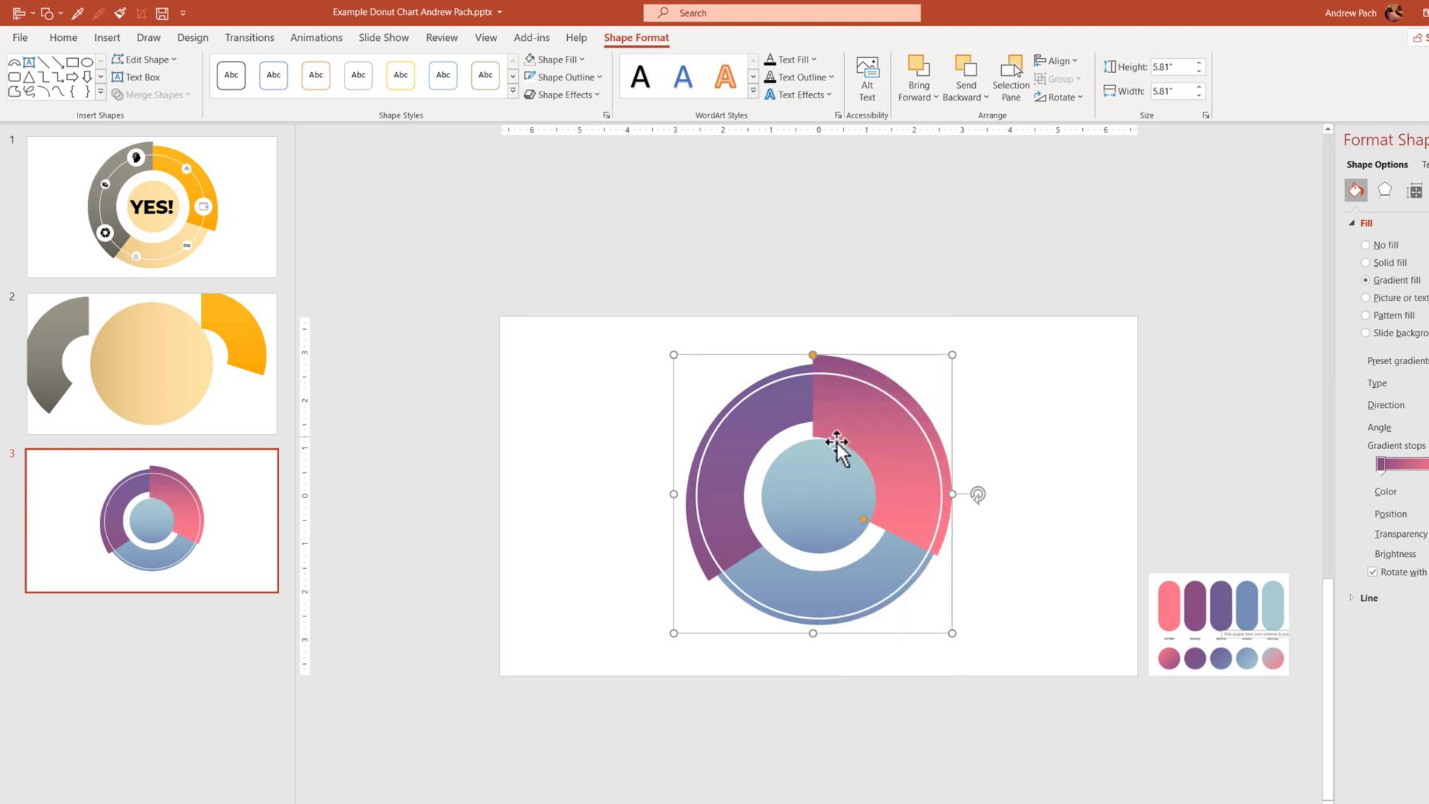
Step: Shrink the white ring to 4.36" so it runs through the donut's middle
{"action": "key", "text": "Tab"}
{"action": "mouse_move", "coordinate": [941, 606]}
{"action": "left_mouse_down"}
{"action": "mouse_move", "coordinate": [915, 583]}
{"action": "mouse_move", "coordinate": [925, 598]}
{"action": "left_mouse_up"}
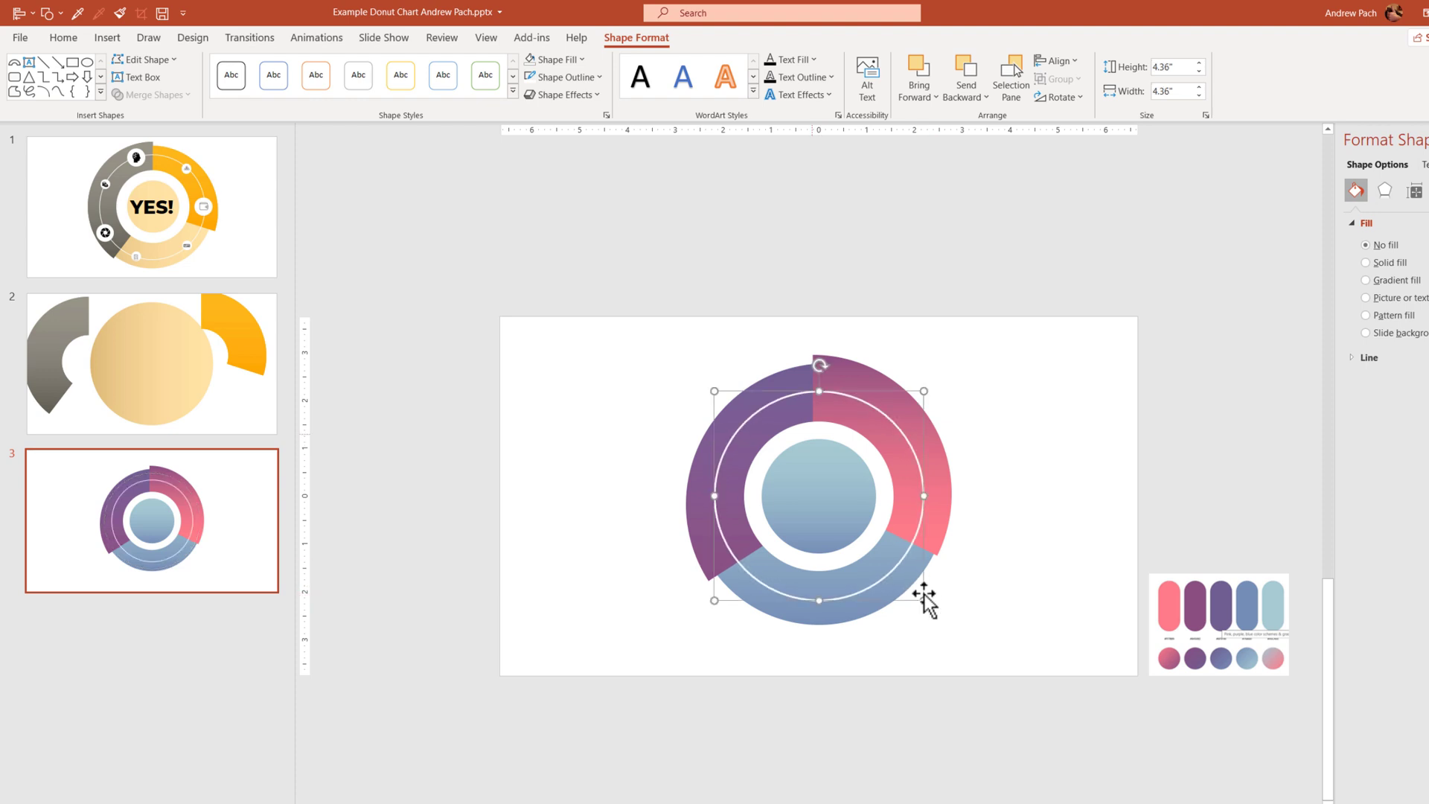
{"action": "left_click", "coordinate": [704, 319]}
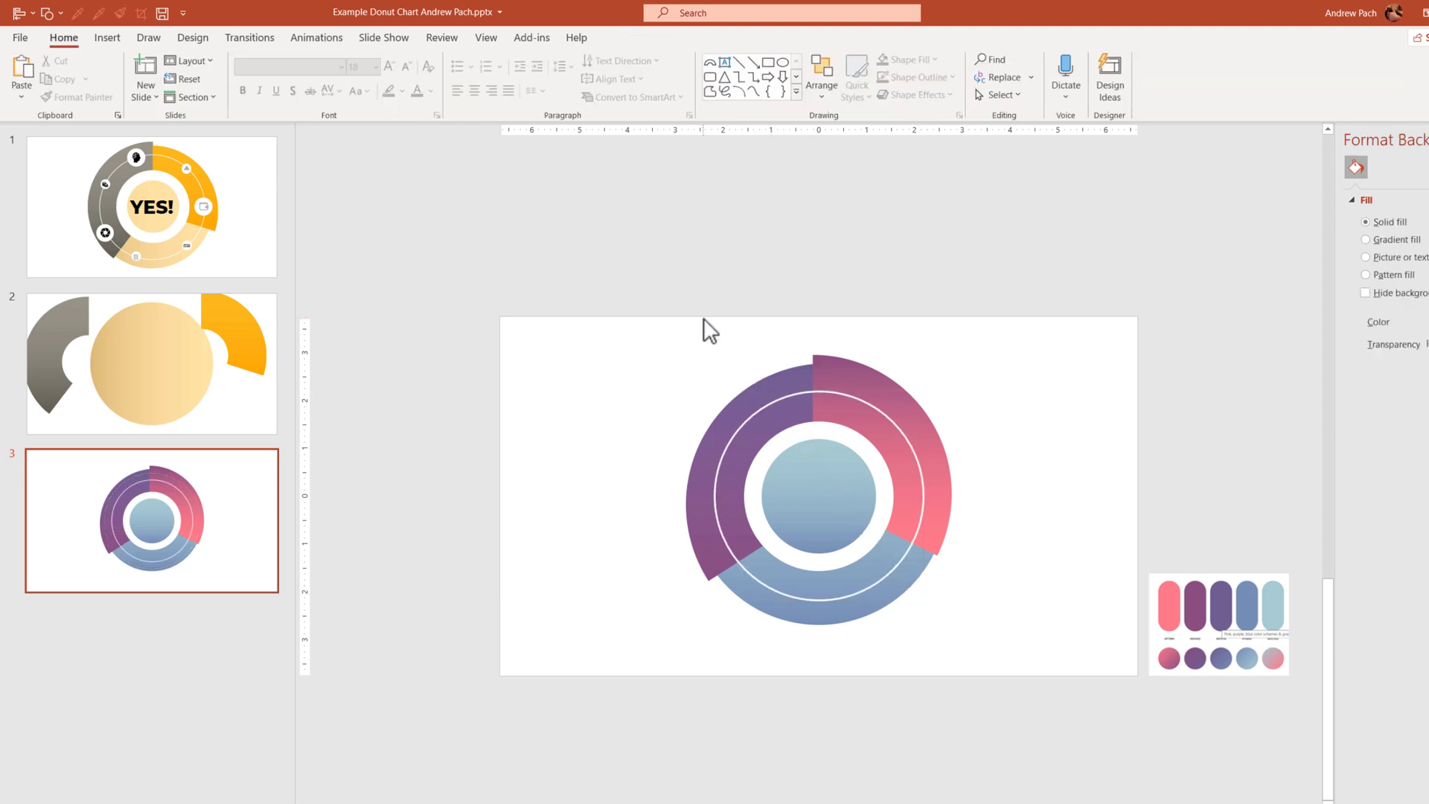
Step: Draw a small white circle with no outline at the top of the donut ring
{"action": "key", "text": "alt+2"}
{"action": "left_click", "coordinate": [68, 205]}
{"action": "left_click_drag", "start_coordinate": [799, 416], "coordinate": [805, 416]}
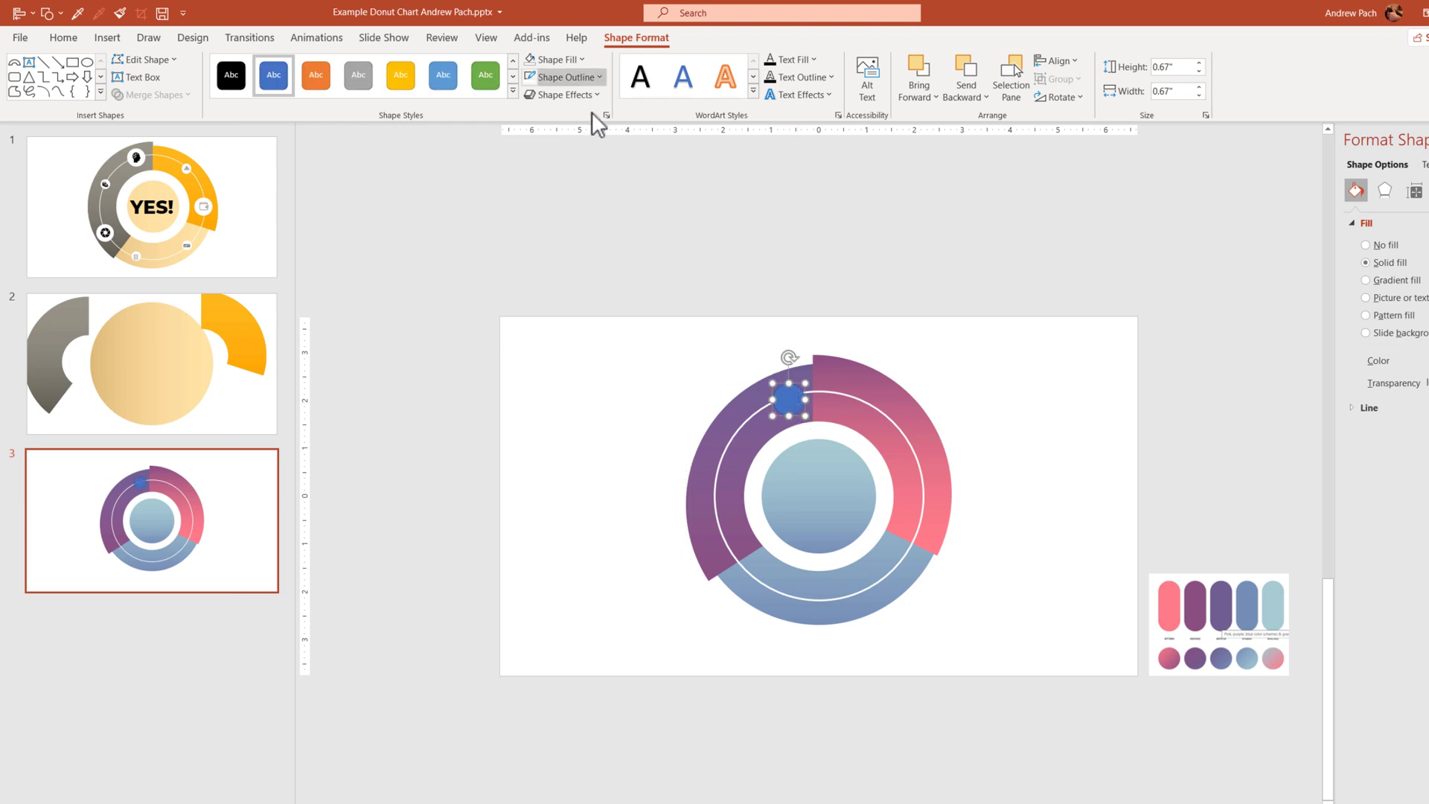
{"action": "left_click", "coordinate": [569, 78]}
{"action": "left_click", "coordinate": [589, 291]}
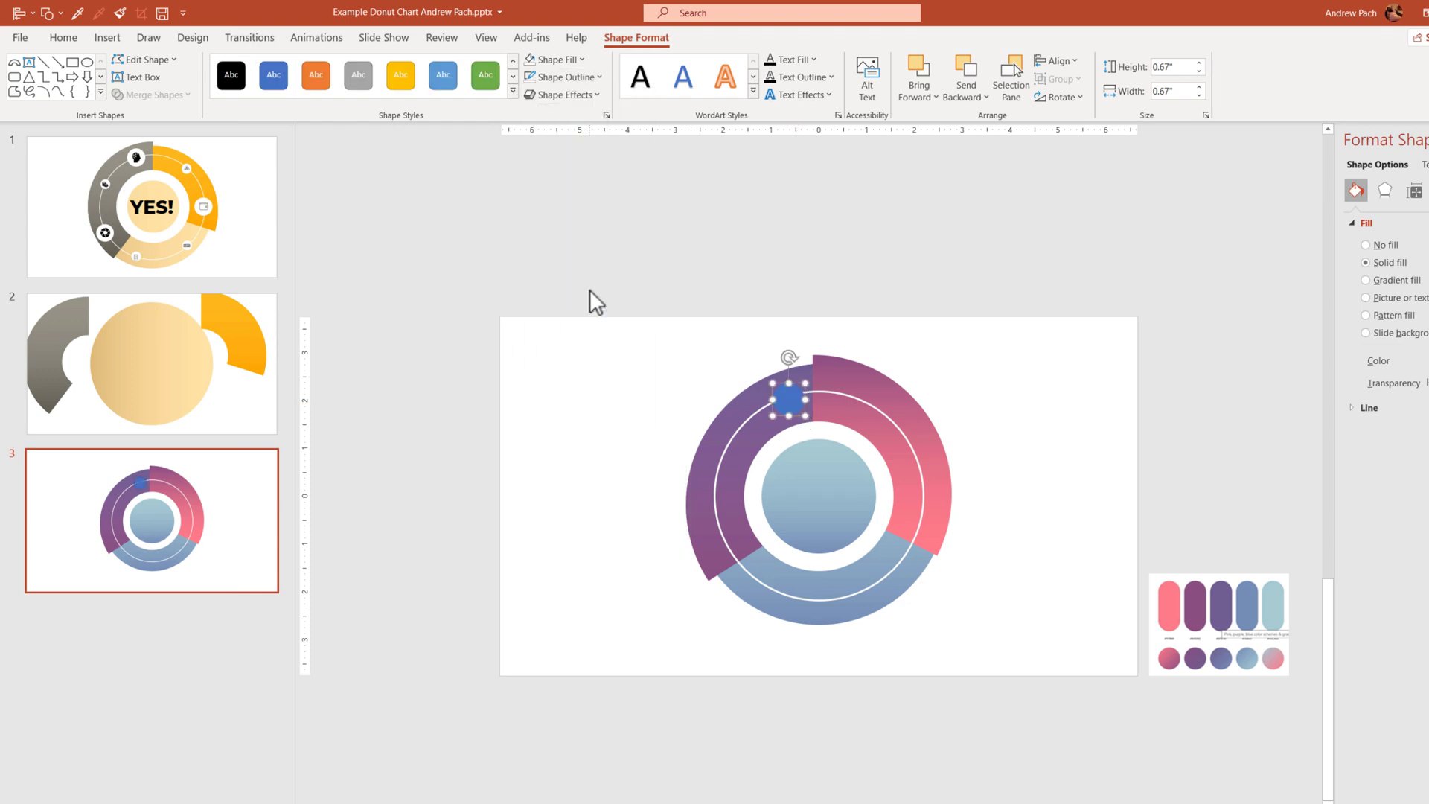
{"action": "left_click", "coordinate": [566, 61]}
{"action": "left_click", "coordinate": [537, 98]}
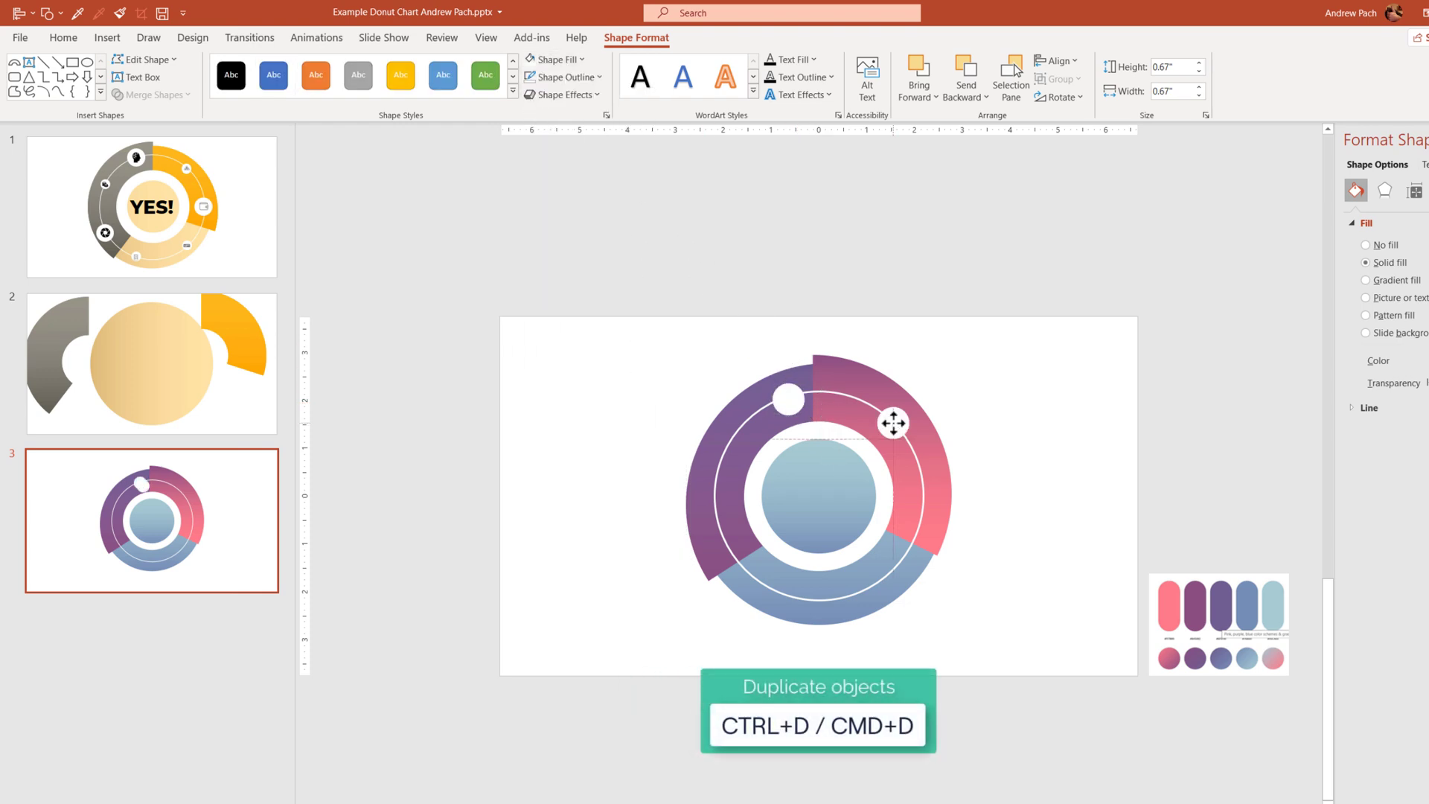
Step: Duplicate it into 0.67" and 0.41" white dots spaced around the ring line
{"action": "key", "text": "ctrl+d"}
{"action": "left_click_drag", "start_coordinate": [1007, 445], "coordinate": [774, 588]}
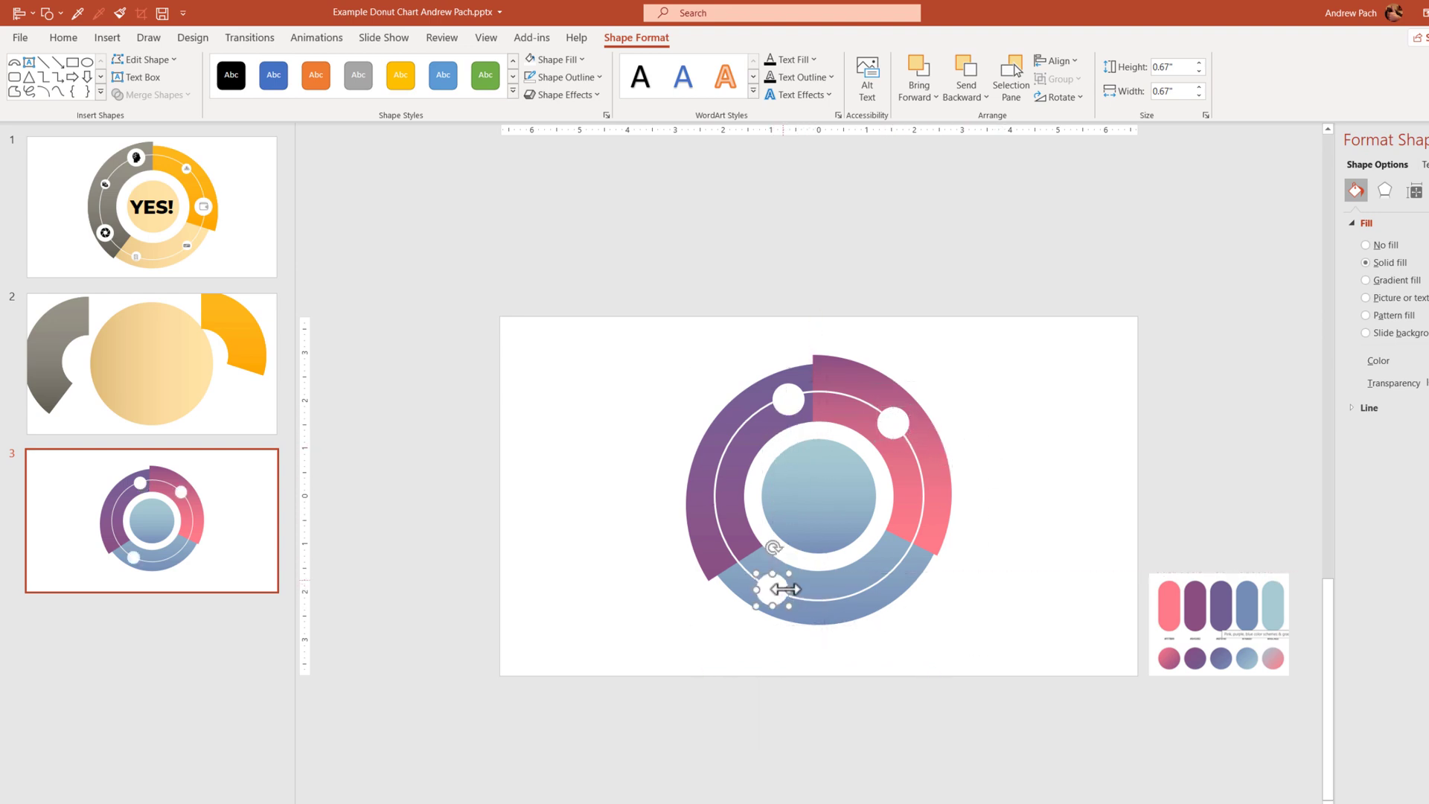
{"action": "key", "text": "ctrl+d"}
{"action": "left_click_drag", "start_coordinate": [828, 641], "coordinate": [883, 581]}
{"action": "left_click_drag", "start_coordinate": [998, 575], "coordinate": [930, 484]}
{"action": "left_click_drag", "start_coordinate": [966, 422], "coordinate": [716, 479]}
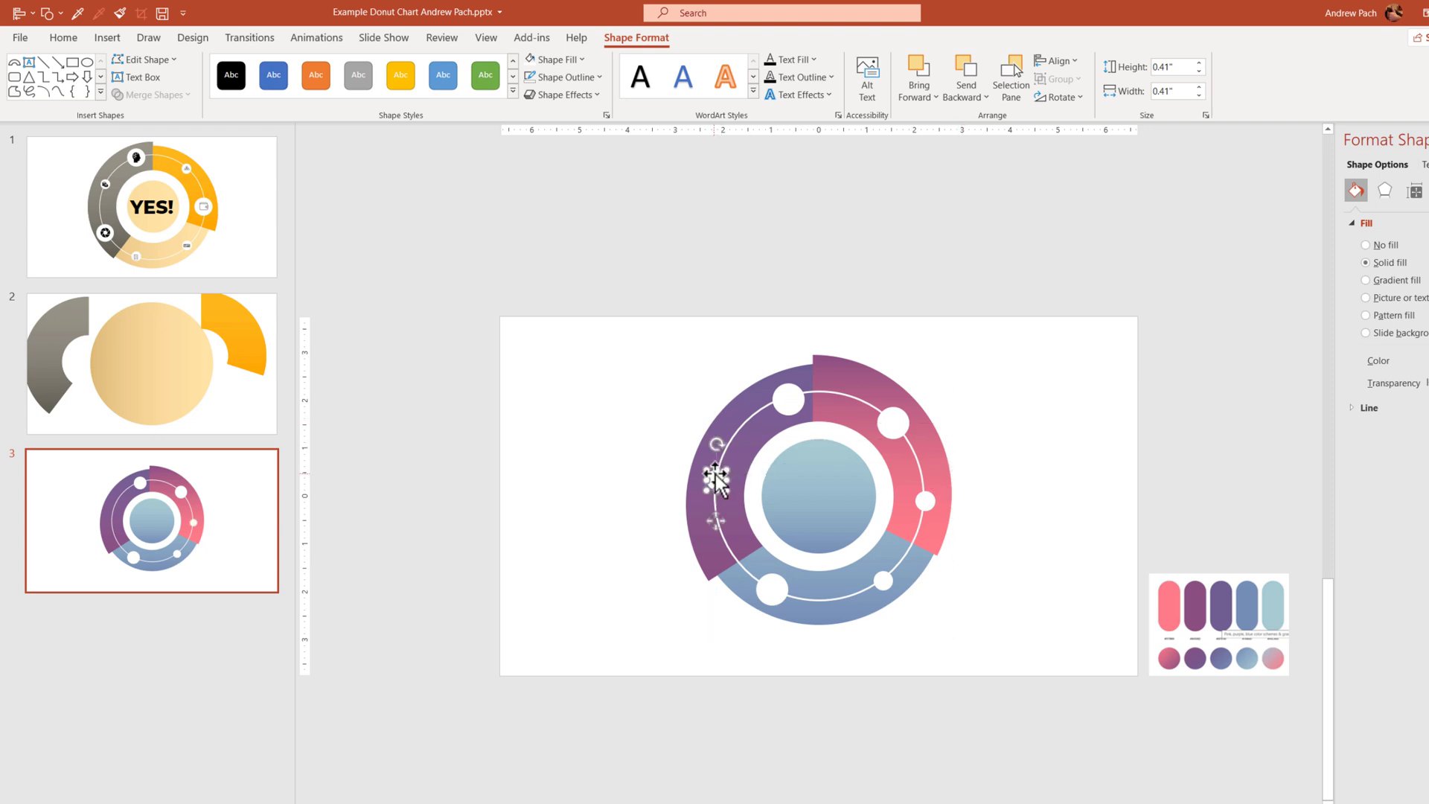
{"action": "key", "text": "Escape"}
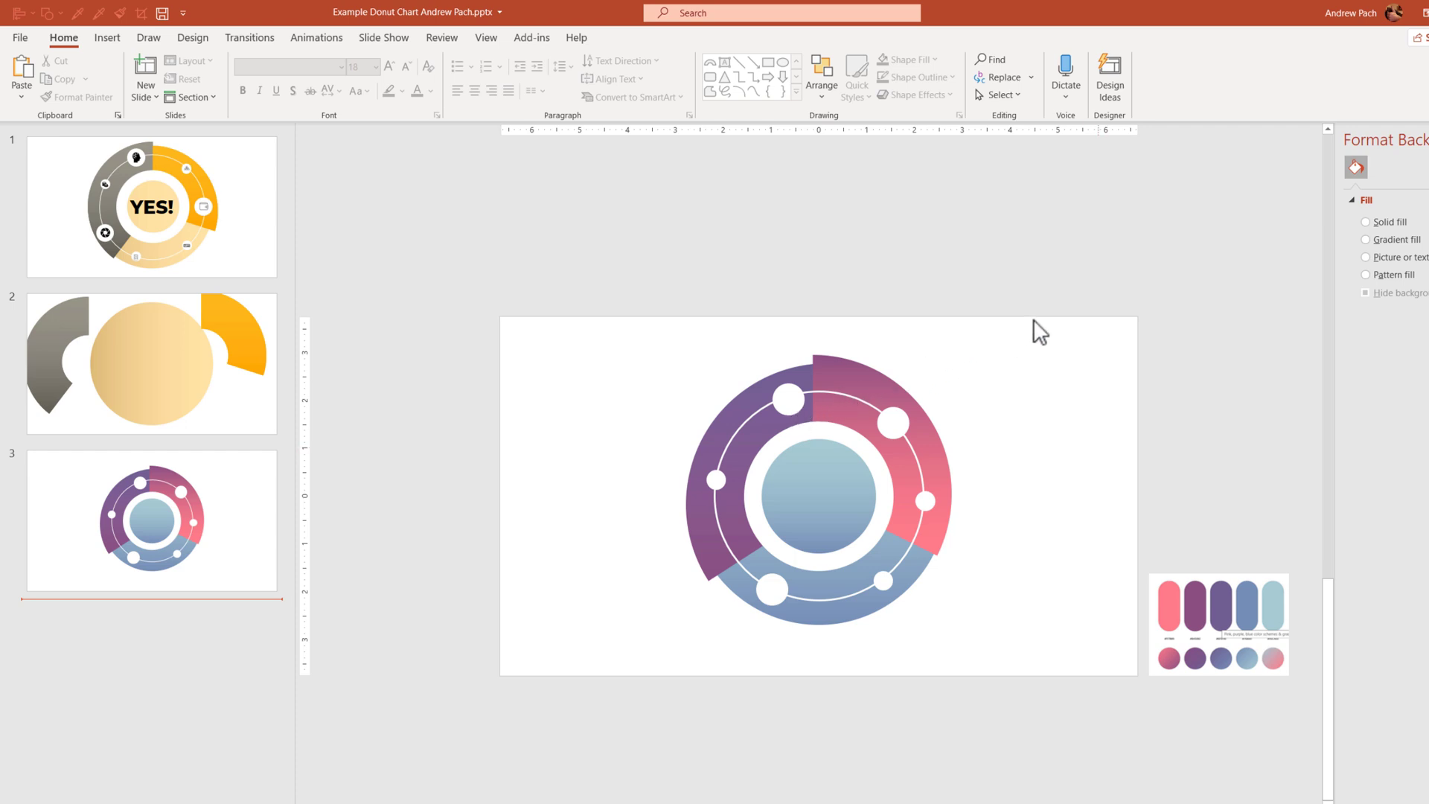
Step: Insert the beetle, beach ball and binoculars icons from the stock icon library
{"action": "left_click", "coordinate": [119, 39]}
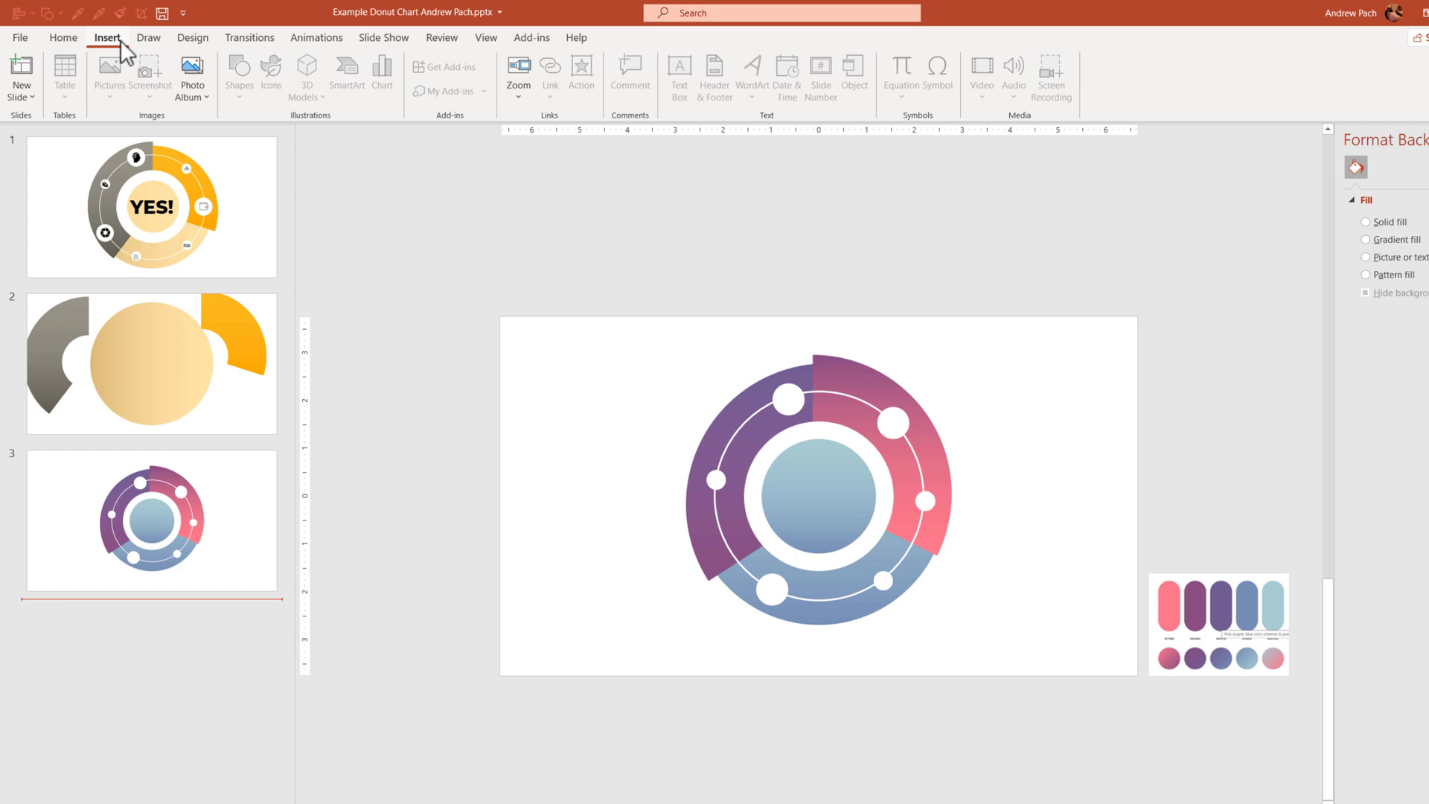
{"action": "left_click", "coordinate": [537, 253]}
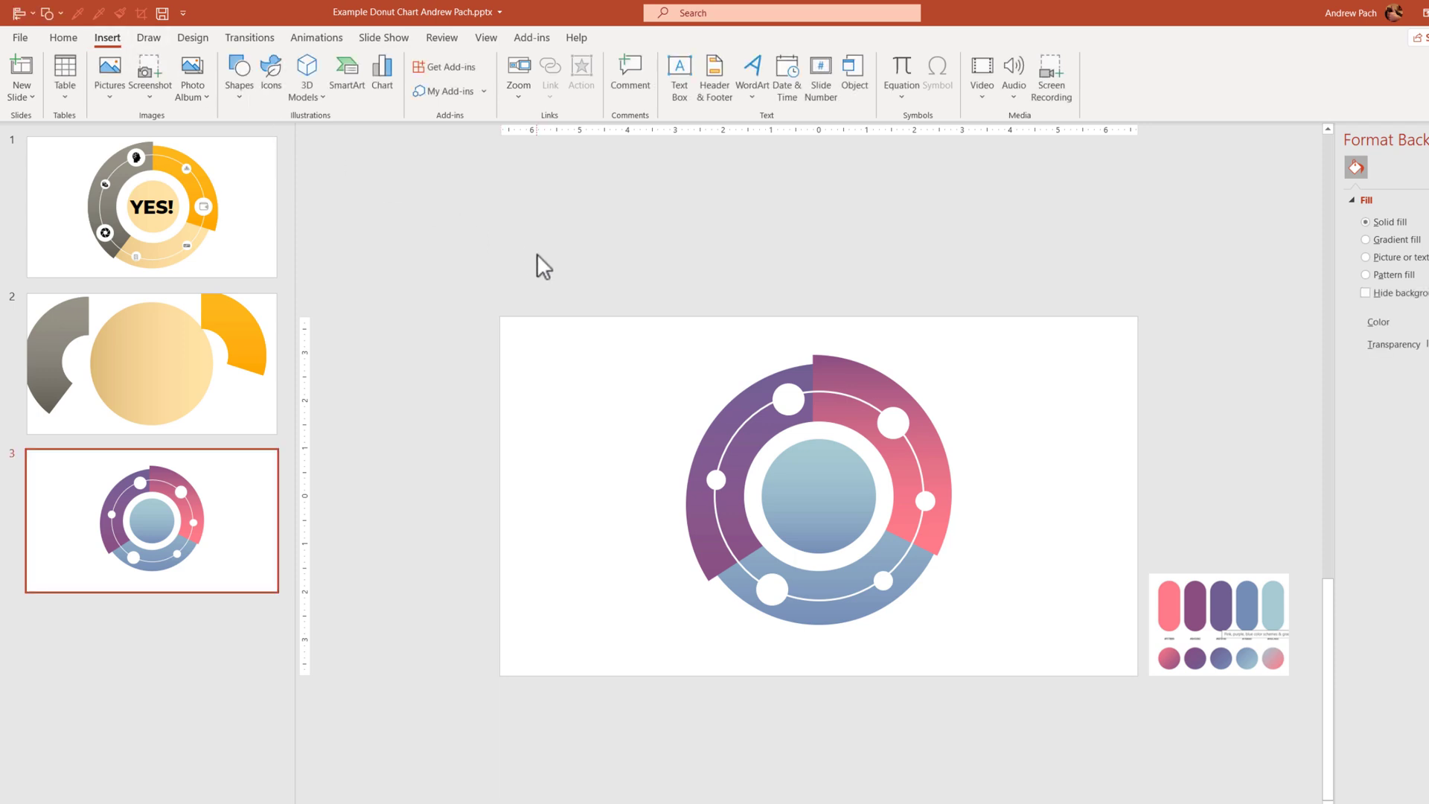
{"action": "left_click", "coordinate": [149, 37]}
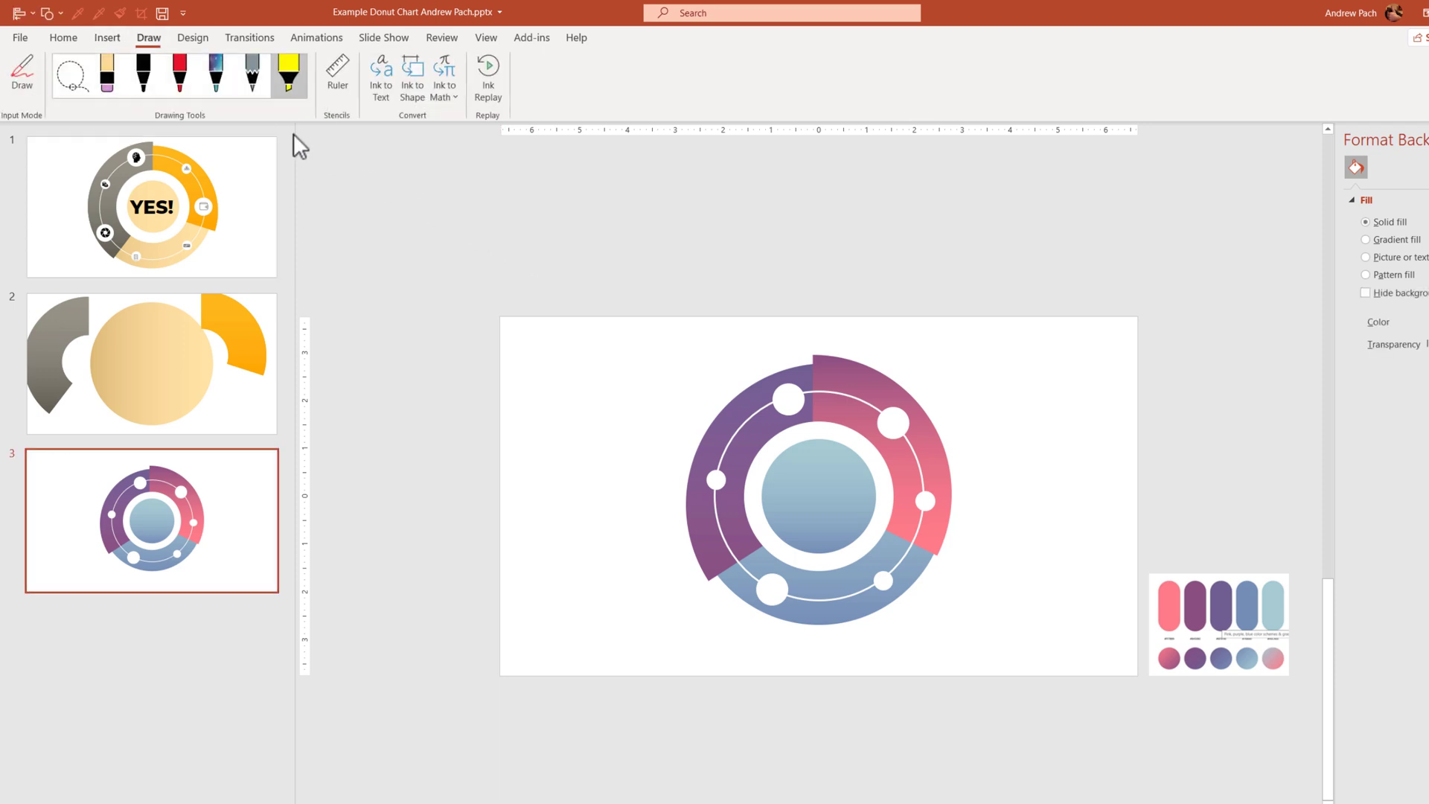
{"action": "left_click", "coordinate": [107, 43]}
{"action": "left_click", "coordinate": [271, 74]}
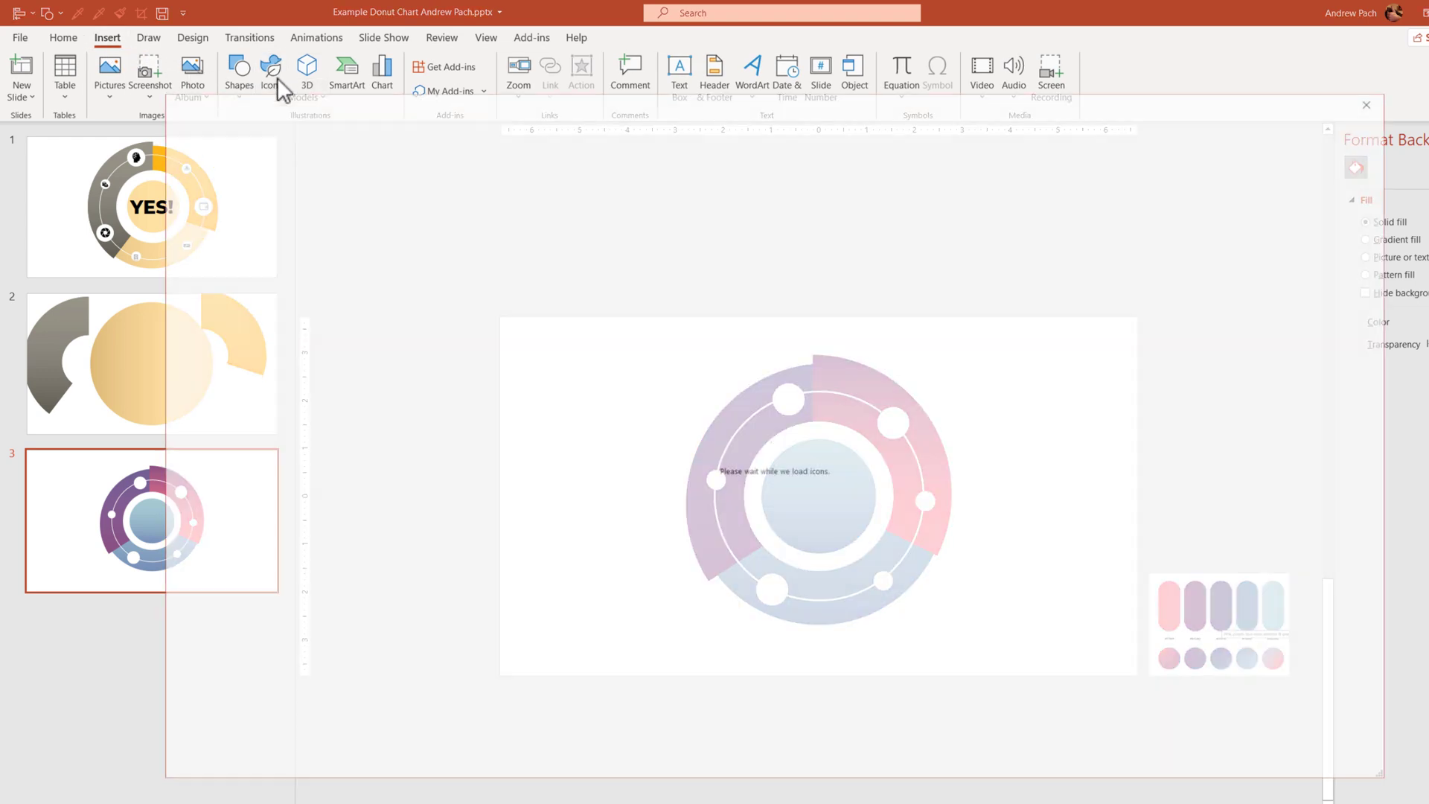
{"action": "left_click", "coordinate": [654, 519]}
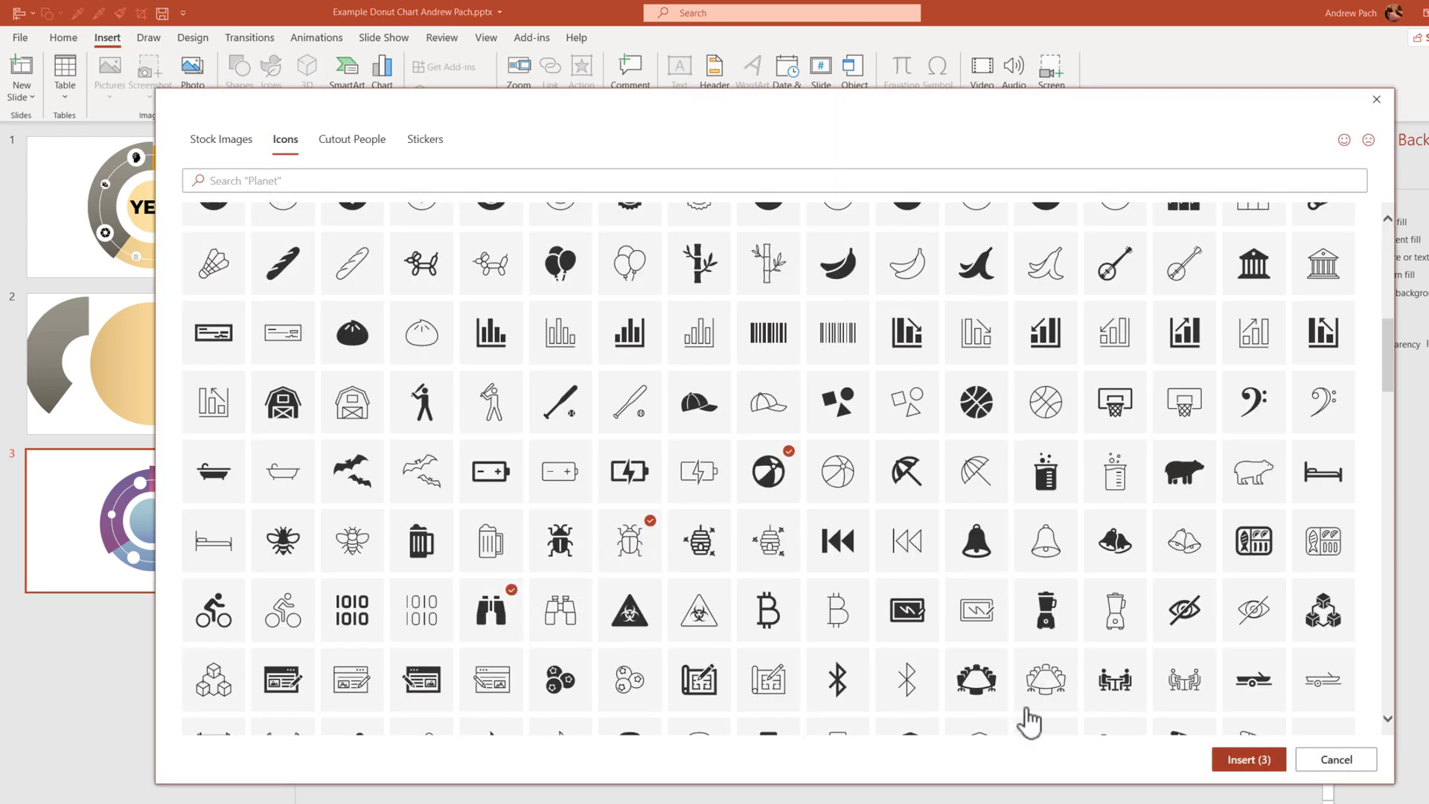
{"action": "left_click", "coordinate": [1250, 763]}
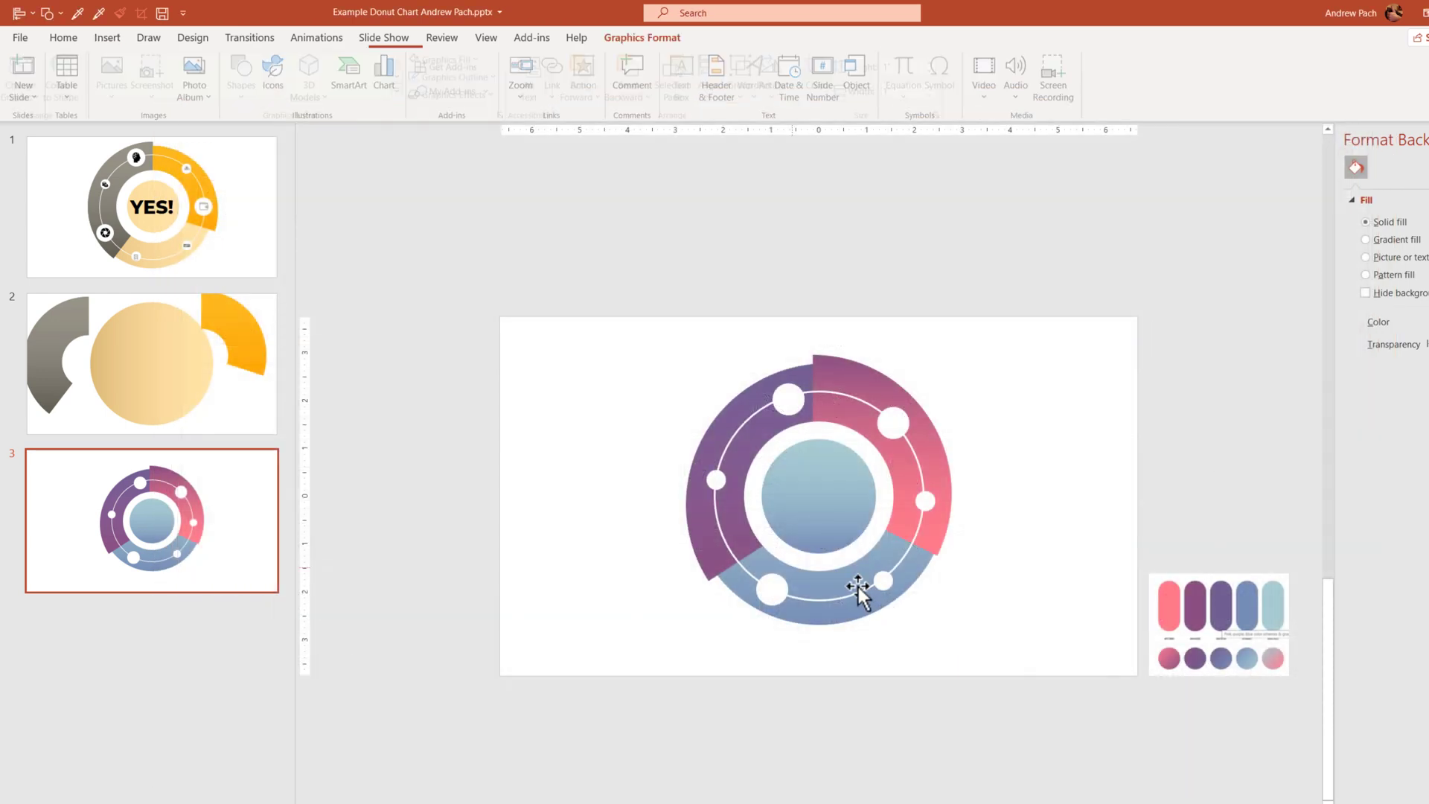
Step: Resize the icons to 0.53" and place beetle top, ball upper right, binoculars bottom on white circles
{"action": "scroll", "coordinate": [859, 586], "scroll_direction": "up", "scroll_amount": 3}
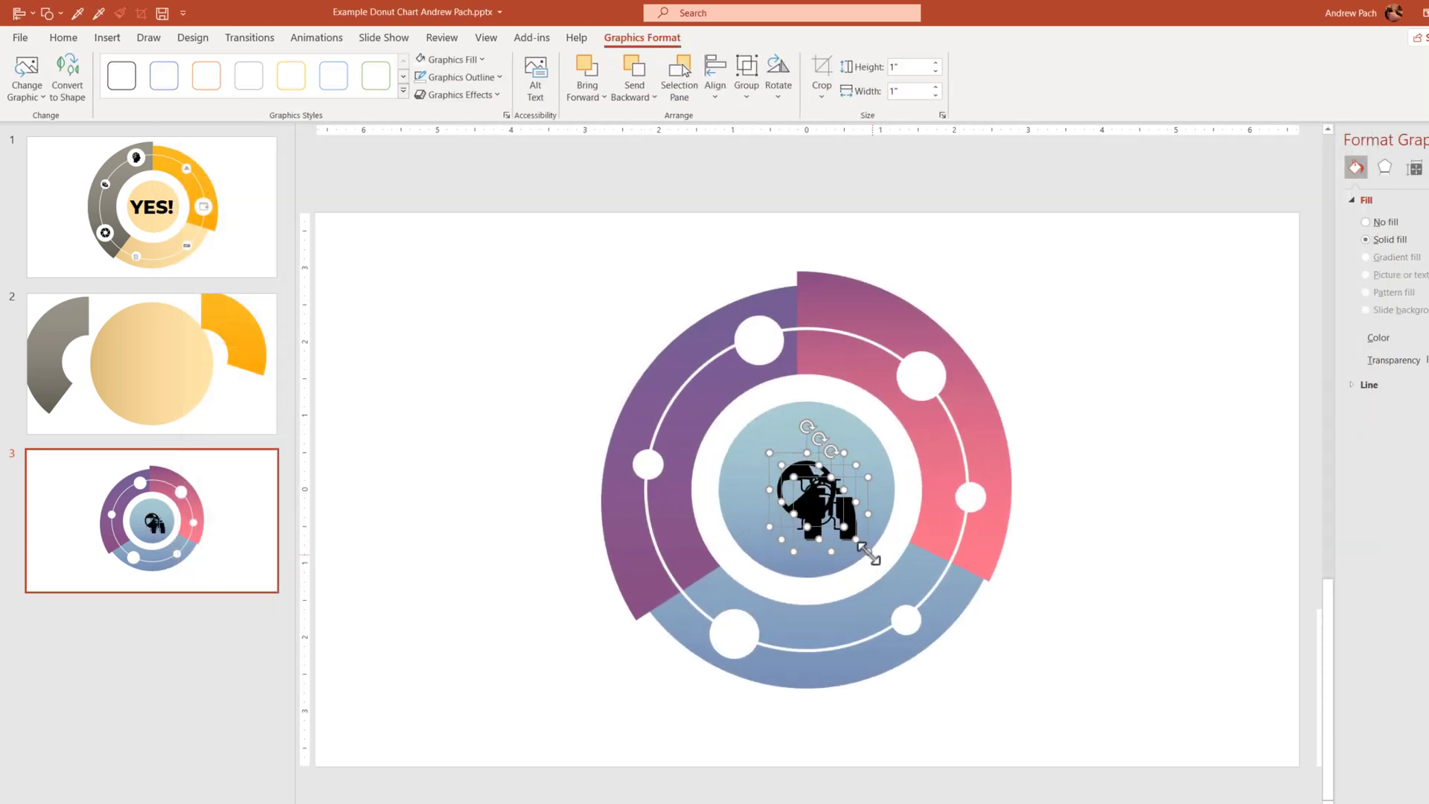
{"action": "left_click_drag", "start_coordinate": [868, 551], "coordinate": [760, 340]}
{"action": "left_click_drag", "start_coordinate": [788, 470], "coordinate": [820, 459]}
{"action": "left_click_drag", "start_coordinate": [897, 415], "coordinate": [921, 374]}
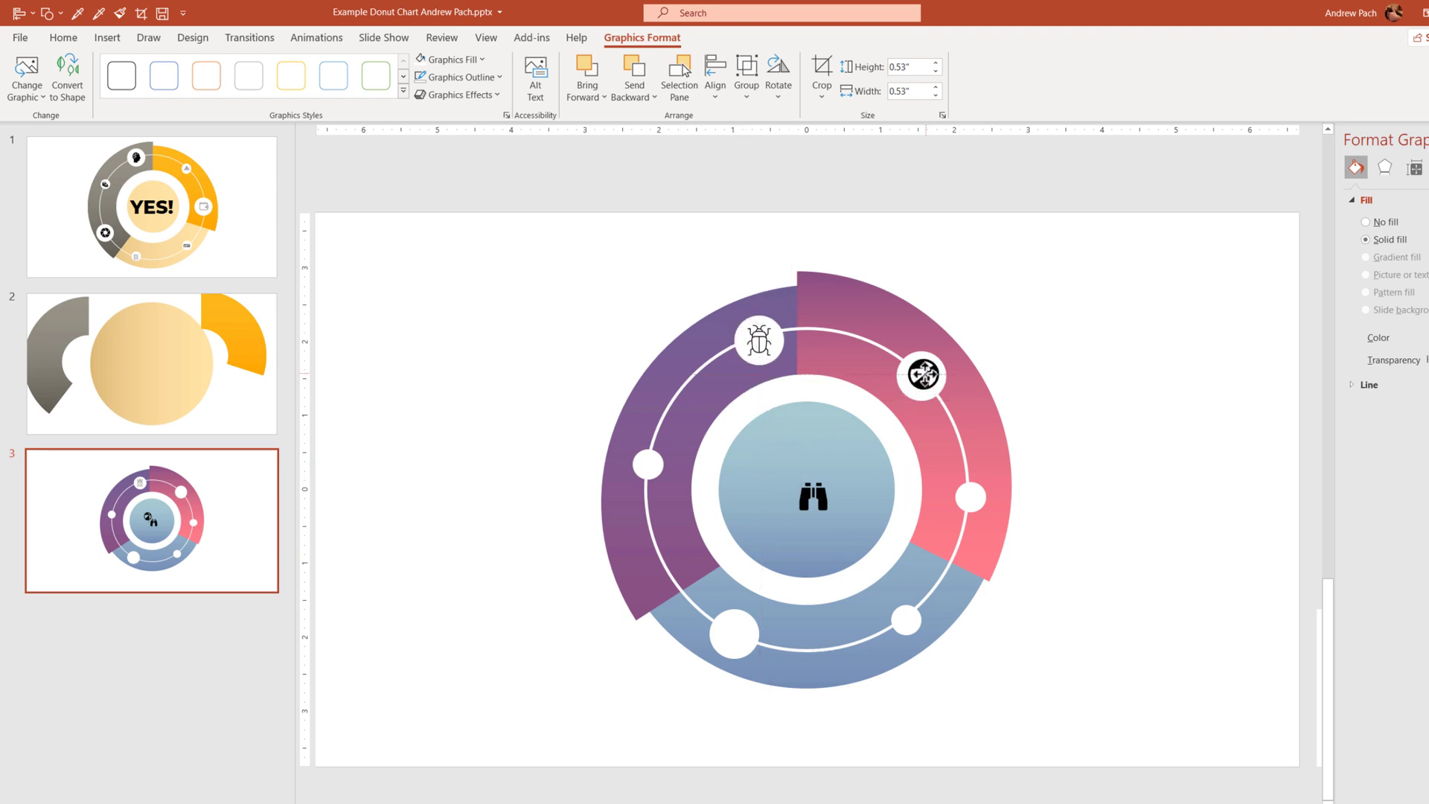
{"action": "left_click_drag", "start_coordinate": [804, 512], "coordinate": [719, 664]}
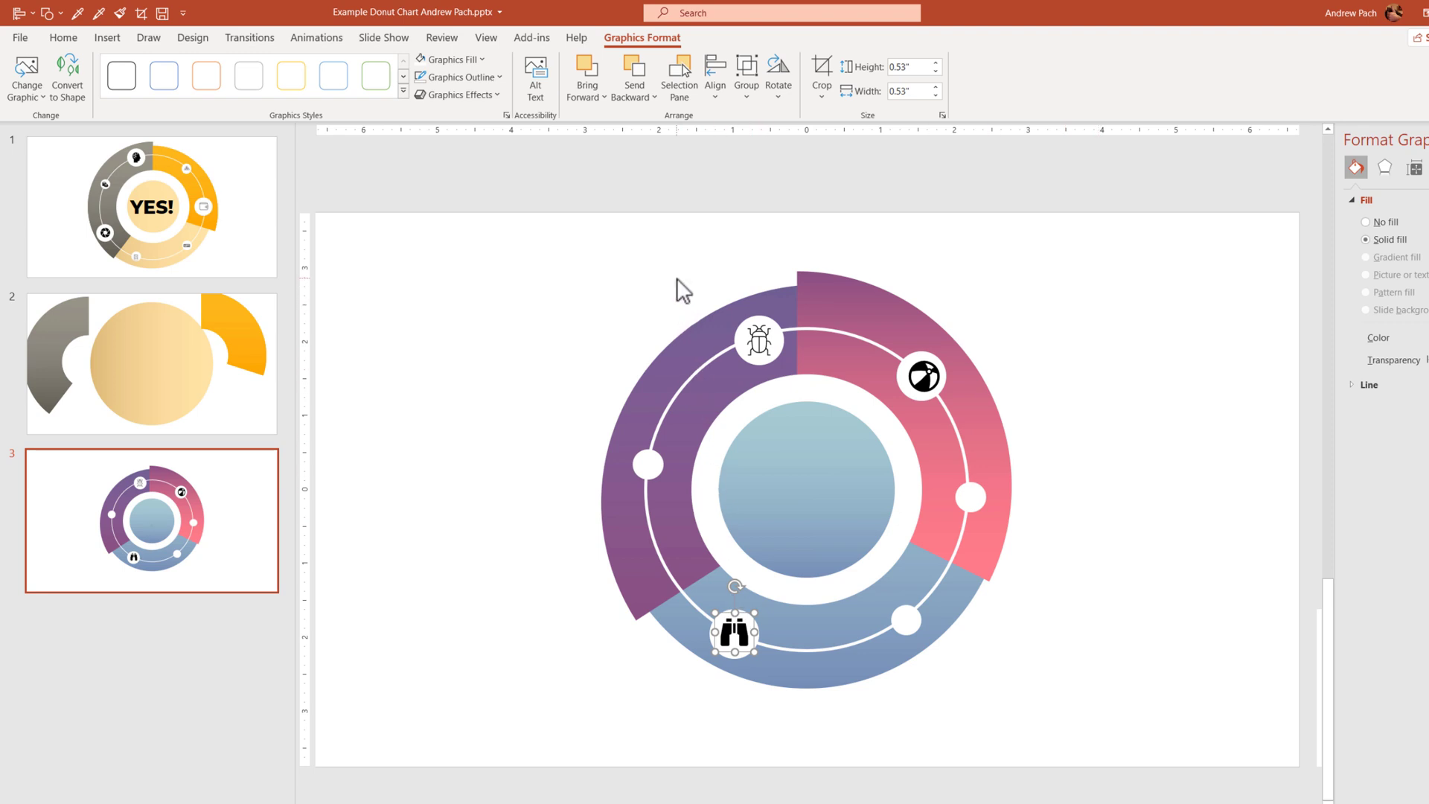
{"action": "left_click_drag", "start_coordinate": [677, 284], "coordinate": [804, 381]}
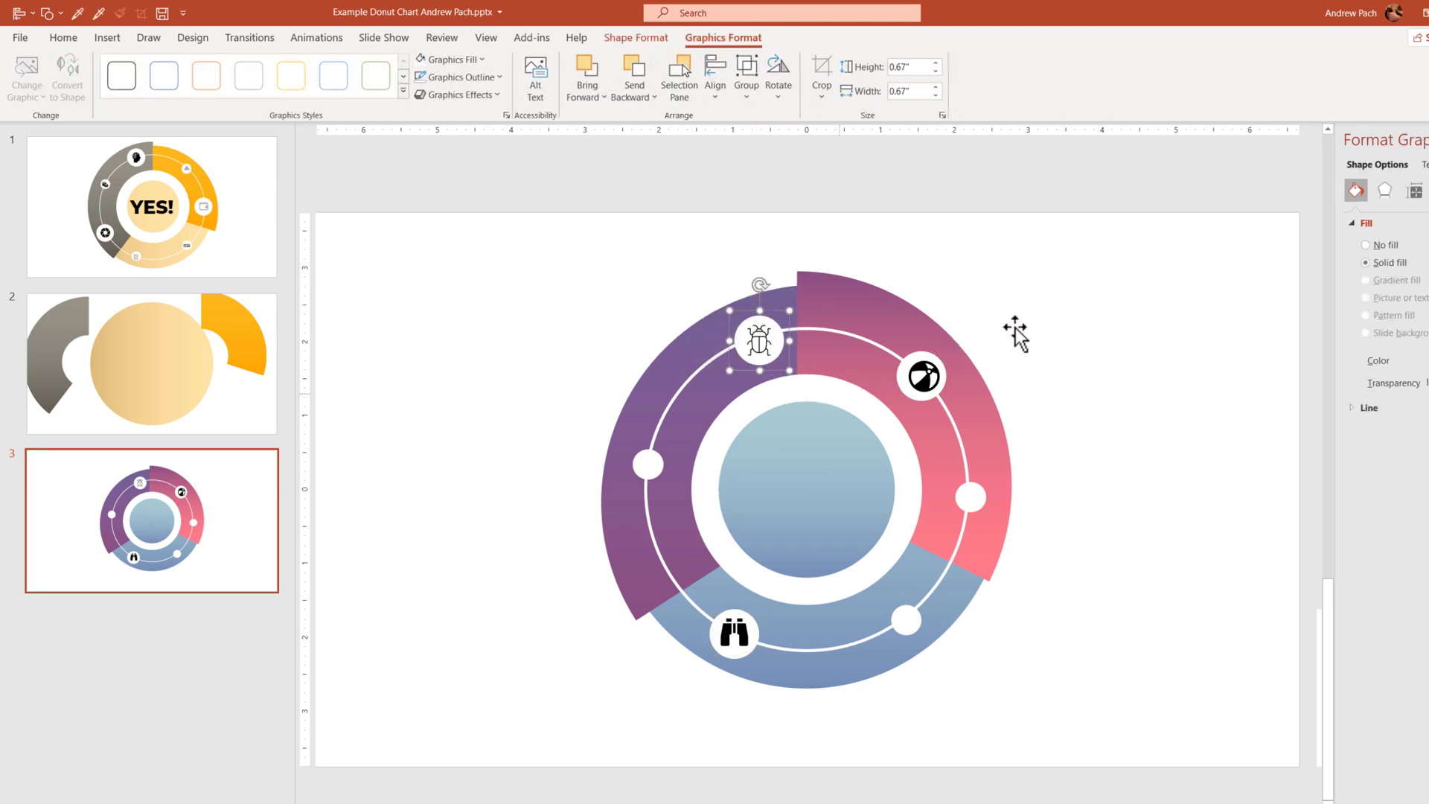
{"action": "left_click_drag", "start_coordinate": [1040, 319], "coordinate": [886, 426]}
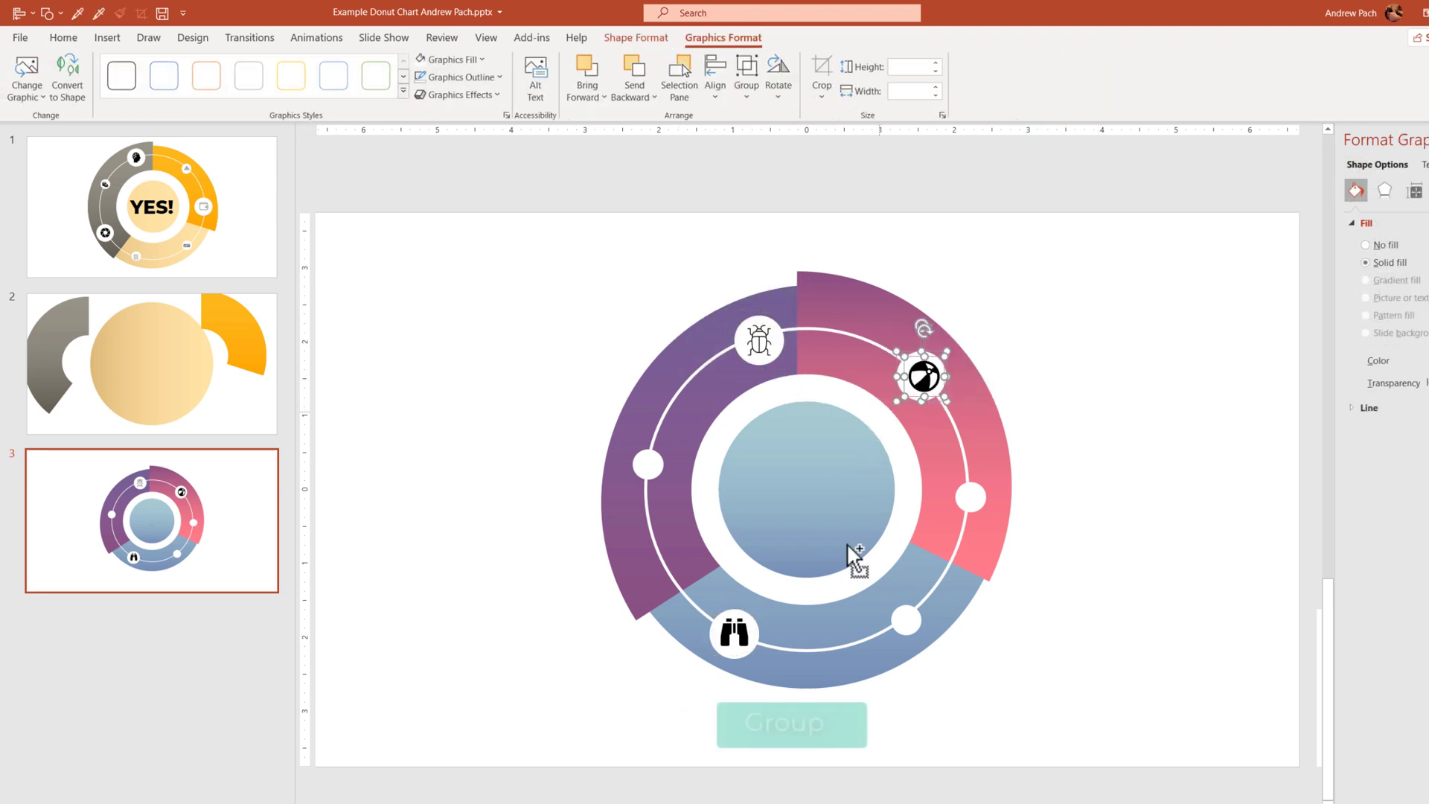
Step: Group the three icons, the white dots and the thin ring with Ctrl+G, then centre the group on the donut
{"action": "left_click", "coordinate": [700, 607]}
{"action": "left_click", "coordinate": [700, 606], "text": "shift"}
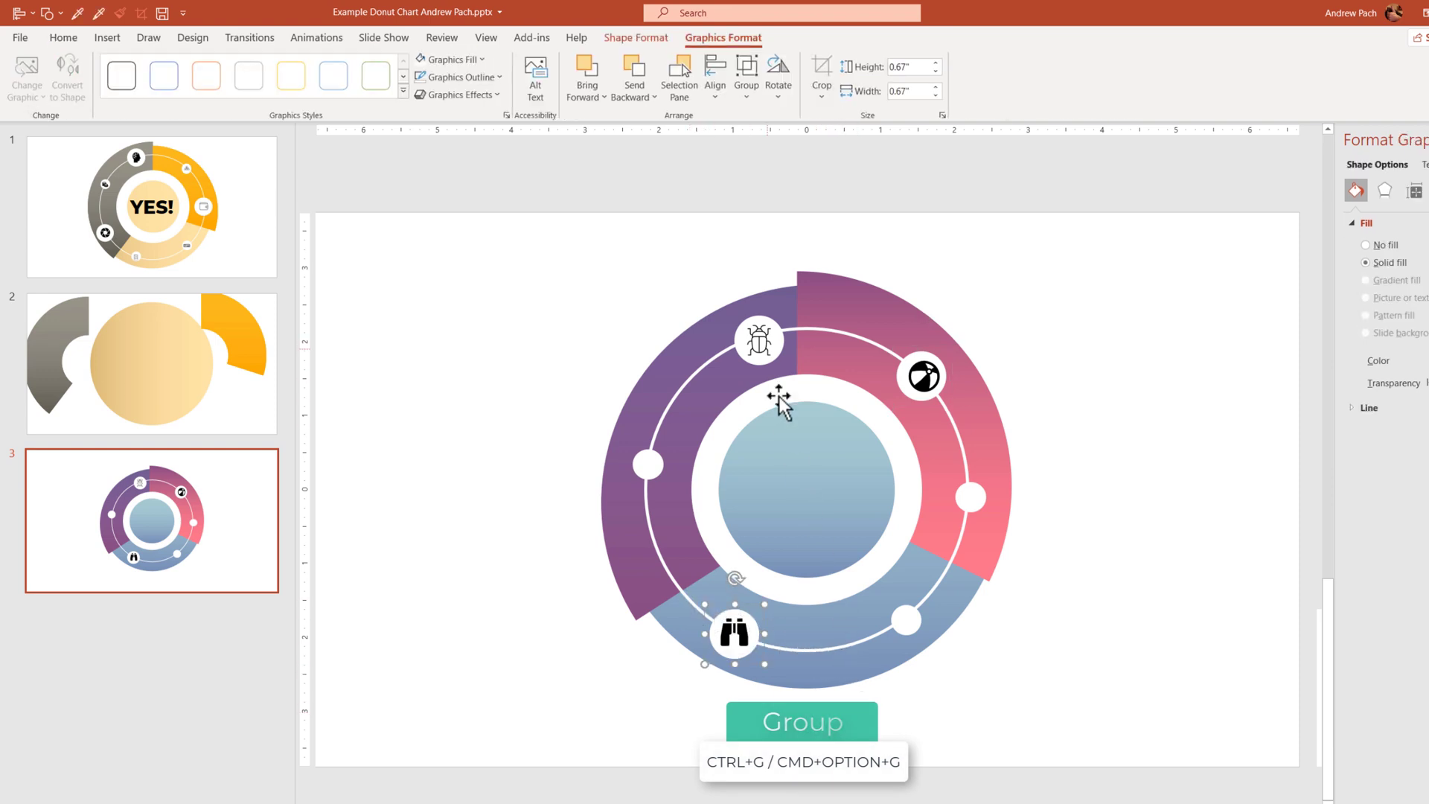
{"action": "left_click", "coordinate": [759, 341], "text": "shift"}
{"action": "left_click", "coordinate": [906, 369], "text": "shift"}
{"action": "left_click", "coordinate": [868, 341], "text": "shift"}
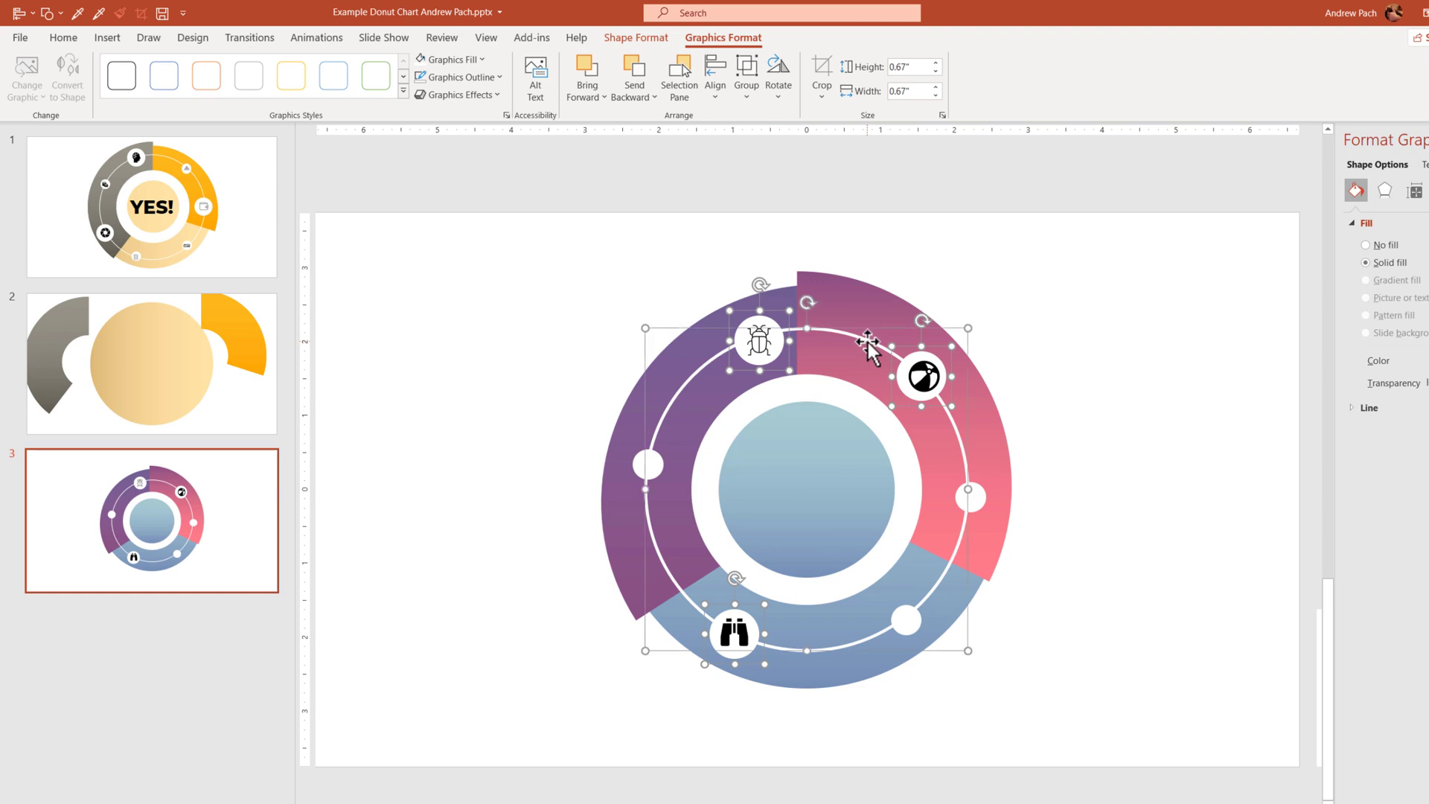
{"action": "left_click", "coordinate": [649, 464], "text": "shift"}
{"action": "left_click", "coordinate": [906, 622], "text": "shift"}
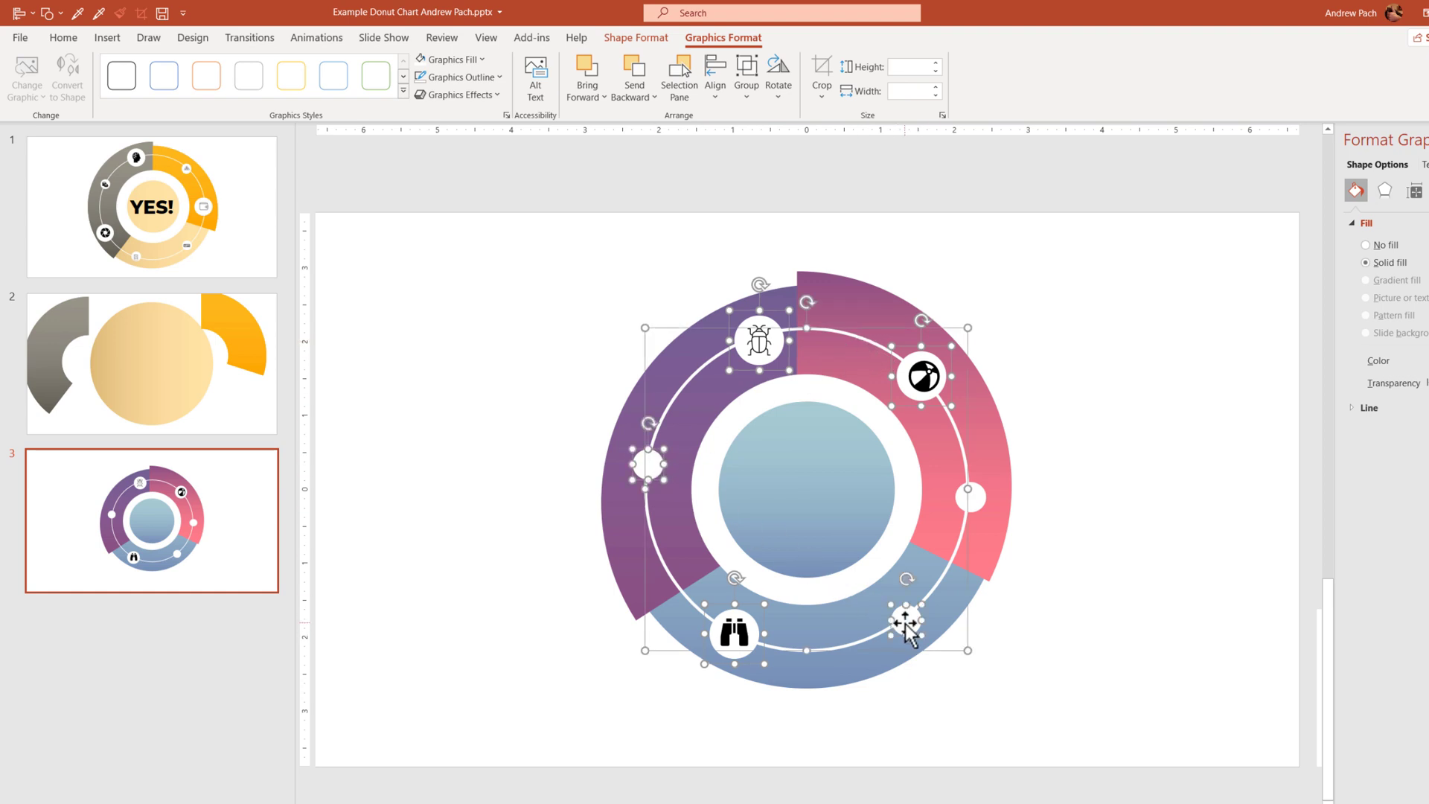
{"action": "left_click", "coordinate": [978, 498], "text": "shift"}
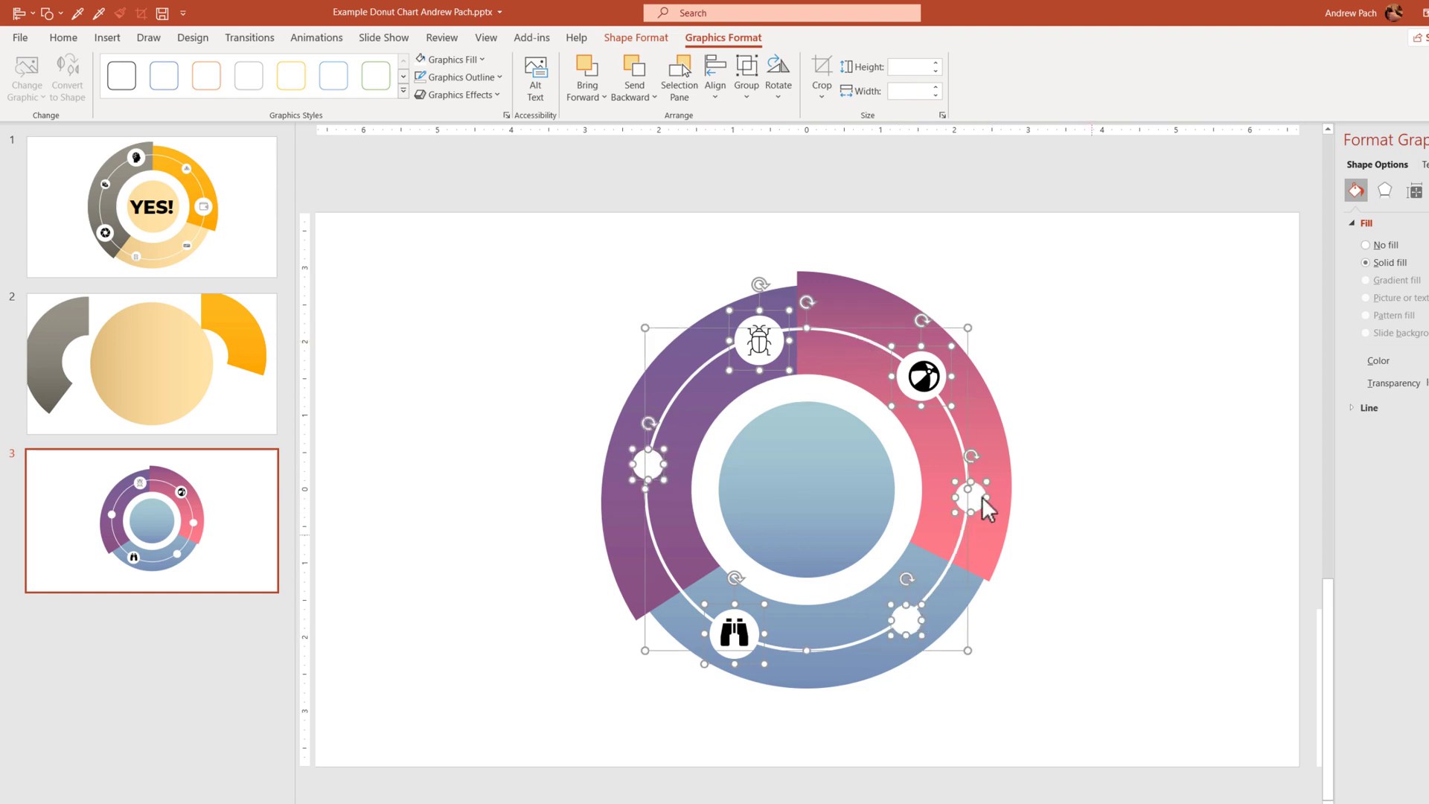
{"action": "key", "text": "ctrl+g"}
{"action": "scroll", "coordinate": [960, 479], "scroll_direction": "down", "scroll_amount": 3}
{"action": "mouse_move", "coordinate": [872, 365]}
{"action": "left_mouse_down"}
{"action": "mouse_move", "coordinate": [1005, 306]}
{"action": "mouse_move", "coordinate": [993, 287]}
{"action": "mouse_move", "coordinate": [863, 384]}
{"action": "mouse_move", "coordinate": [874, 365]}
{"action": "left_mouse_up"}
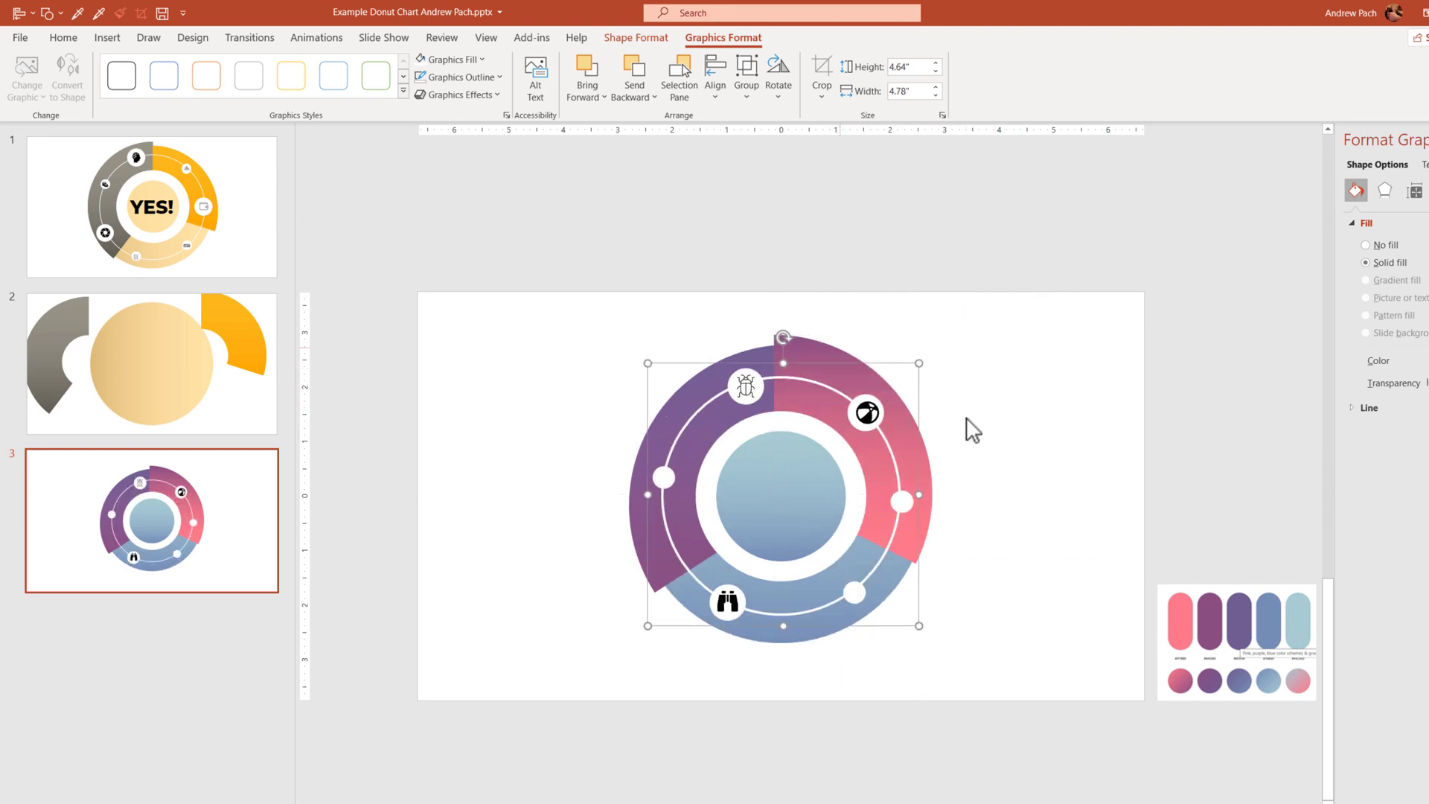
Step: Apply the Spin animation to the grouped ring
{"action": "left_click", "coordinate": [318, 38]}
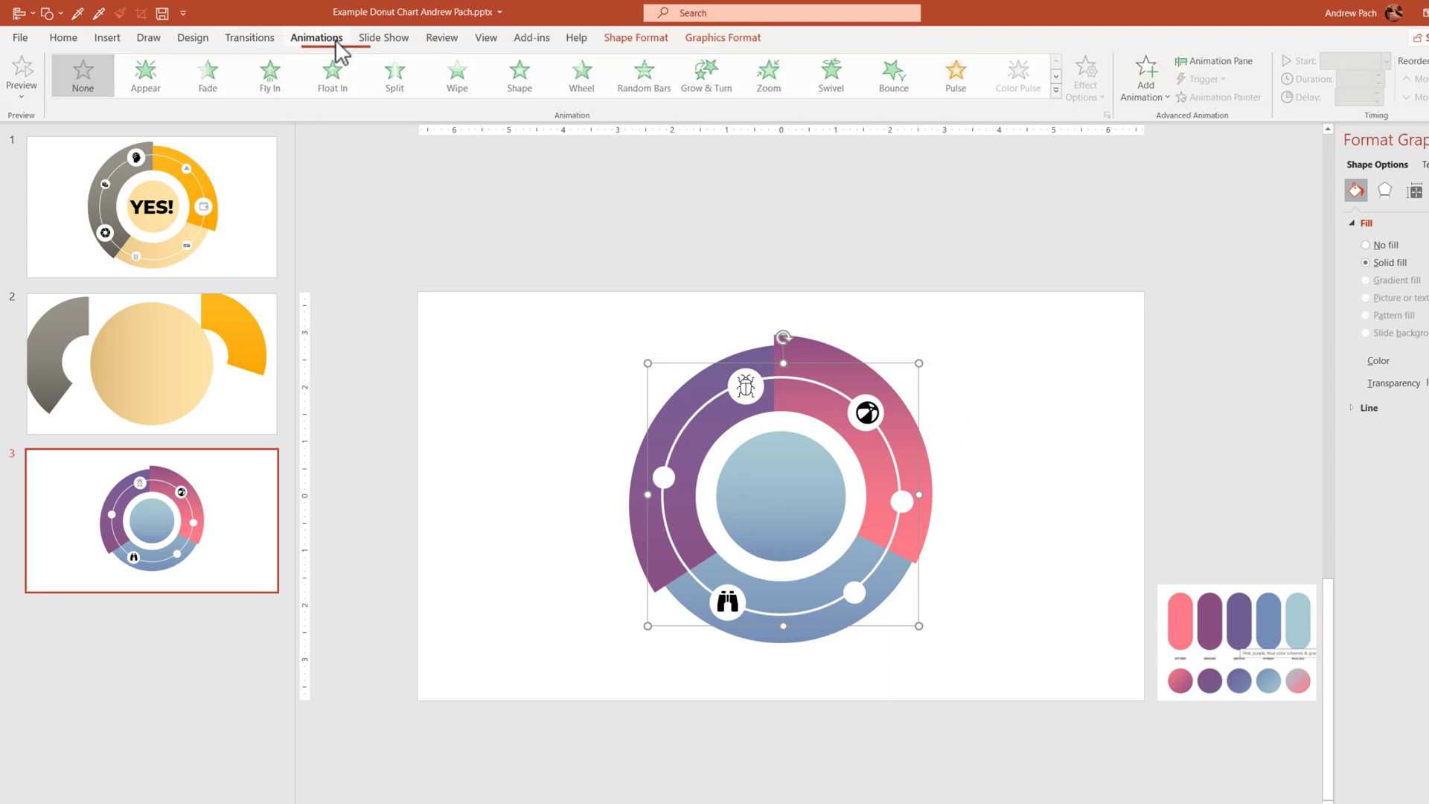
{"action": "left_click", "coordinate": [1057, 90]}
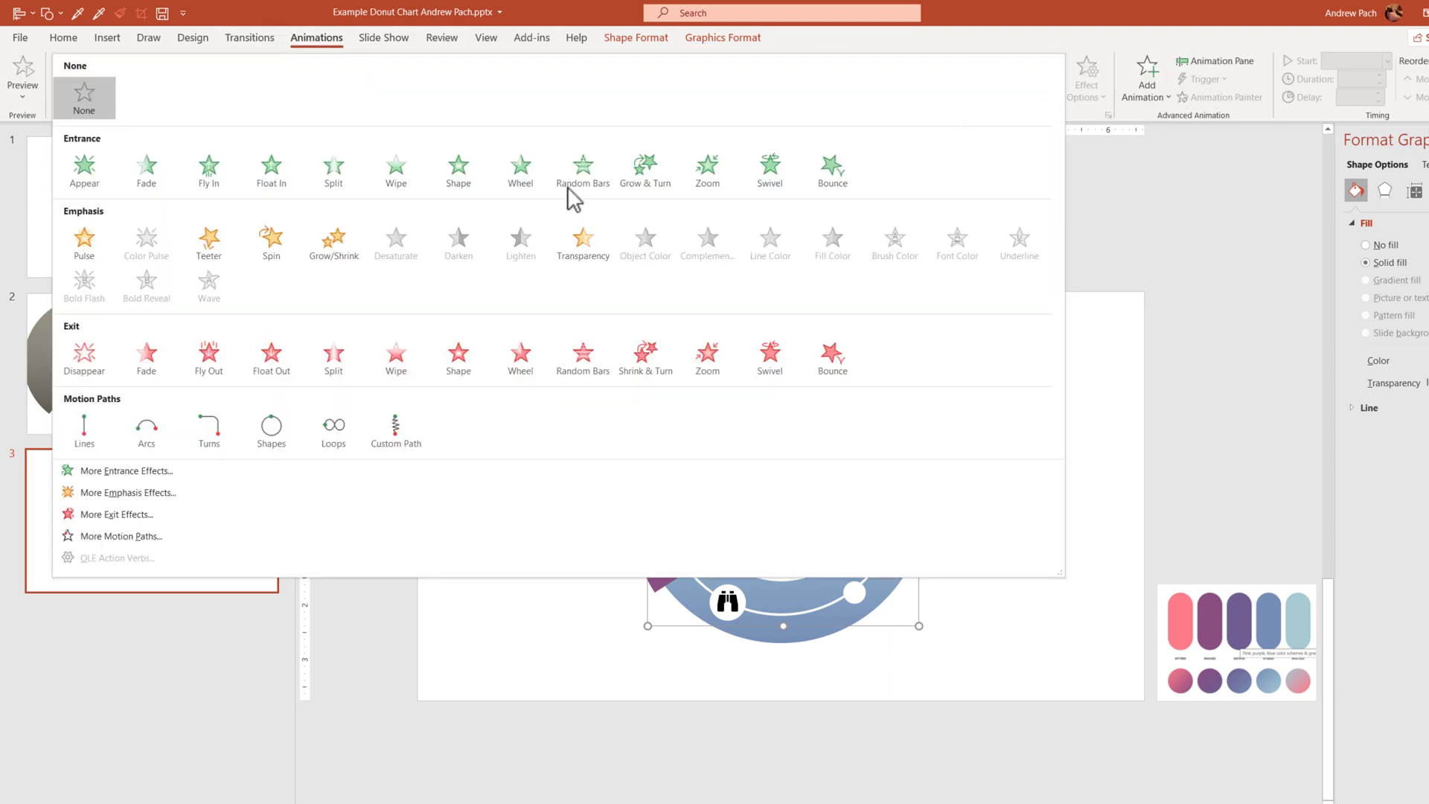
{"action": "left_click", "coordinate": [275, 242]}
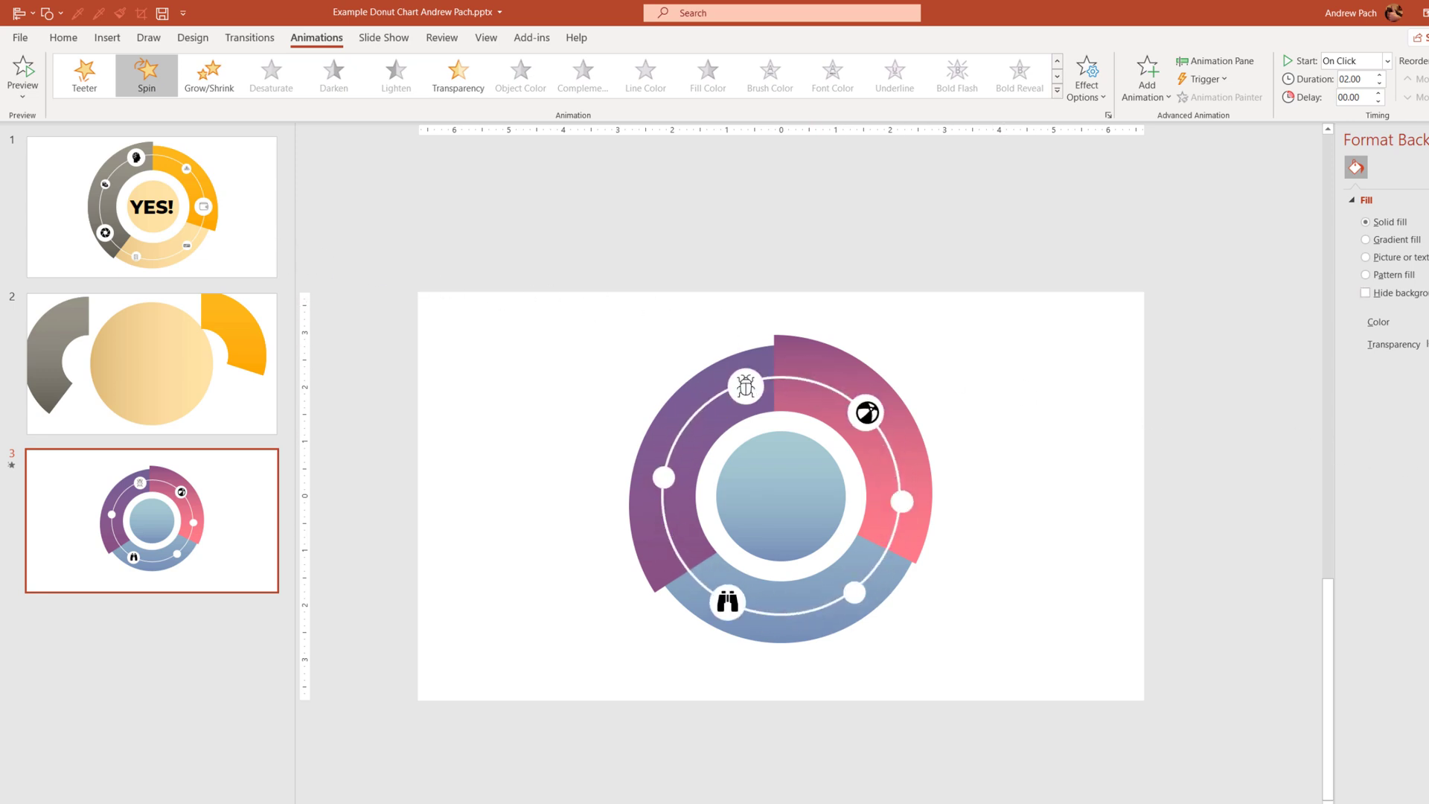
{"action": "left_click", "coordinate": [1414, 128]}
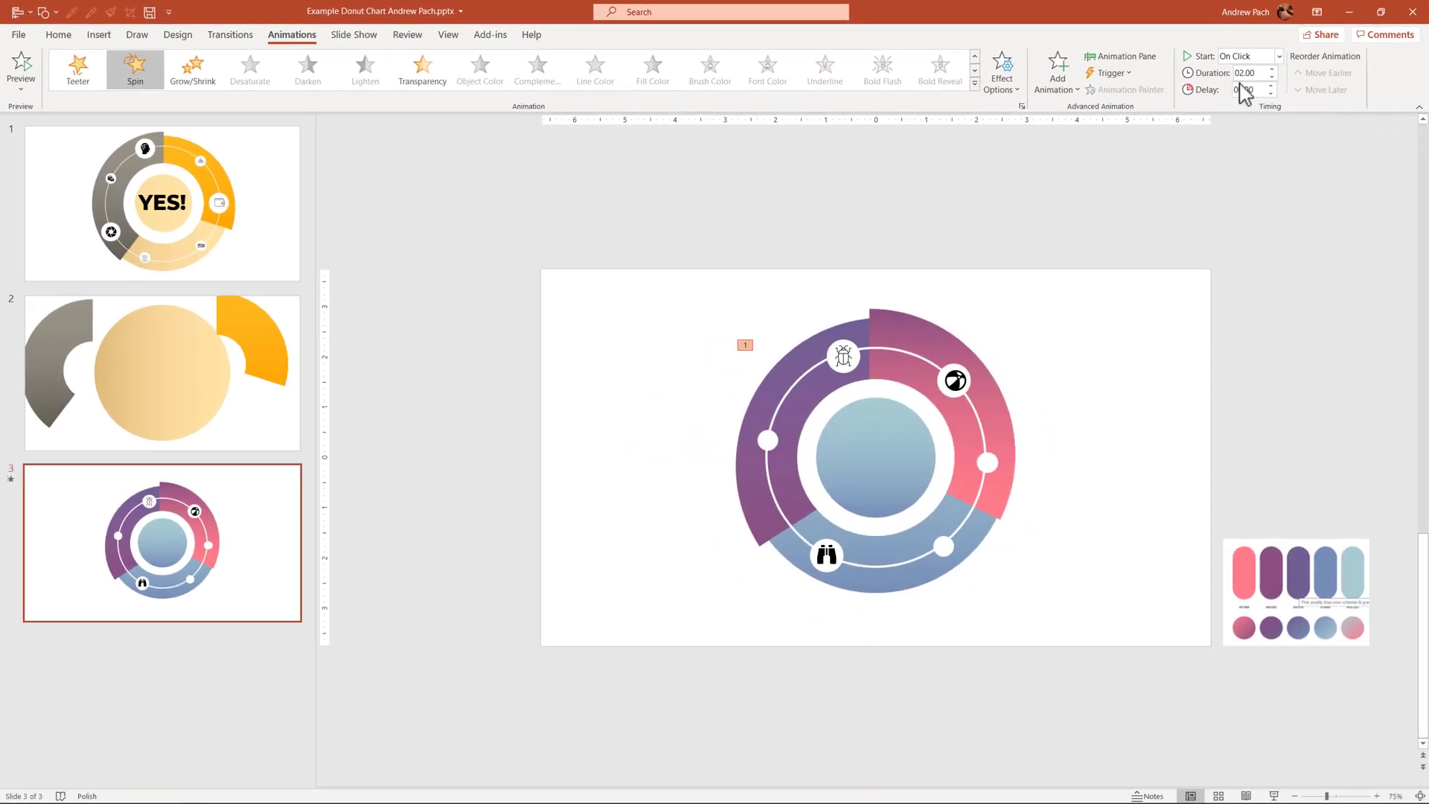
Step: Set the spin to 6.25 seconds, repeating until the end of the slide
{"action": "left_click", "coordinate": [1125, 57]}
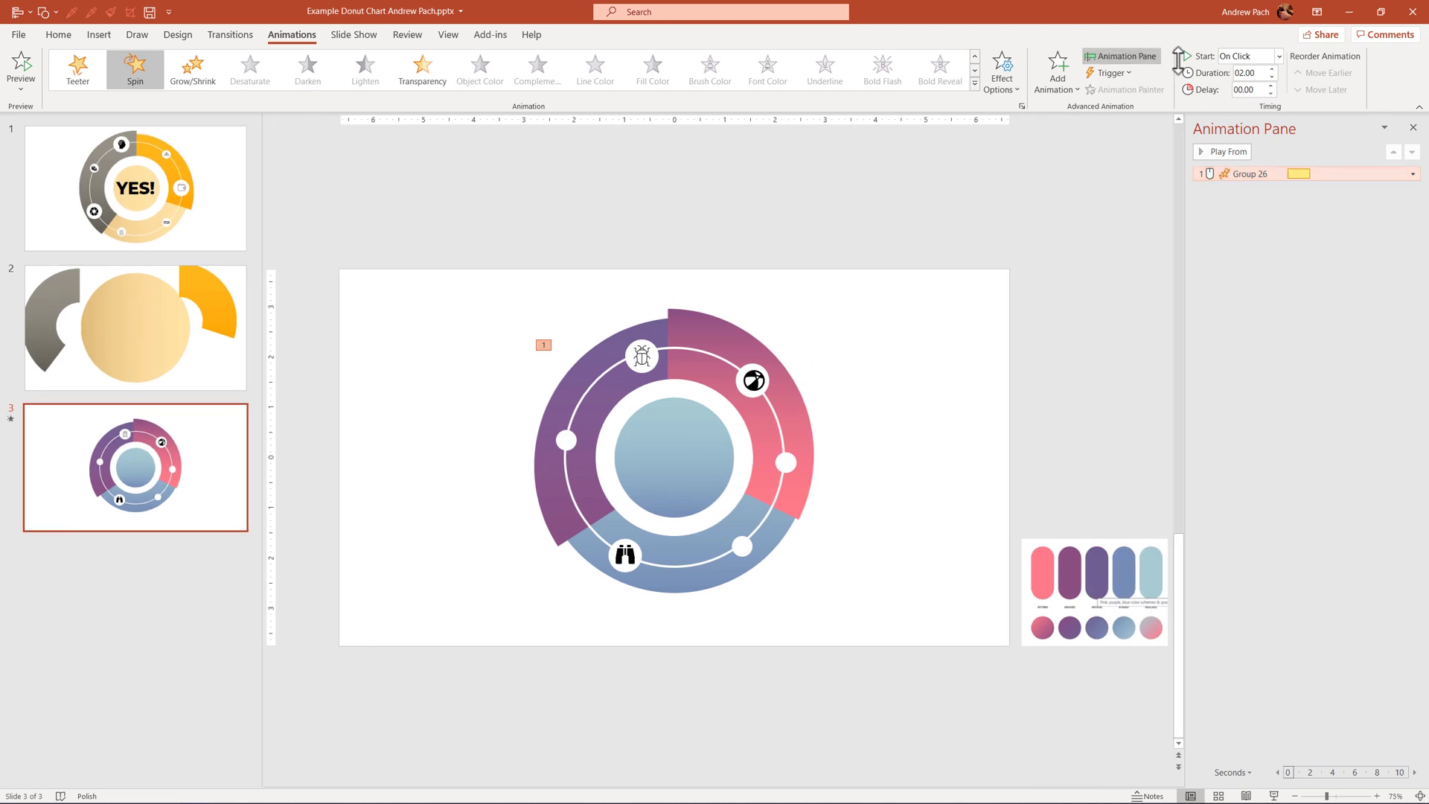
{"action": "left_click", "coordinate": [1273, 68]}
{"action": "left_click", "coordinate": [1273, 67]}
{"action": "left_click", "coordinate": [1273, 68]}
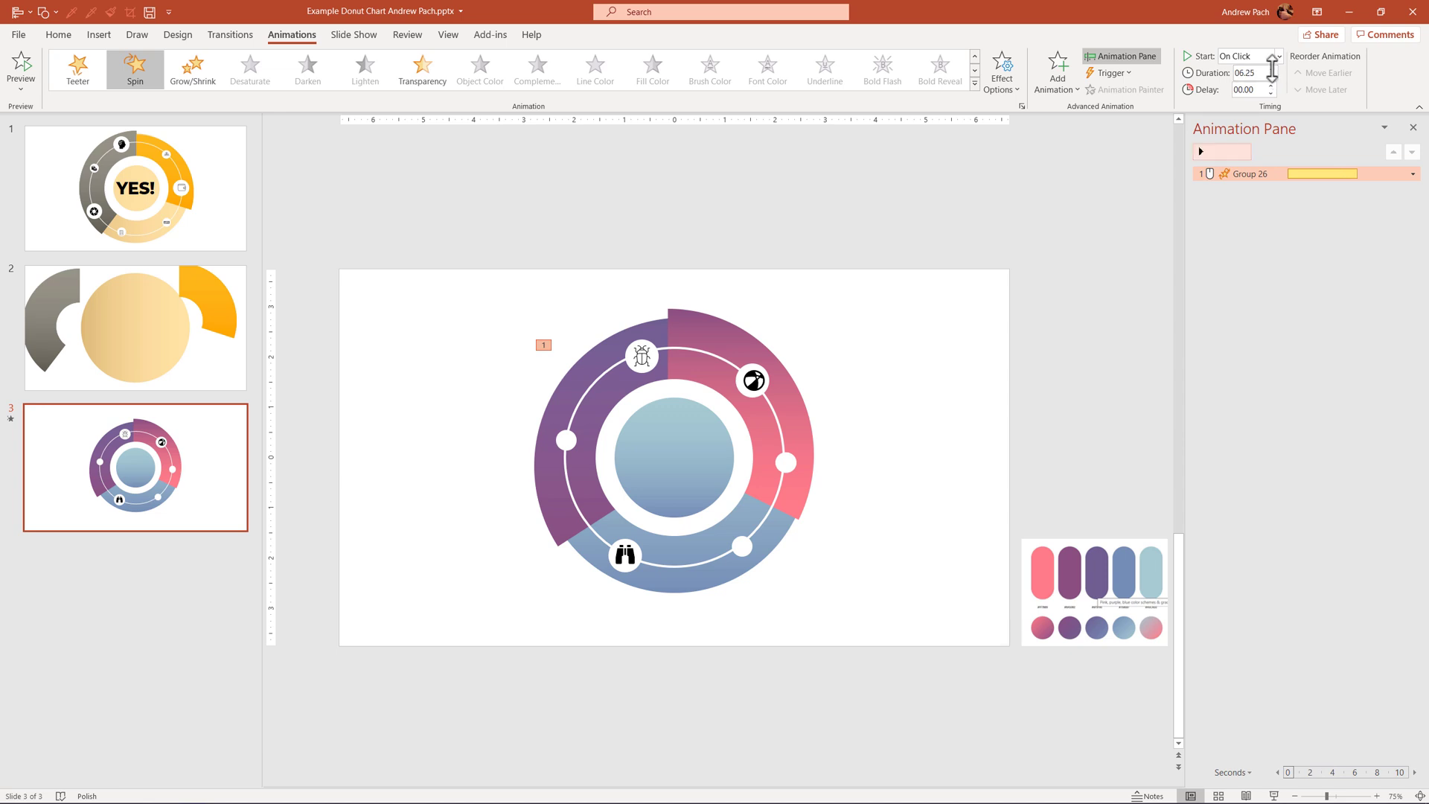
{"action": "double_click", "coordinate": [1303, 174]}
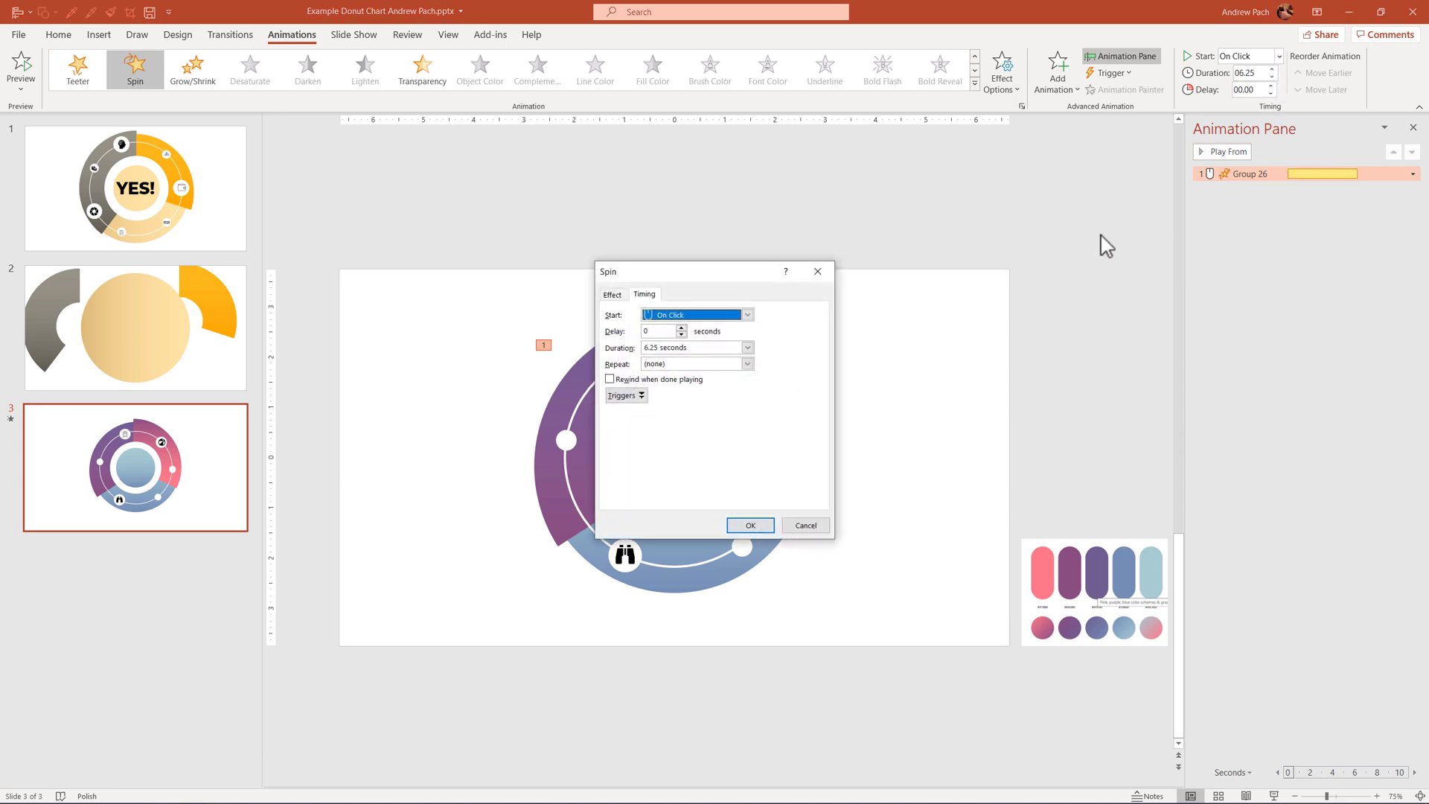
{"action": "left_click", "coordinate": [677, 364]}
{"action": "left_click", "coordinate": [748, 364]}
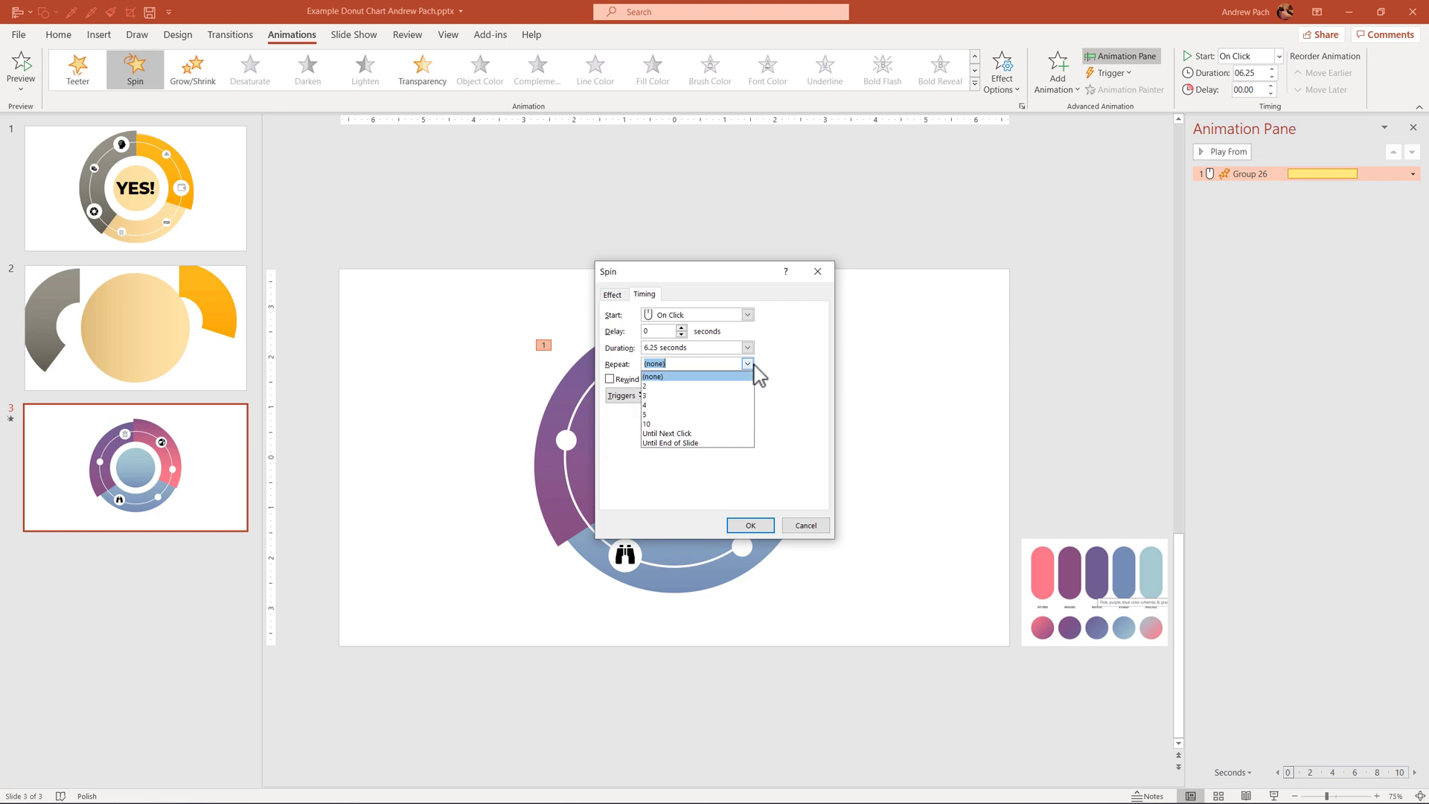
{"action": "left_click", "coordinate": [720, 442]}
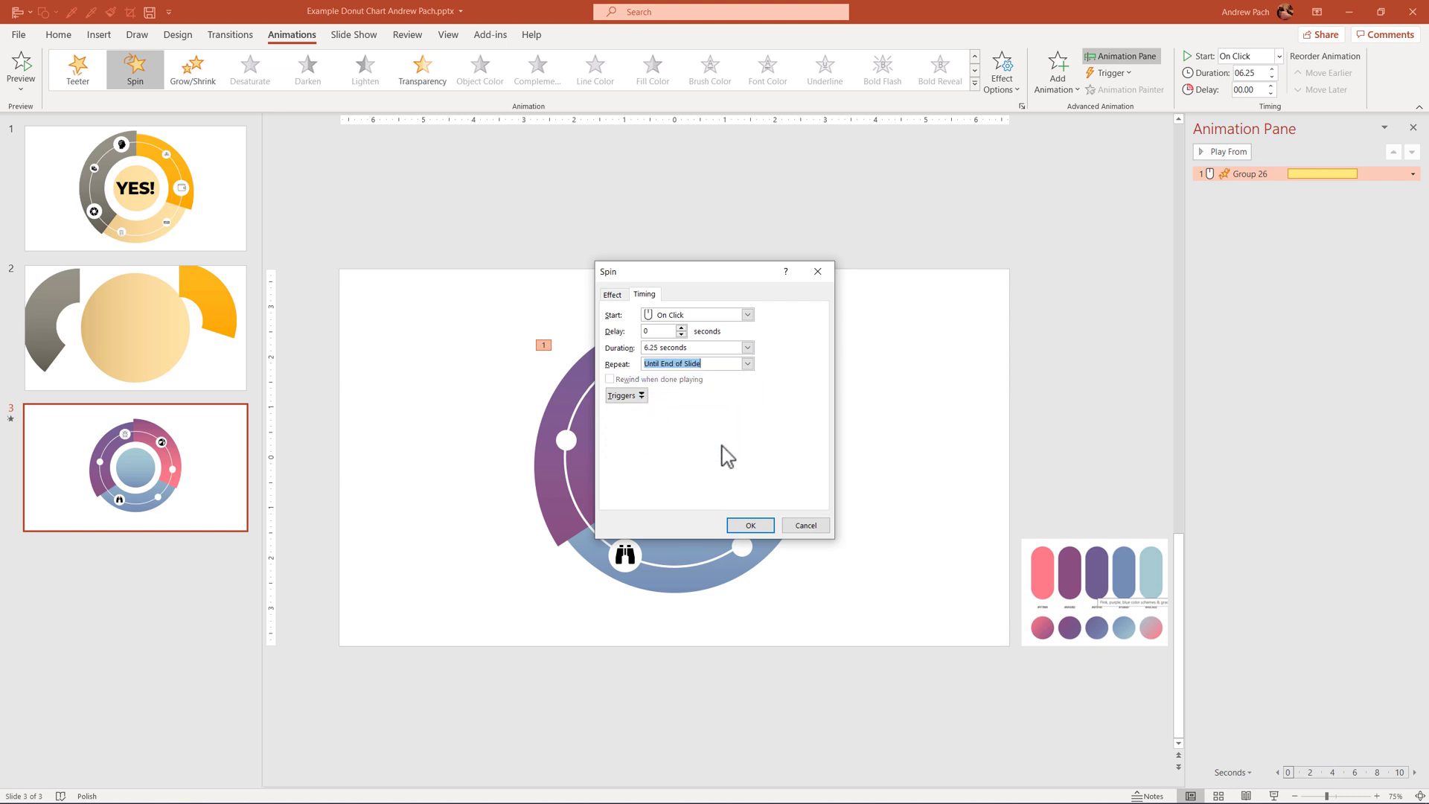
{"action": "left_click", "coordinate": [750, 526]}
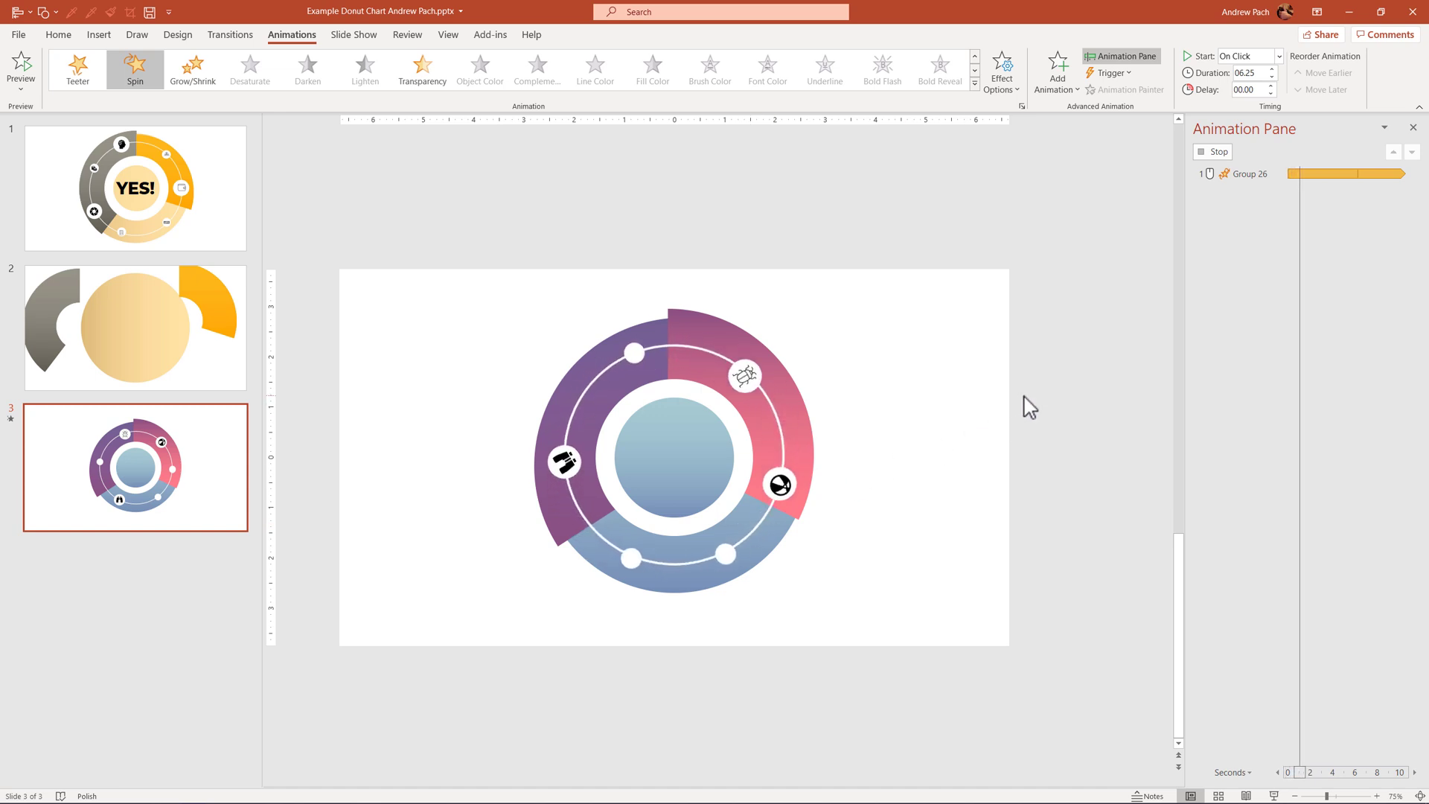
Step: Set the Group 26 spin animation to start With Previous
{"action": "right_click", "coordinate": [1244, 177]}
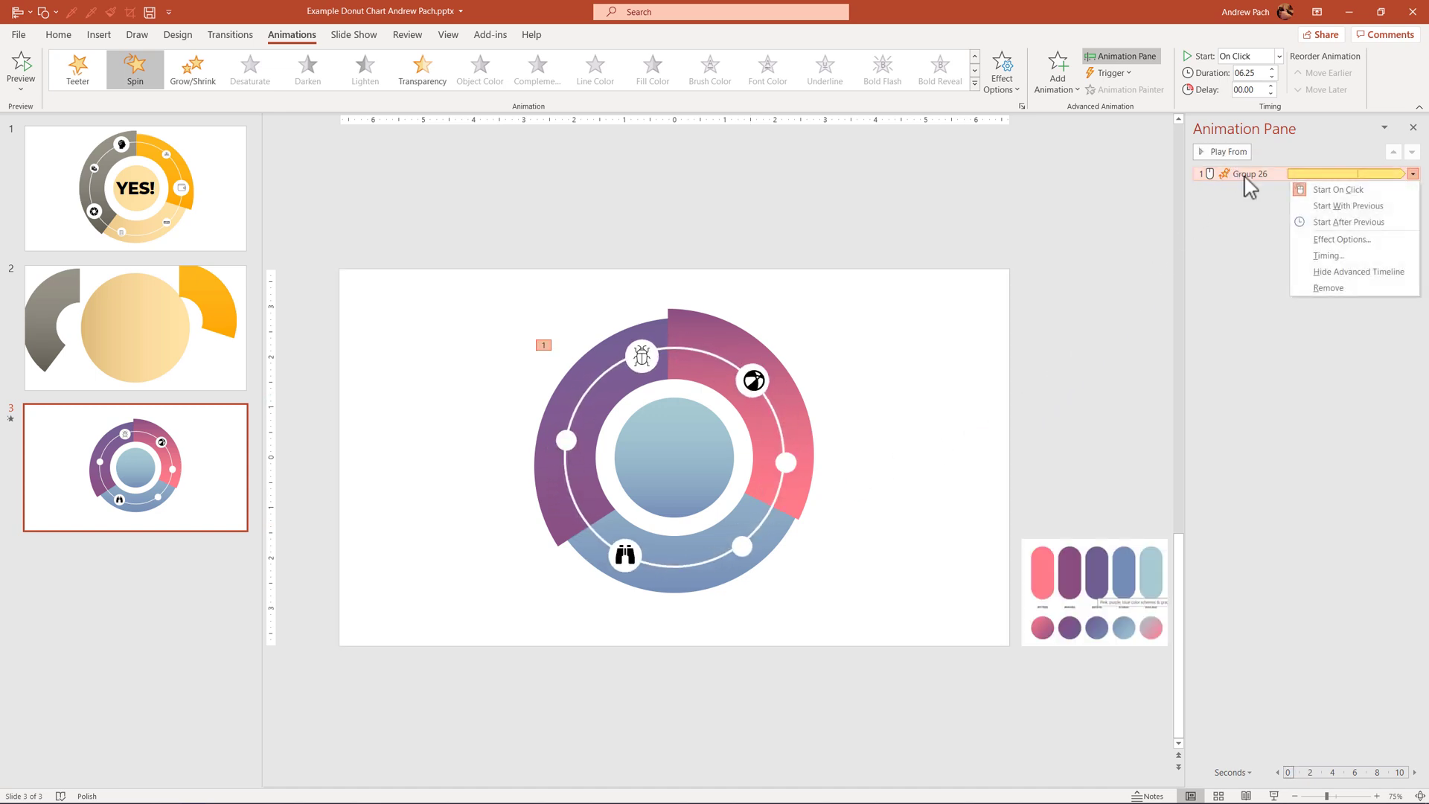
{"action": "left_click", "coordinate": [1322, 204]}
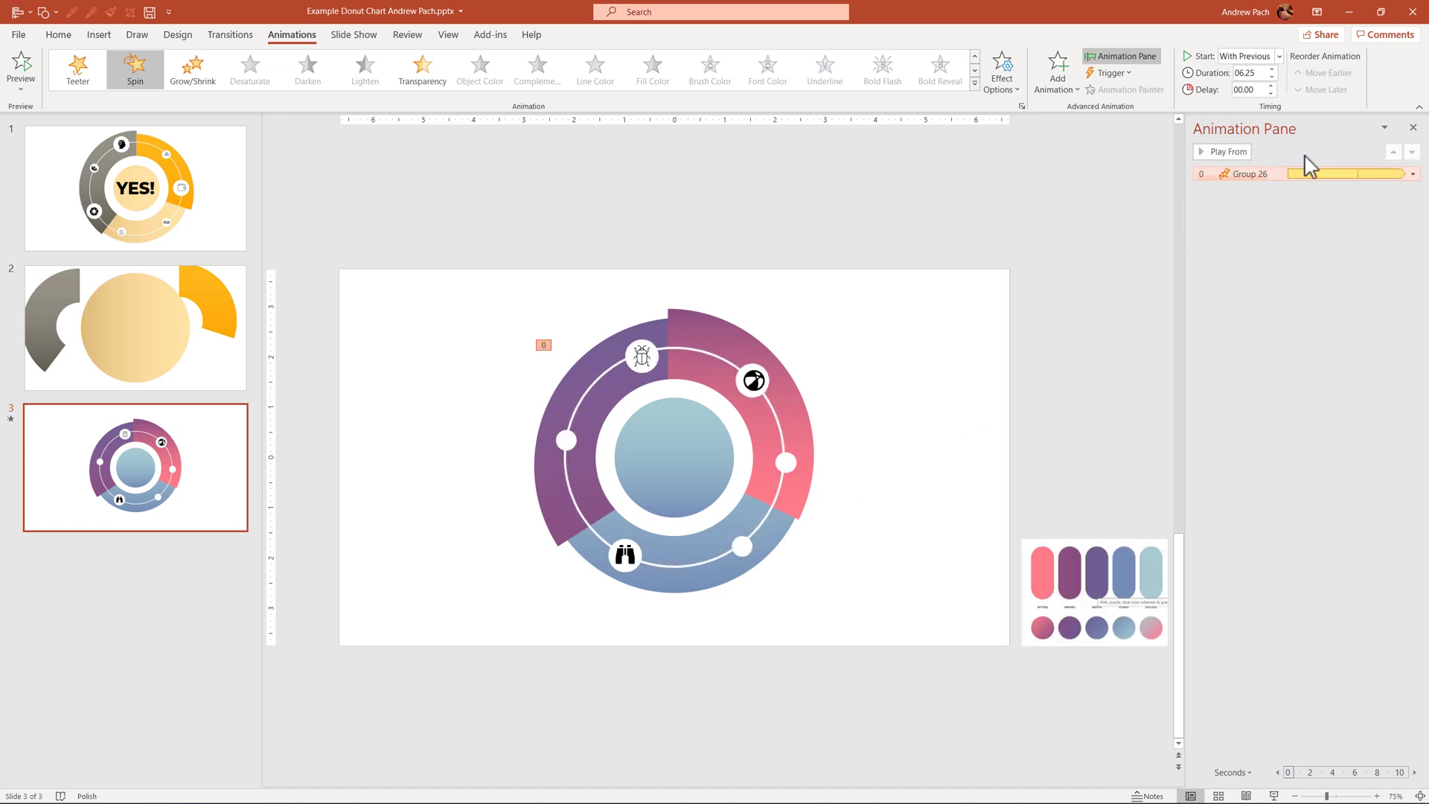